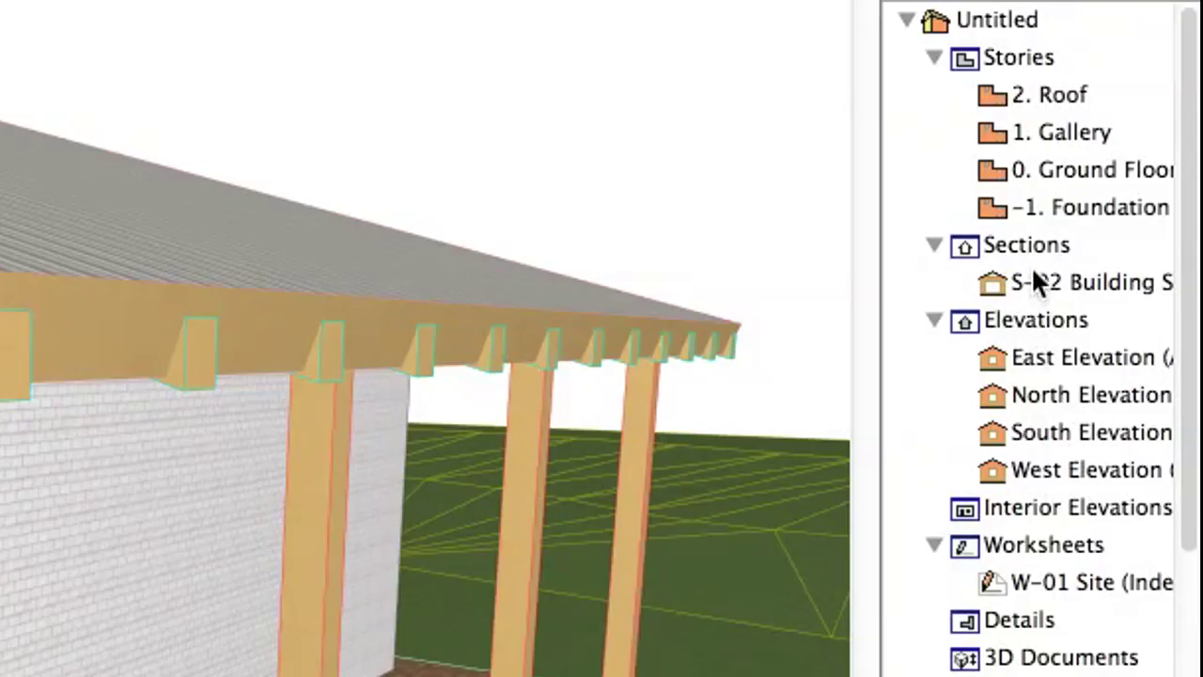
Step: Open S-02, zoom to the tall wall's top and measure it at 5.99 above ground floor
left_click(1124, 256)
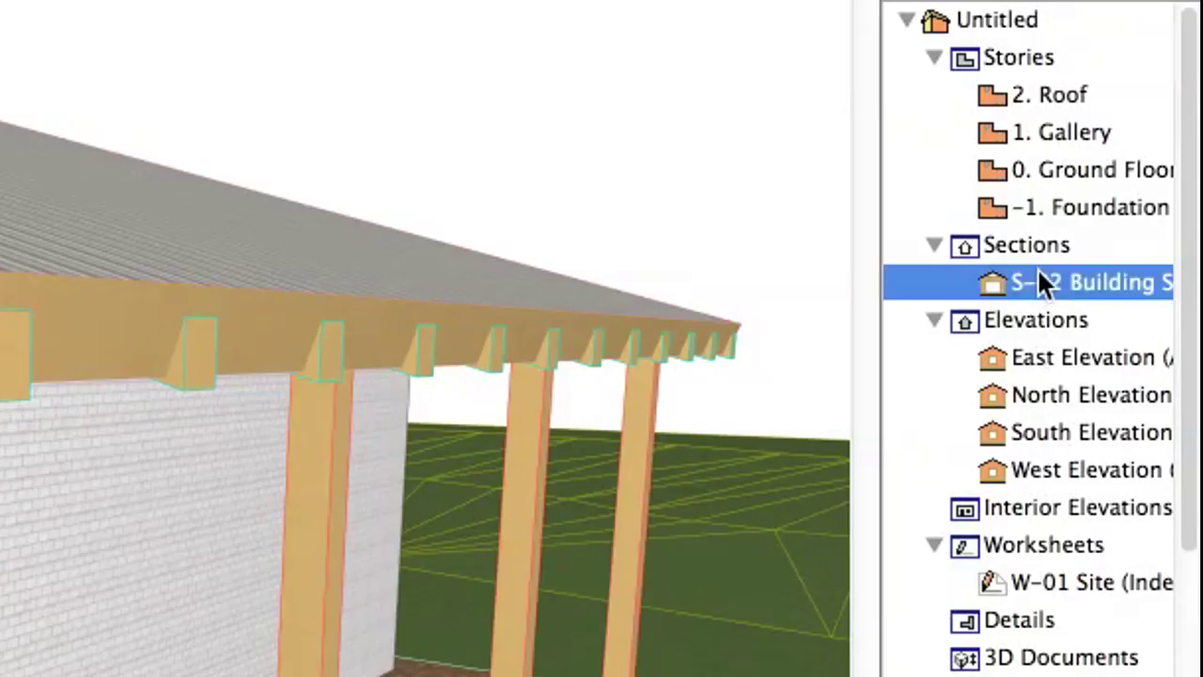
double_click(1092, 283)
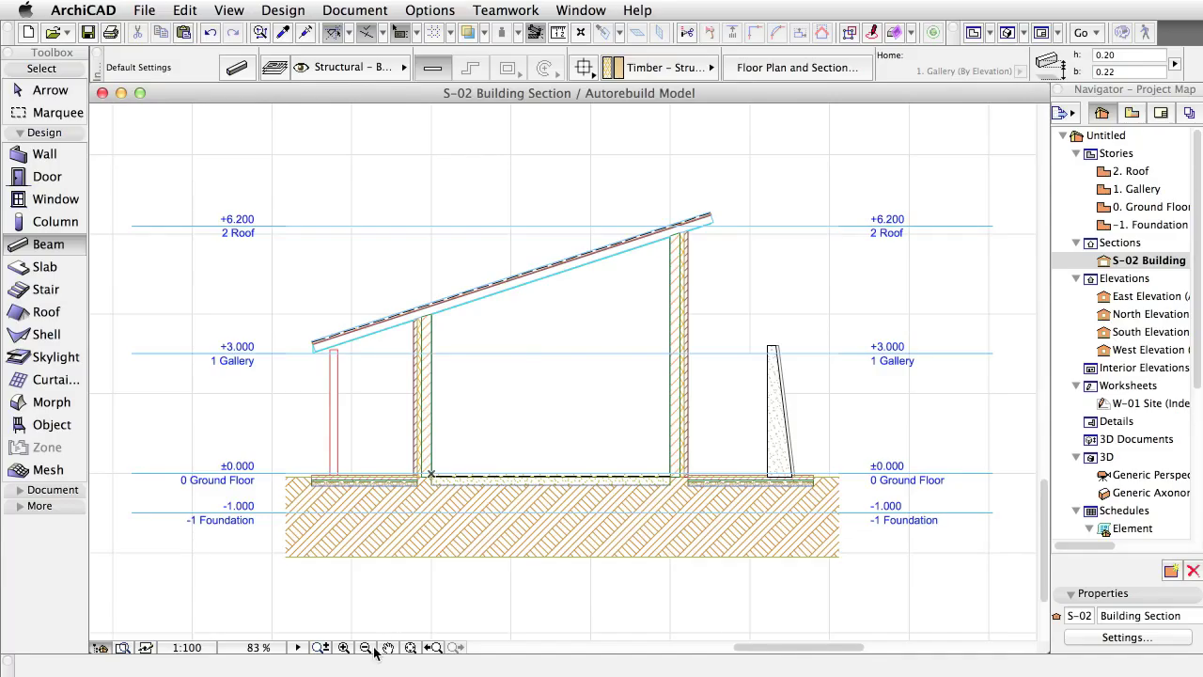
left_click(344, 647)
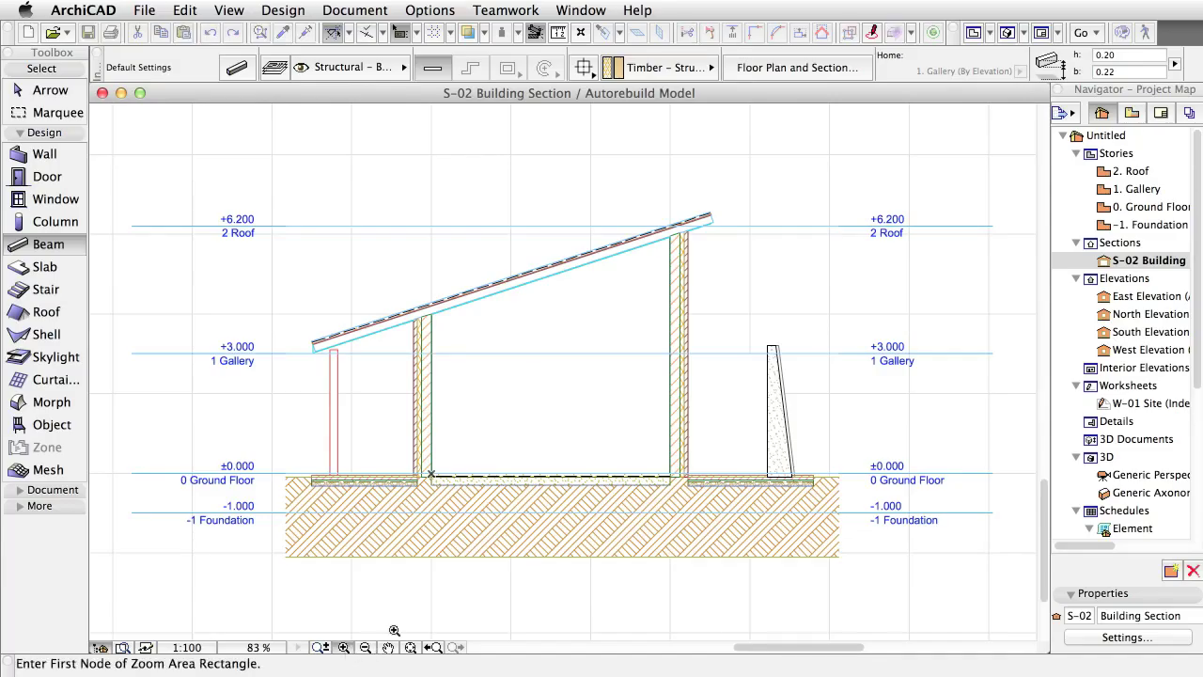
left_click(626, 508)
left_click(927, 202)
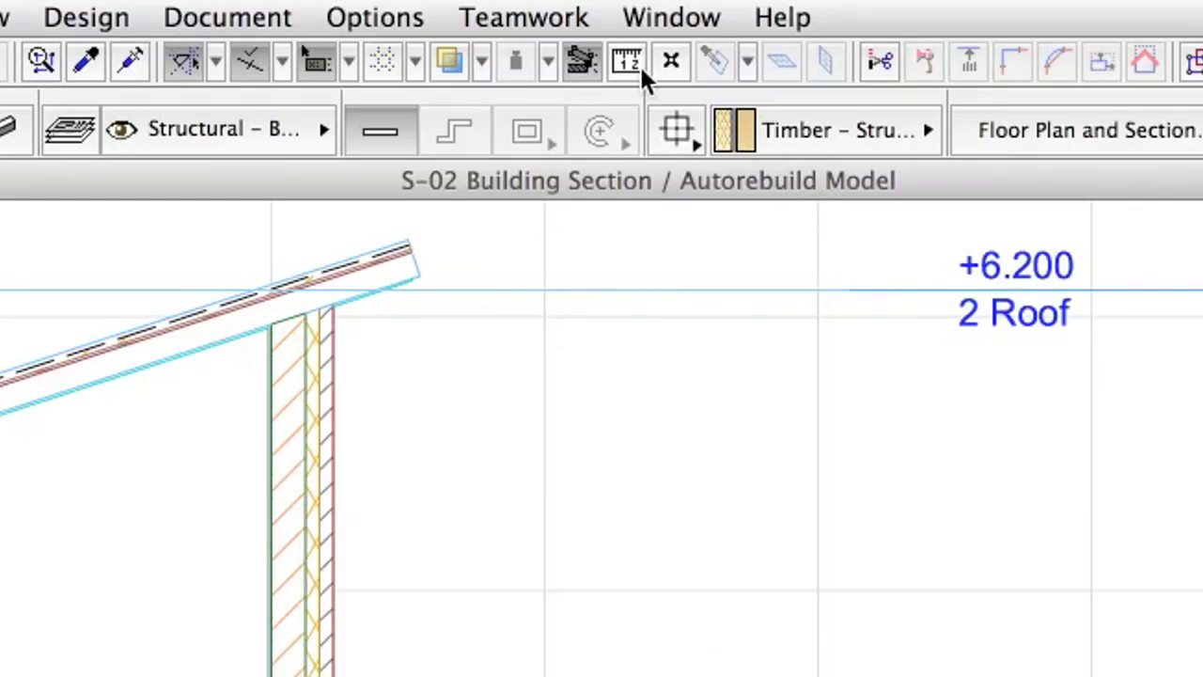
left_click(639, 66)
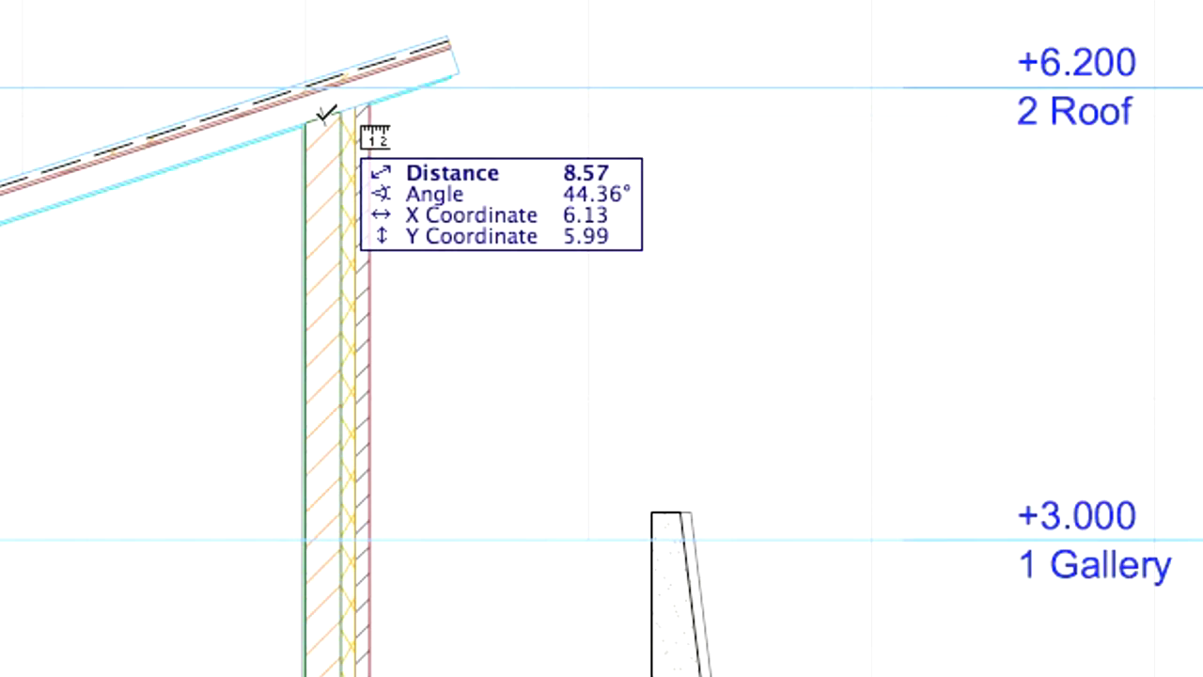
left_click(324, 114)
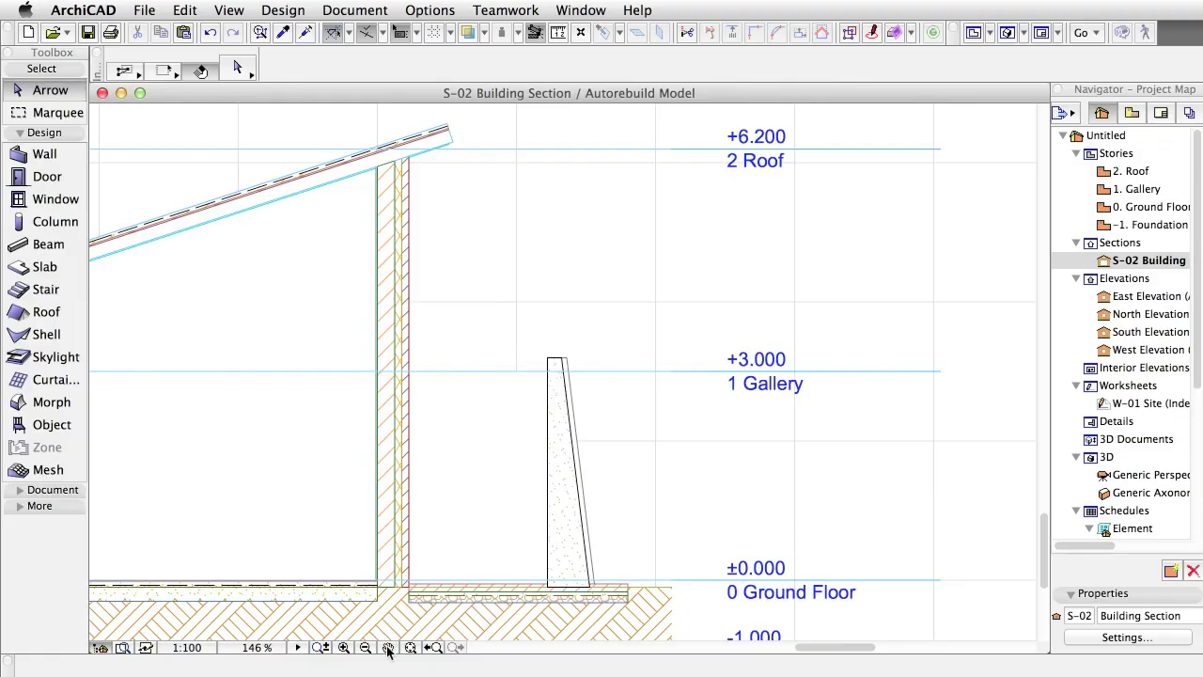
Step: Pan to the left wall and porch post and measure the lower wall top at 3.96 above ground floor
left_click(388, 646)
left_click_drag(318, 503, 856, 451)
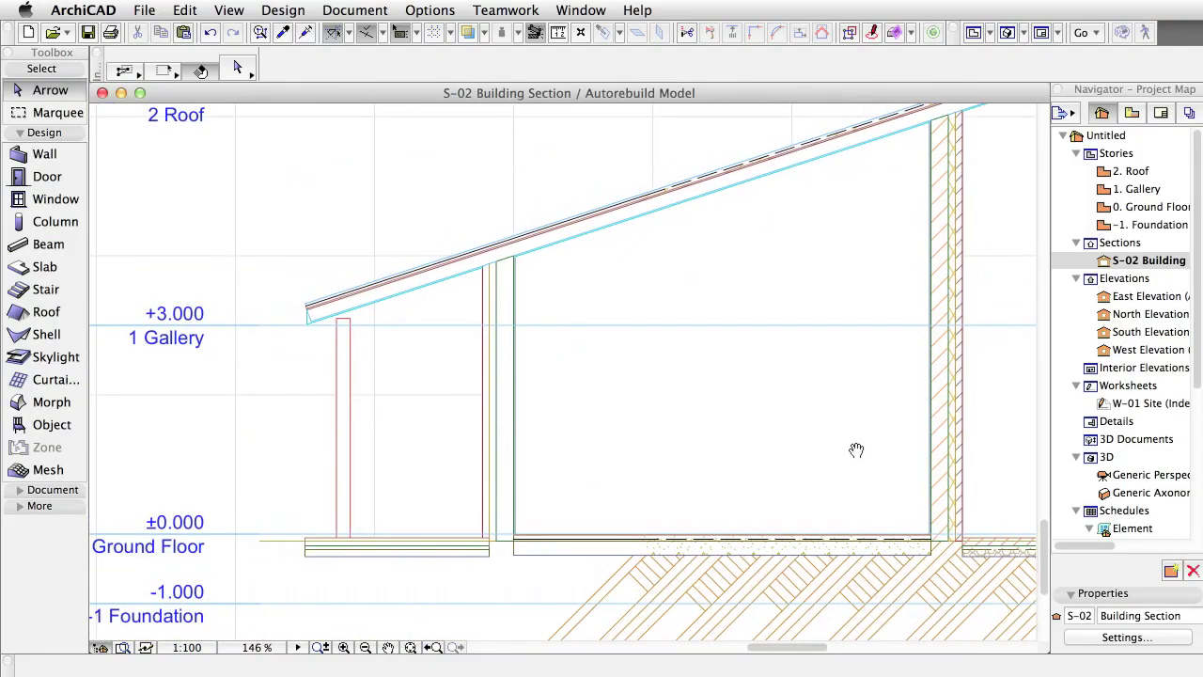
left_click(558, 32)
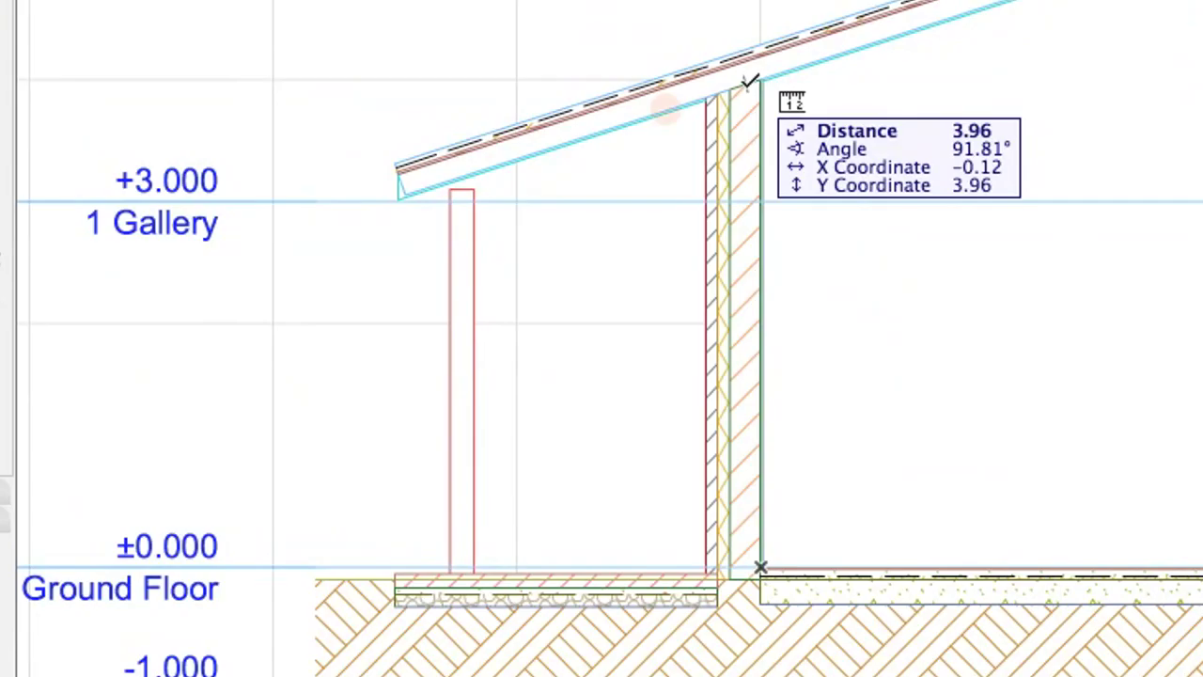
left_click(505, 258)
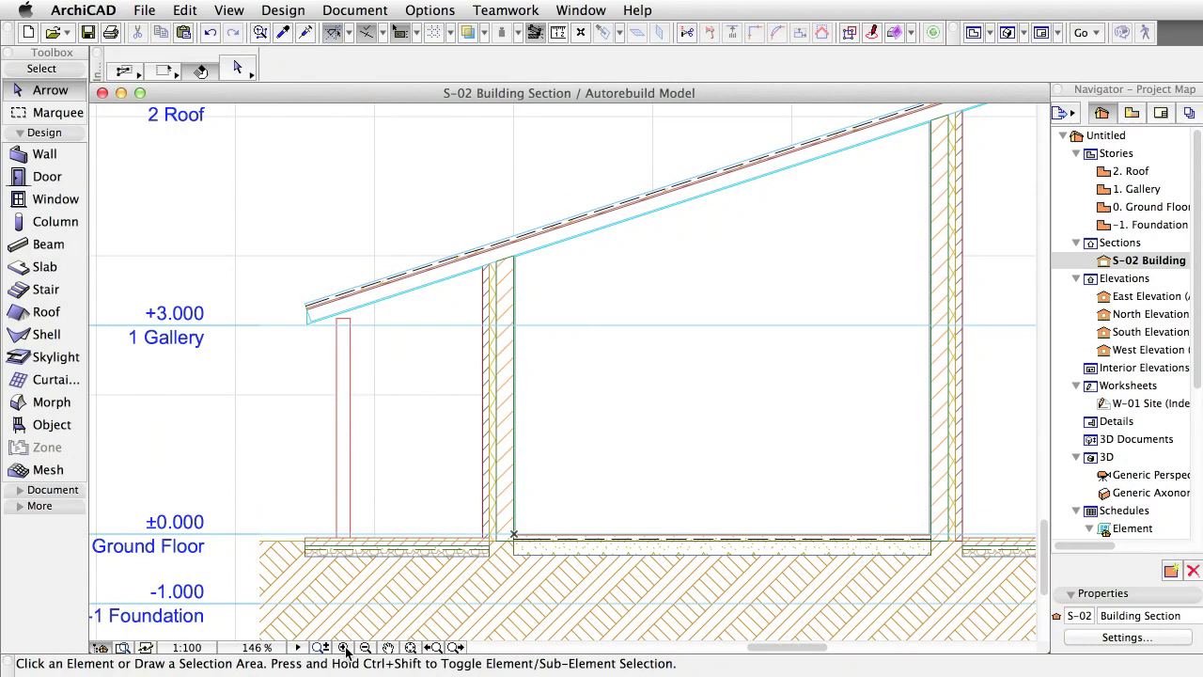
Step: Zoom into the porch post and roof edge and drag a vertical guide line onto the post
left_click(344, 646)
left_click(237, 570)
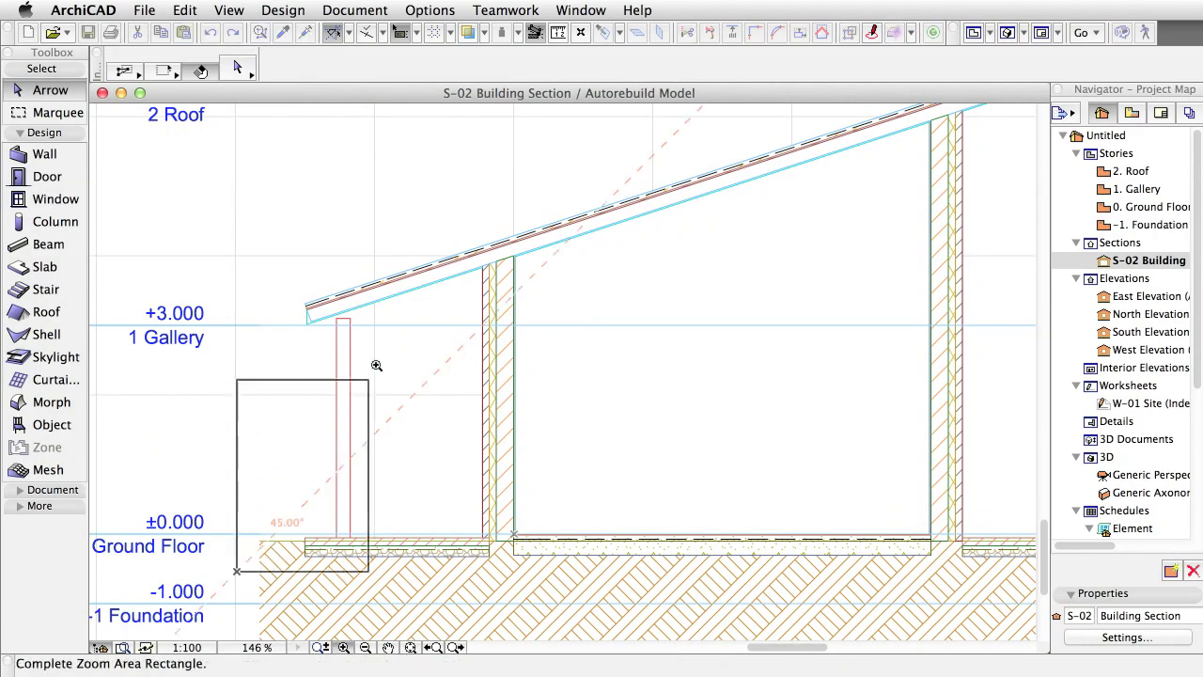
left_click(451, 267)
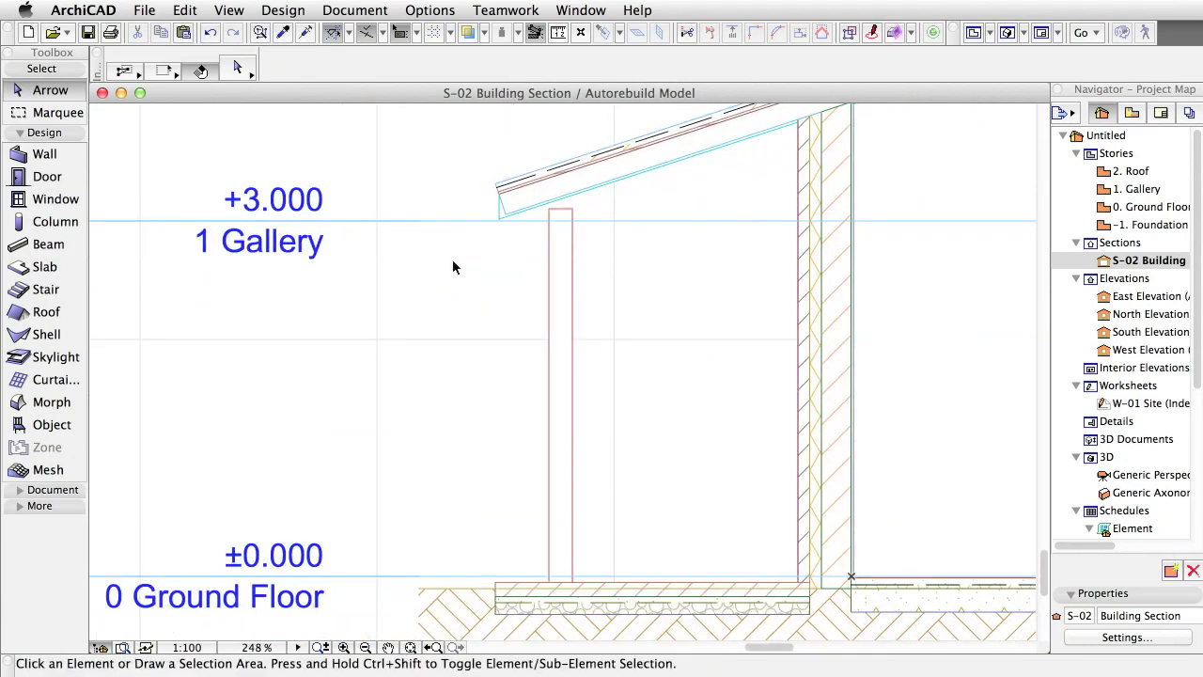
left_click(797, 153)
left_click_drag(797, 156, 563, 216)
scroll(562, 214, "up", 6)
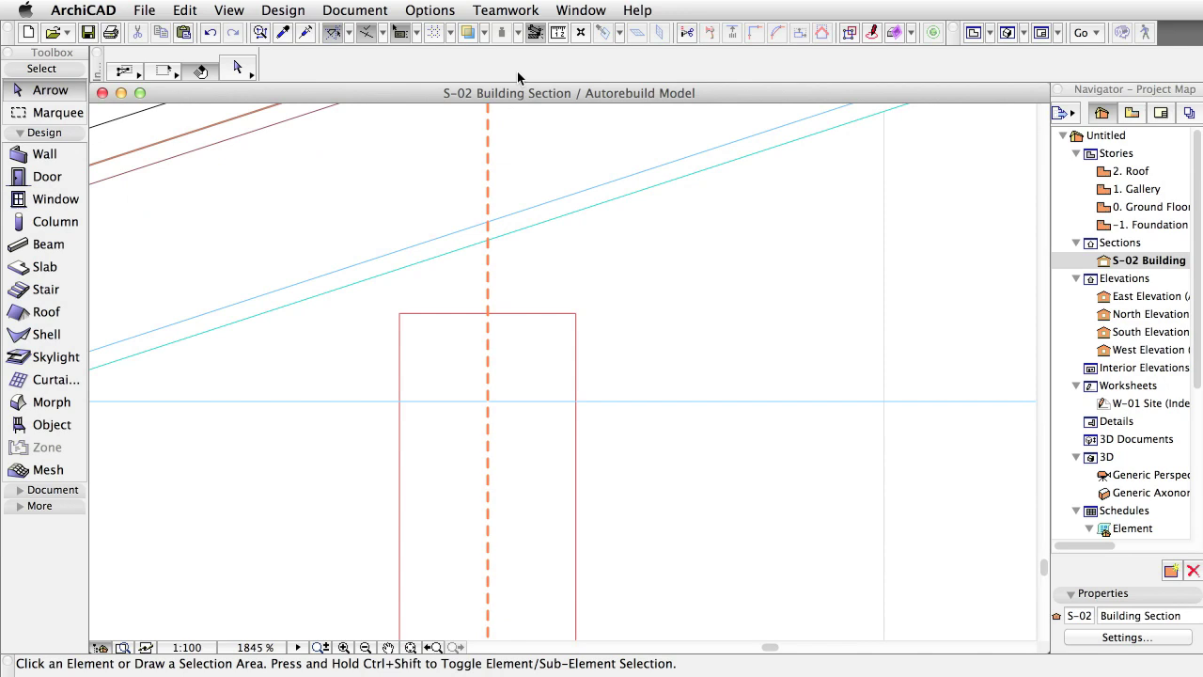
Step: Measure the porch post from its top under the roof down to ground floor: 3.20
left_click(559, 35)
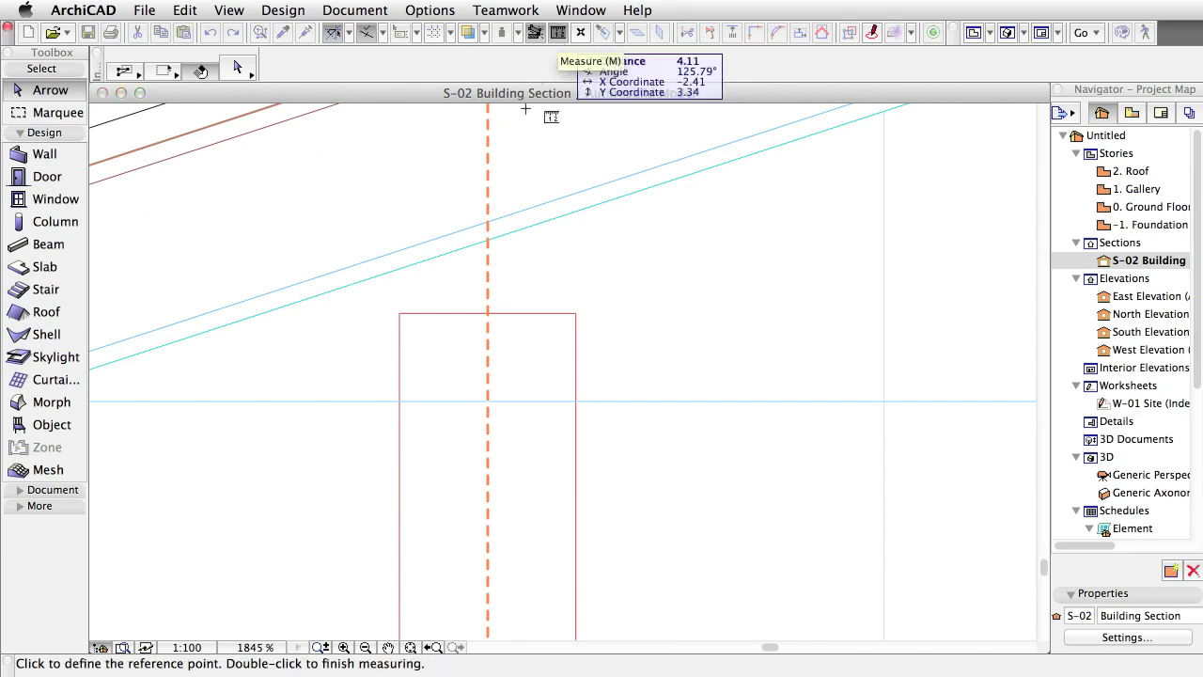
left_click(488, 222)
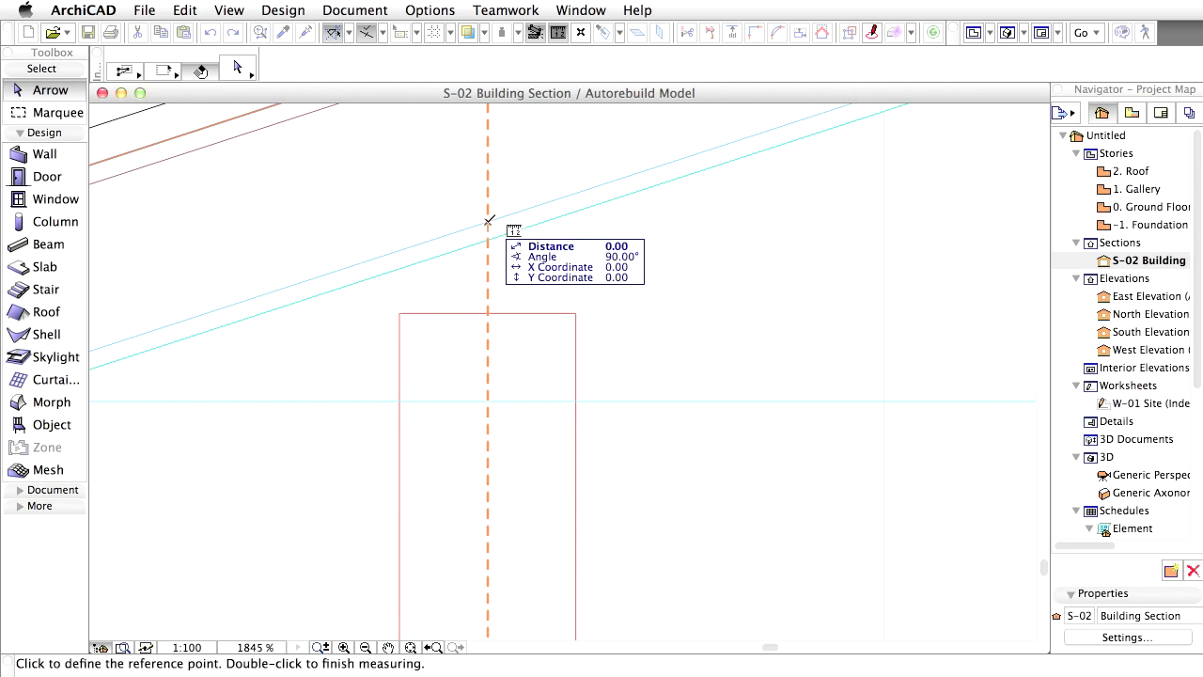
scroll(429, 370, "down", 2)
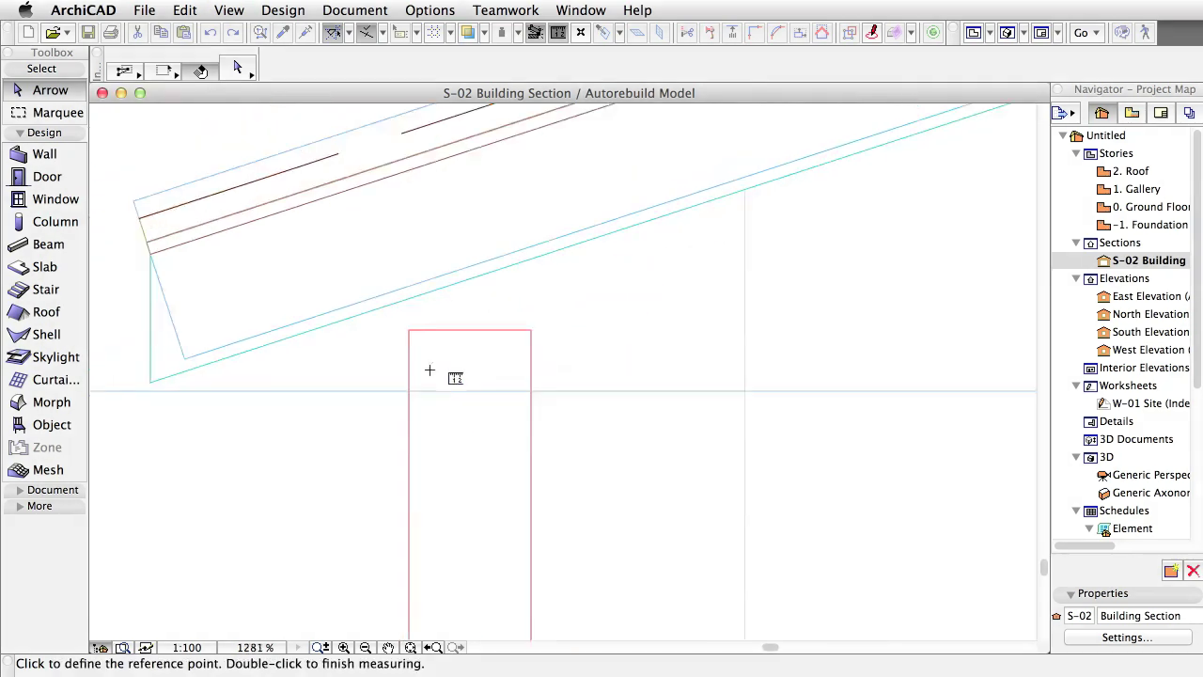
scroll(438, 376, "down", 5)
middle_click_drag(438, 384, 568, 184)
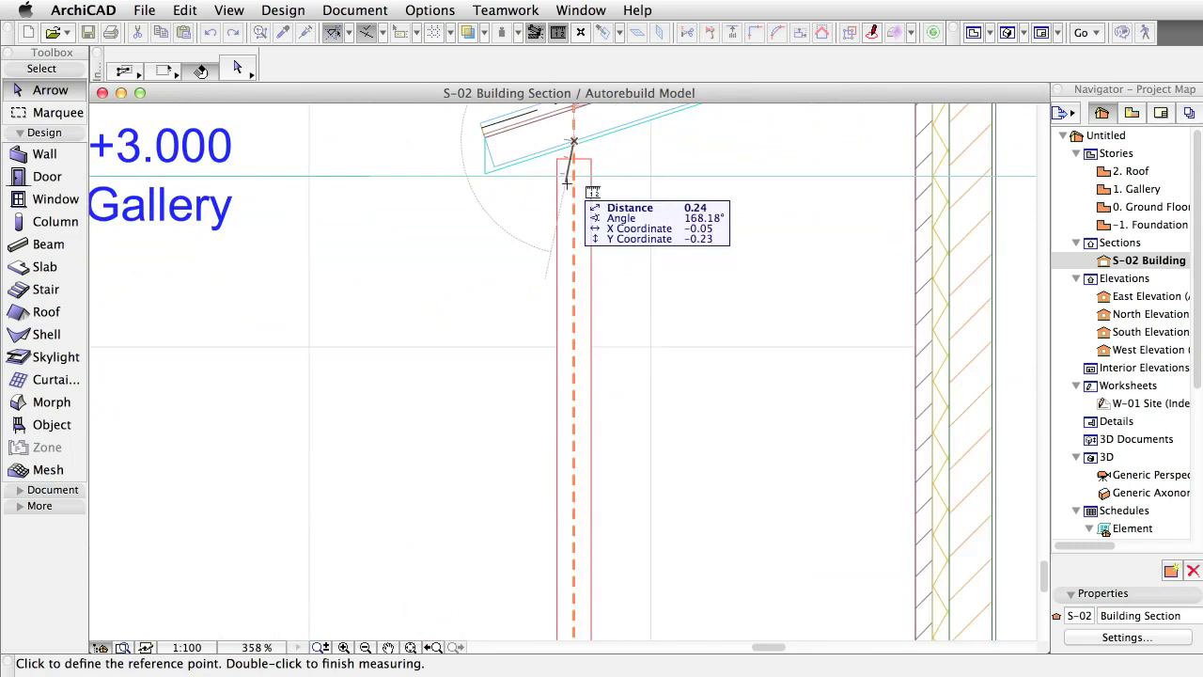
middle_click_drag(559, 234, 463, 255)
scroll(539, 201, "down", 2)
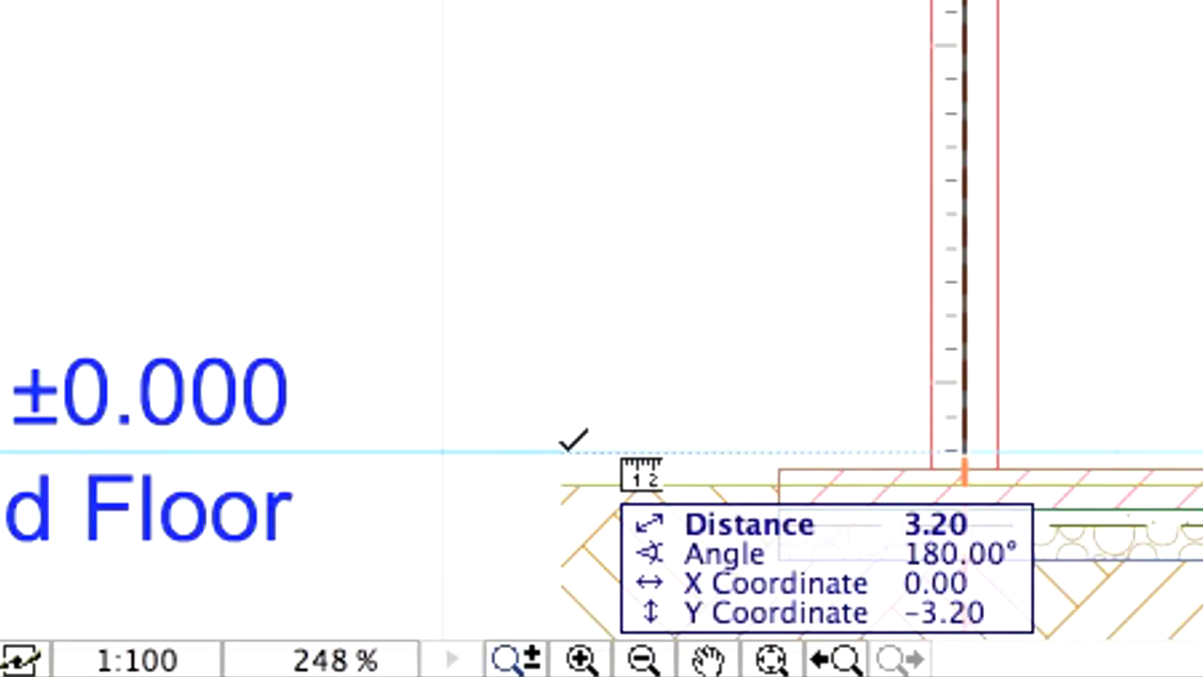
key("Escape")
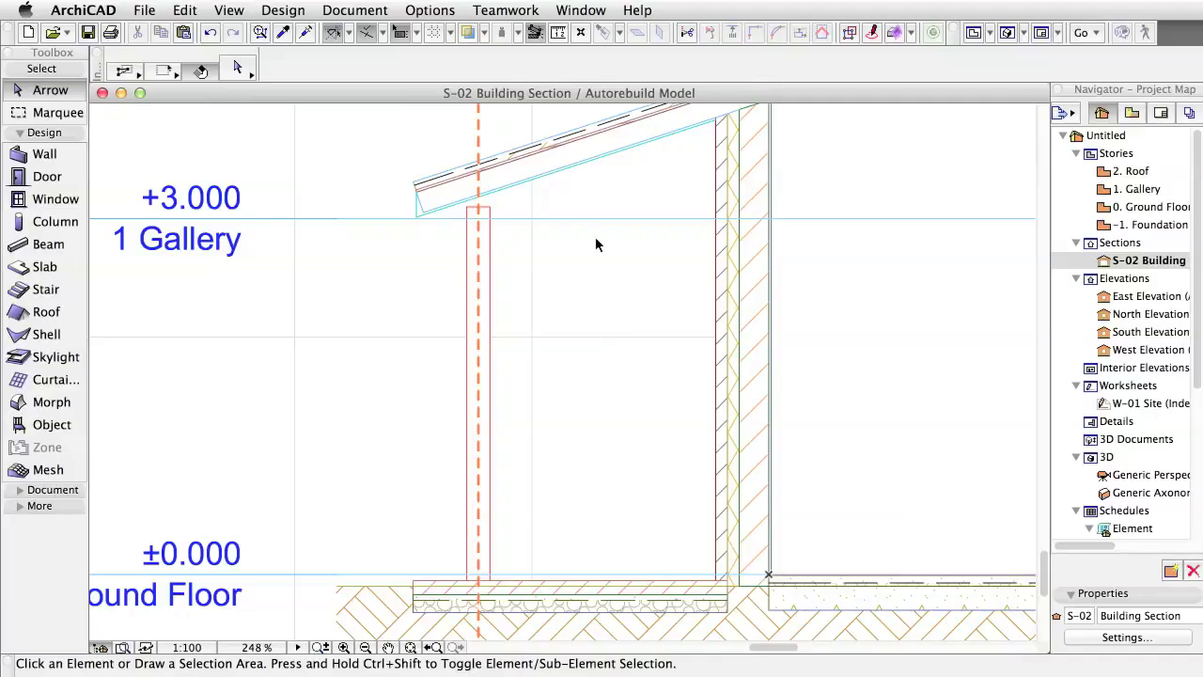
Step: Fit the section in the window, then switch to the 1. Gallery floor plan
left_click(412, 647)
right_click(378, 141)
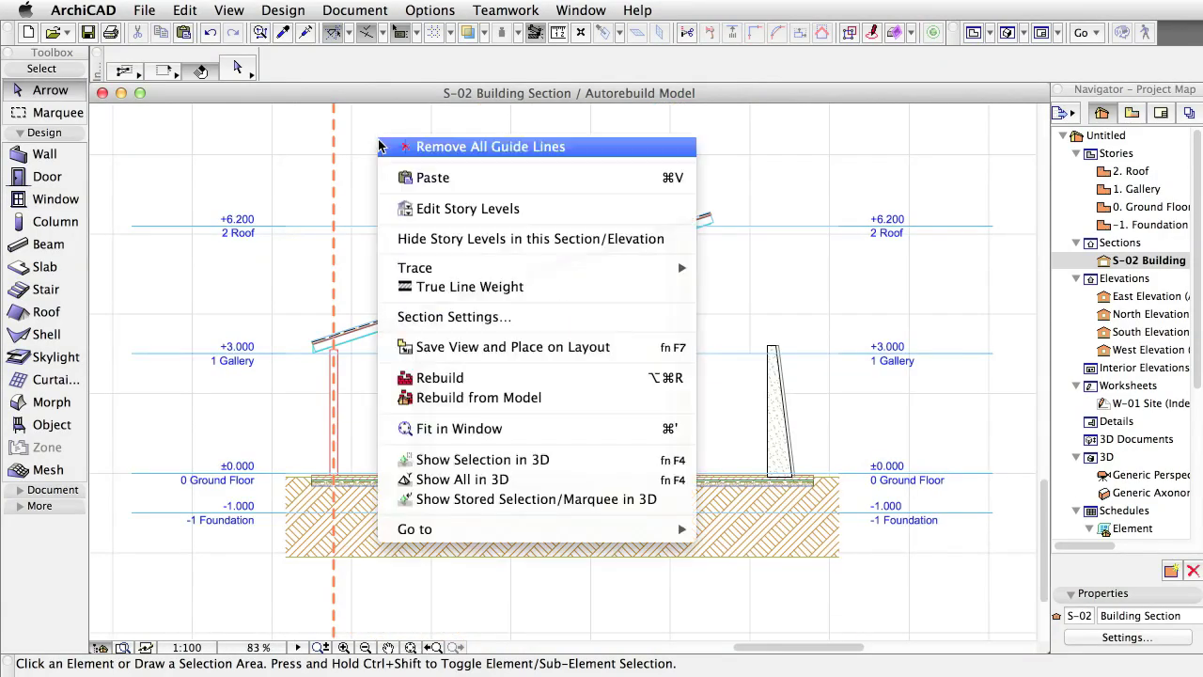
key("Escape")
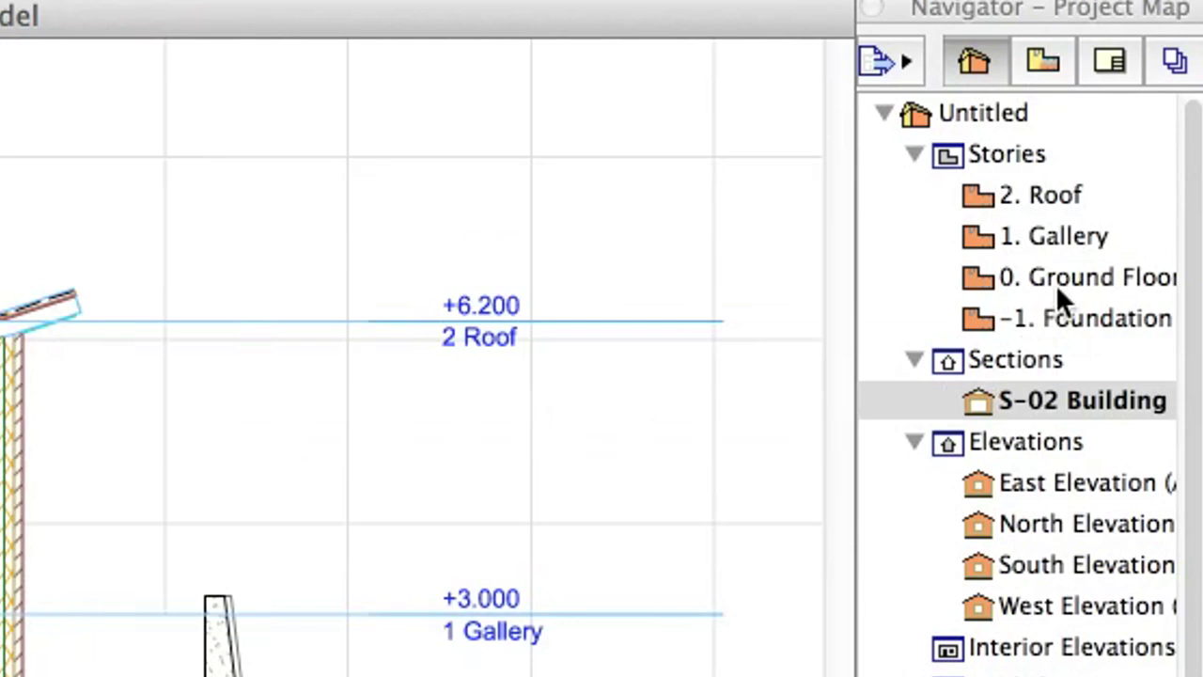
double_click(1079, 242)
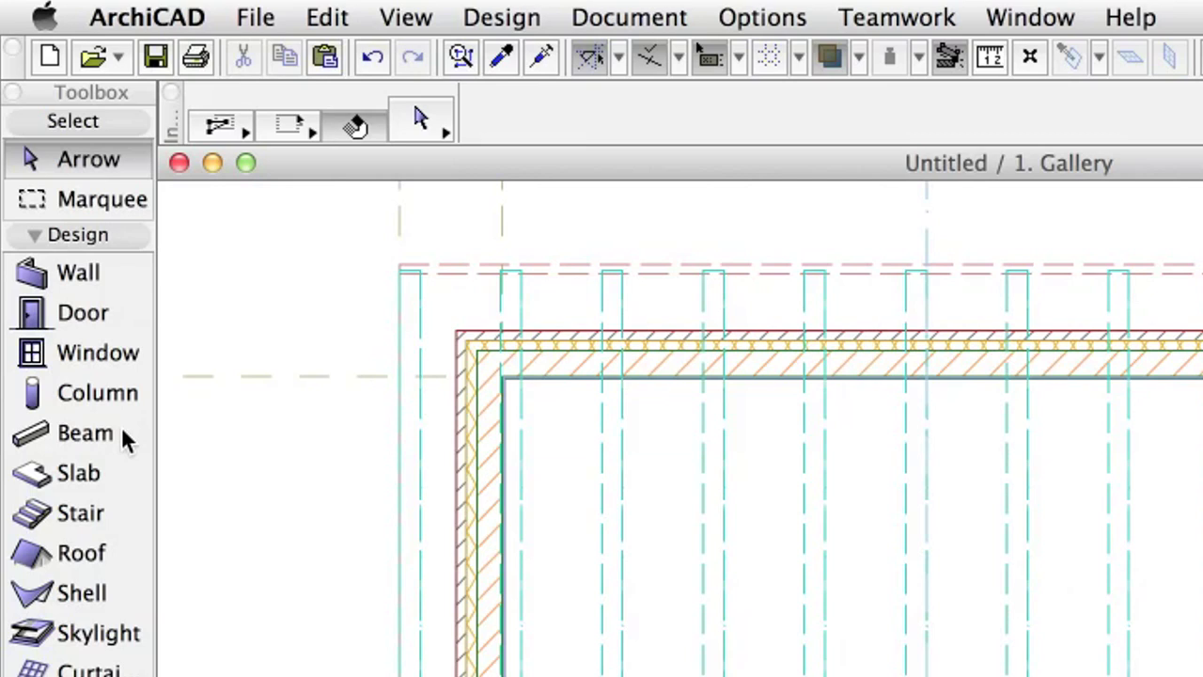
Step: Copy a gallery rafter's beam settings as defaults: Timber – Structural, 0.20 wide, 18.00° slant, top 6.47
left_click(86, 434)
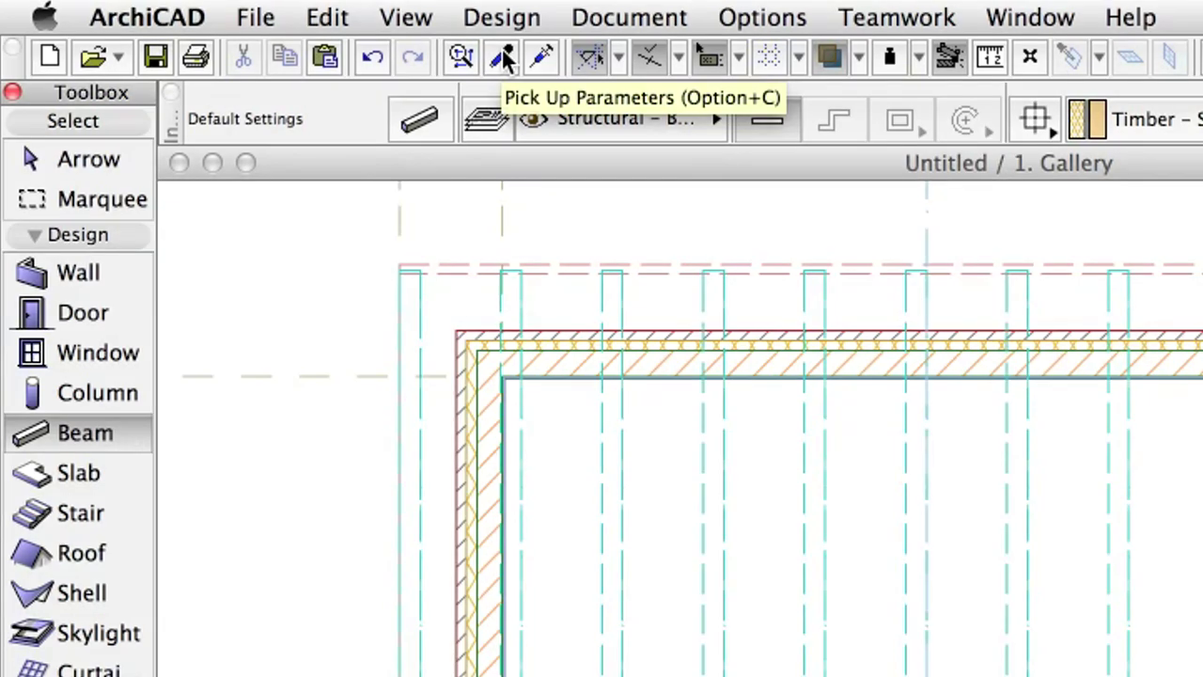
left_click(505, 59)
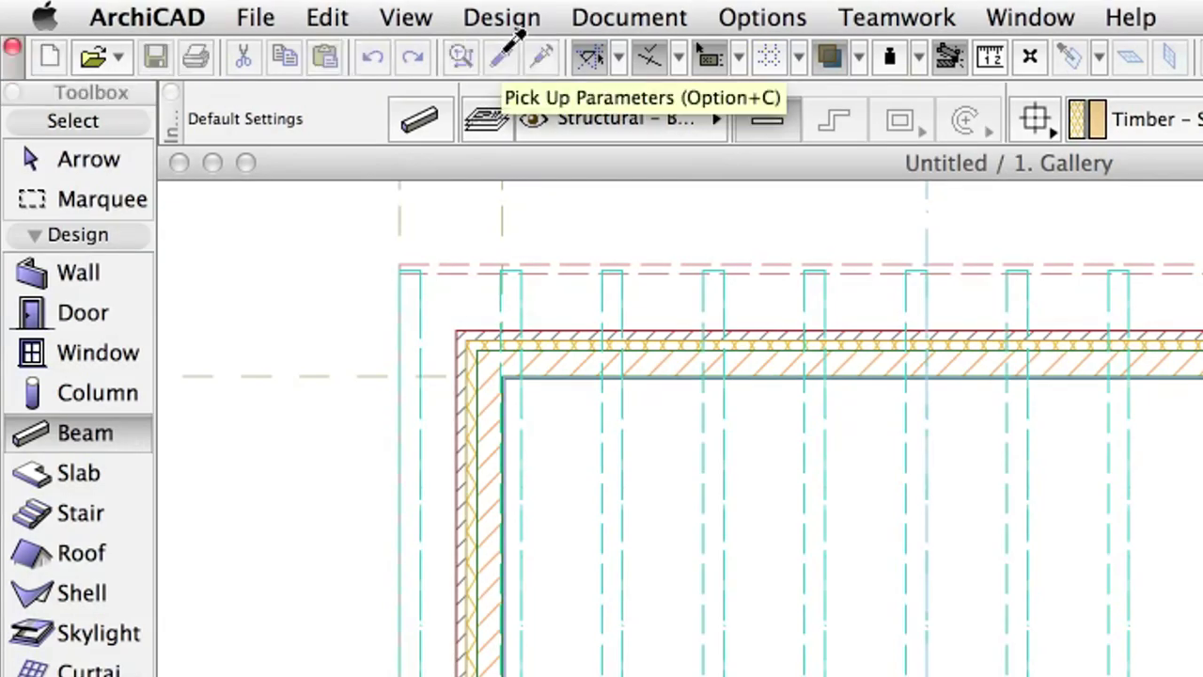
left_click(525, 271)
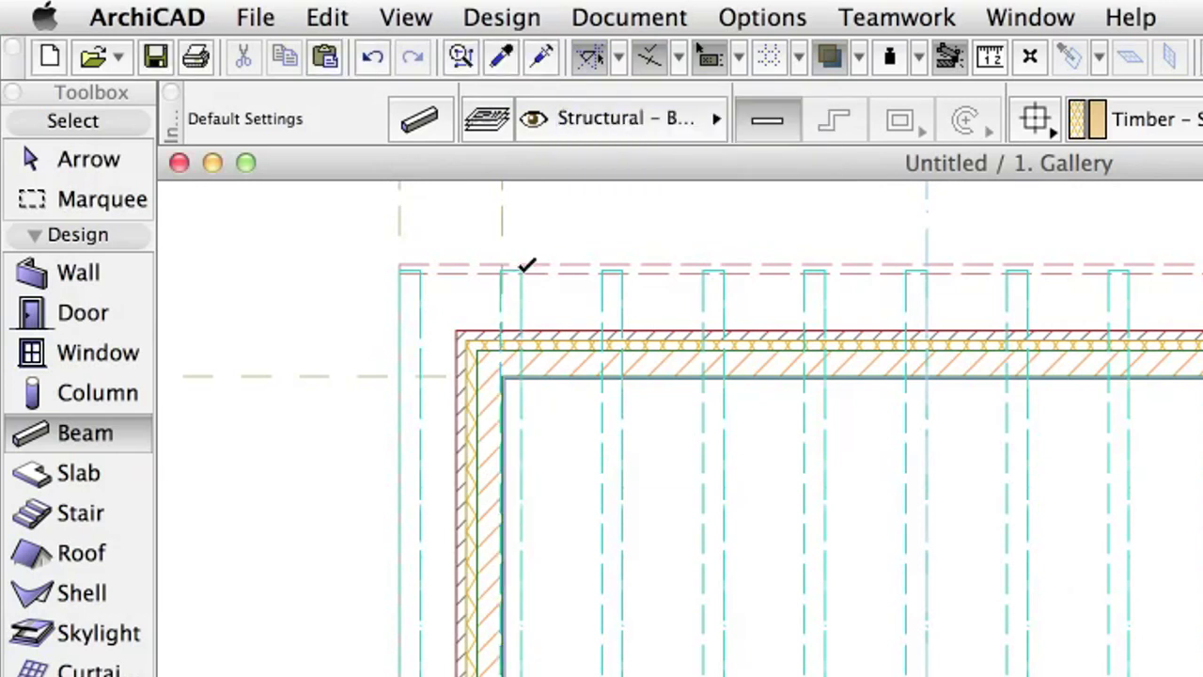
Step: Make the default beam horizontal with 0.00 axis offset and 5.99 to Project Zero
left_click(437, 127)
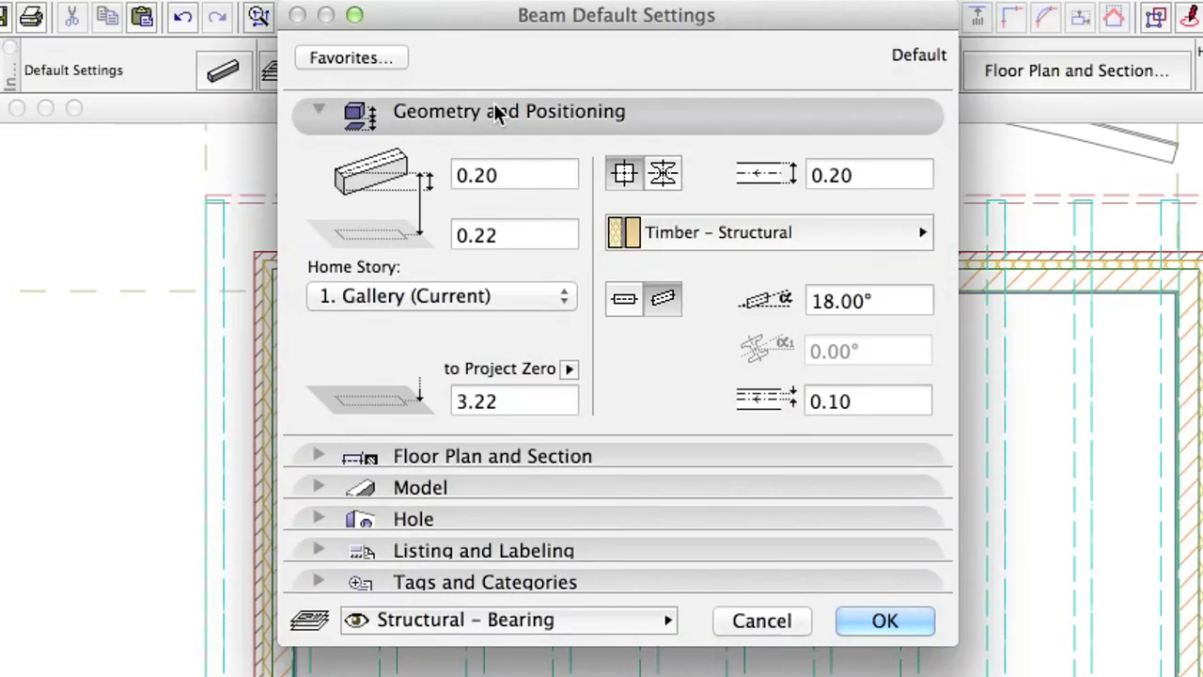
left_click(624, 299)
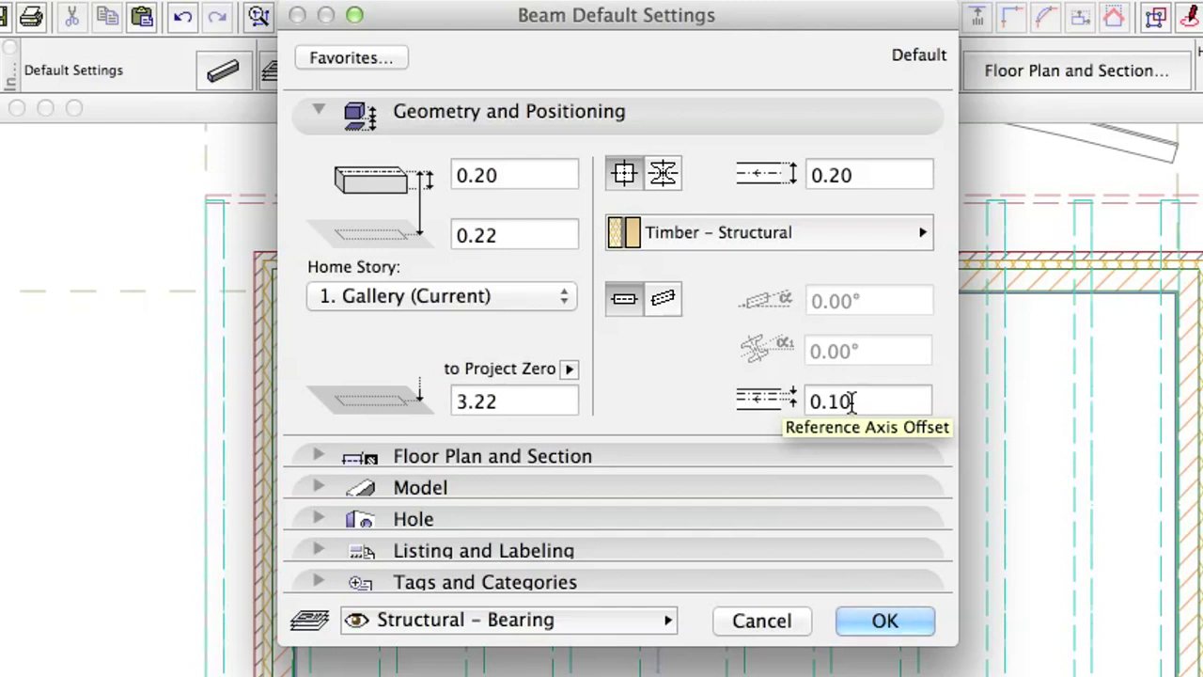
left_click_drag(849, 402, 808, 401)
key("BackSpace")
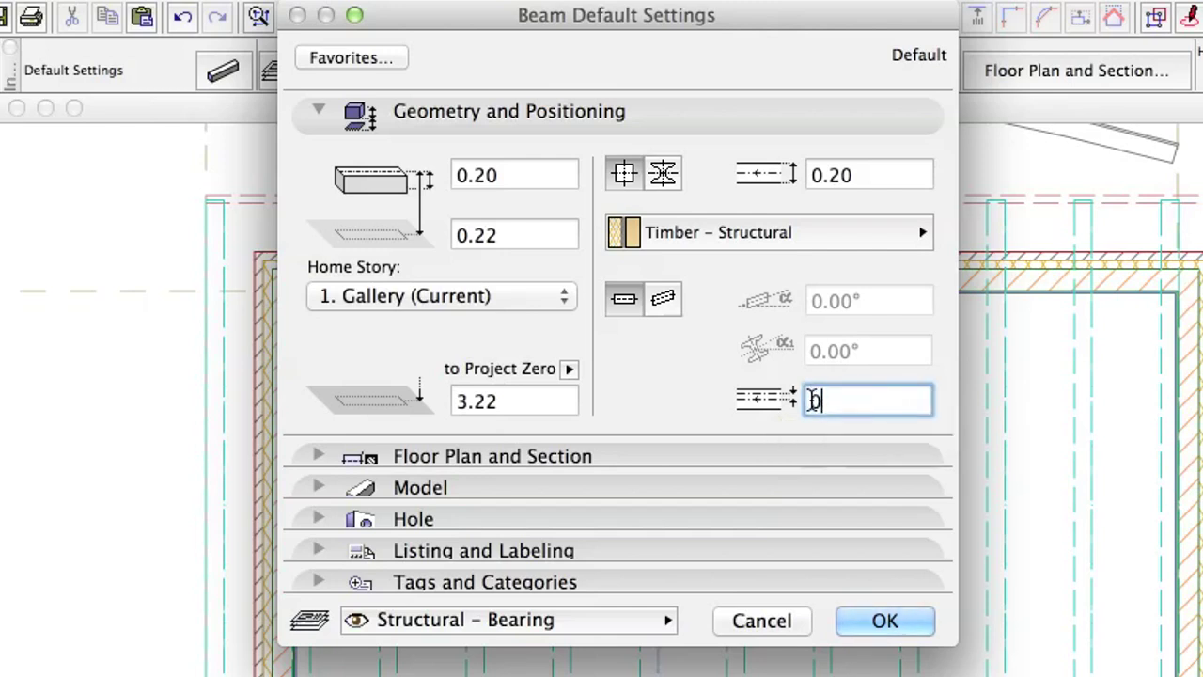
type("0.00")
left_click_drag(542, 397, 454, 402)
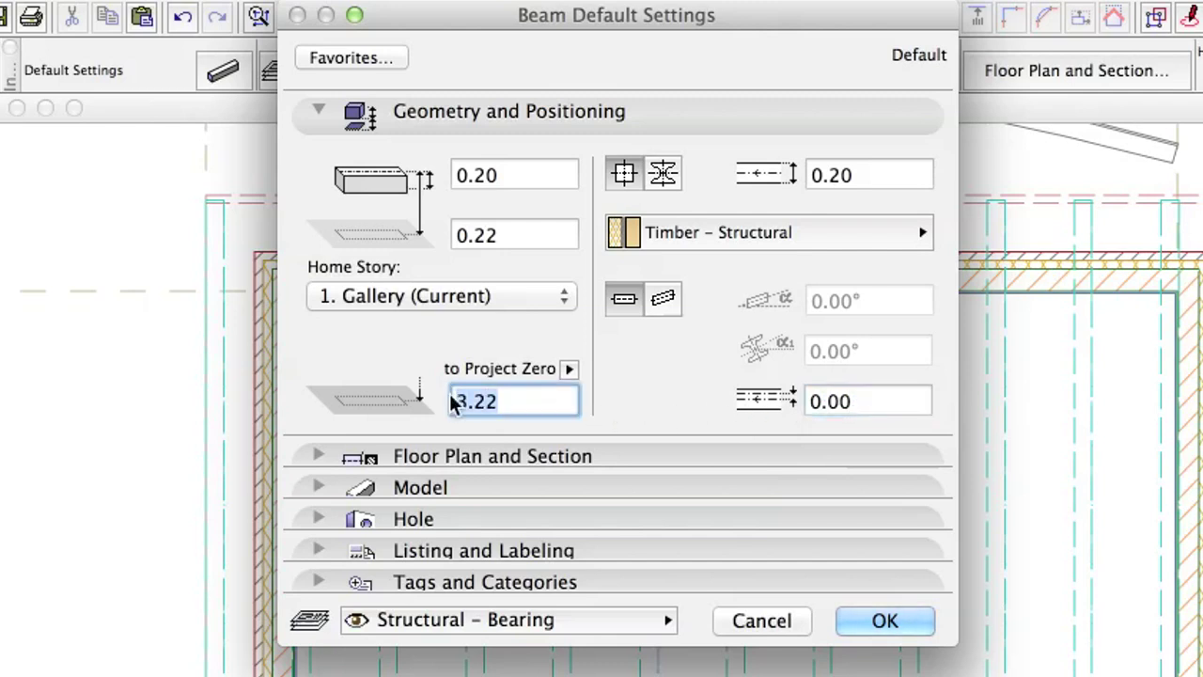
type("5.99")
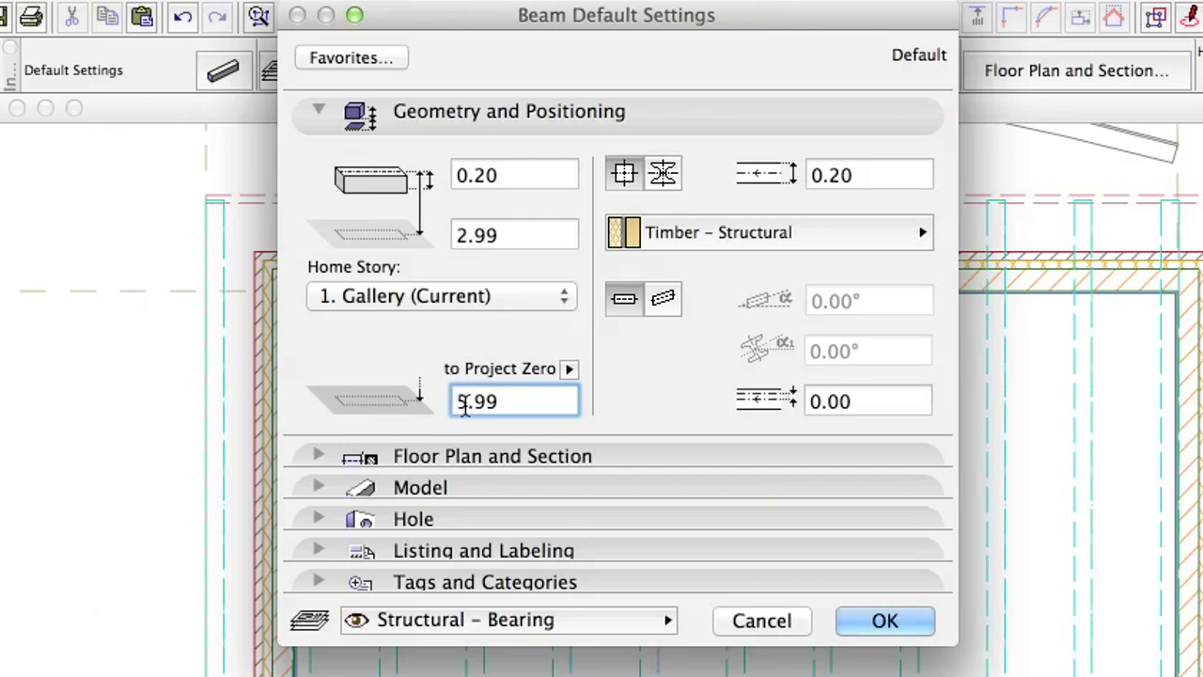
left_click(884, 623)
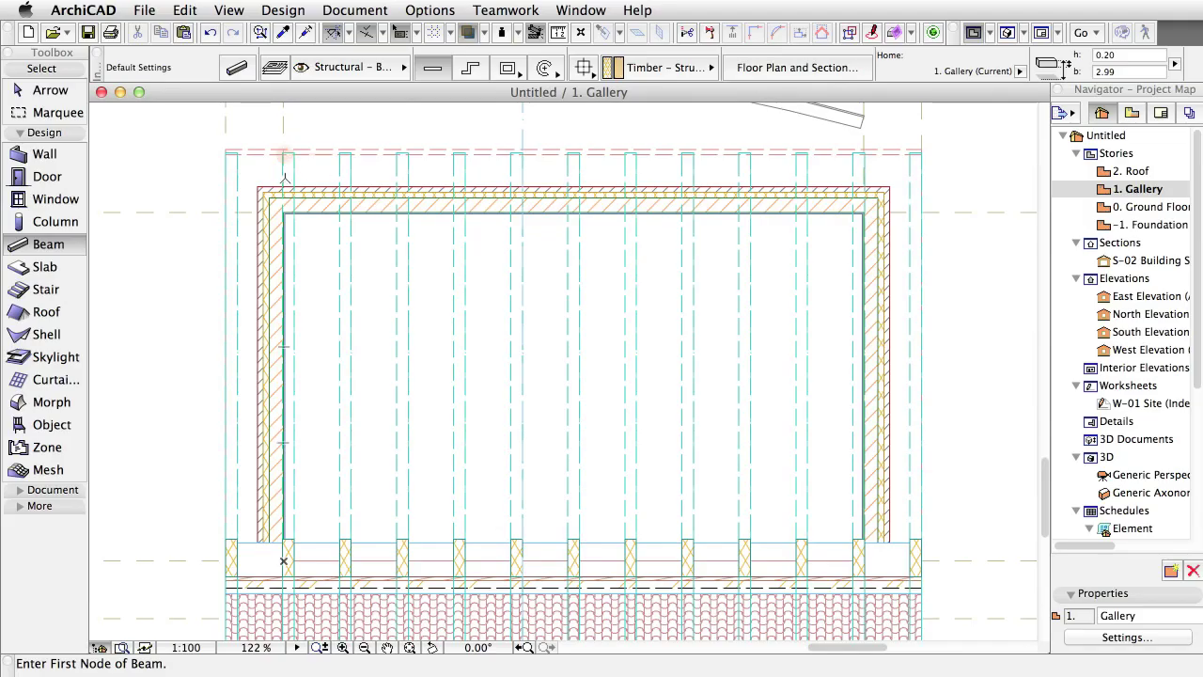
Step: Zoom to the top-left corner and offset a guide line 0.125 inward from the top wall's edge
scroll(285, 179, "up", 5)
scroll(285, 178, "up", 1)
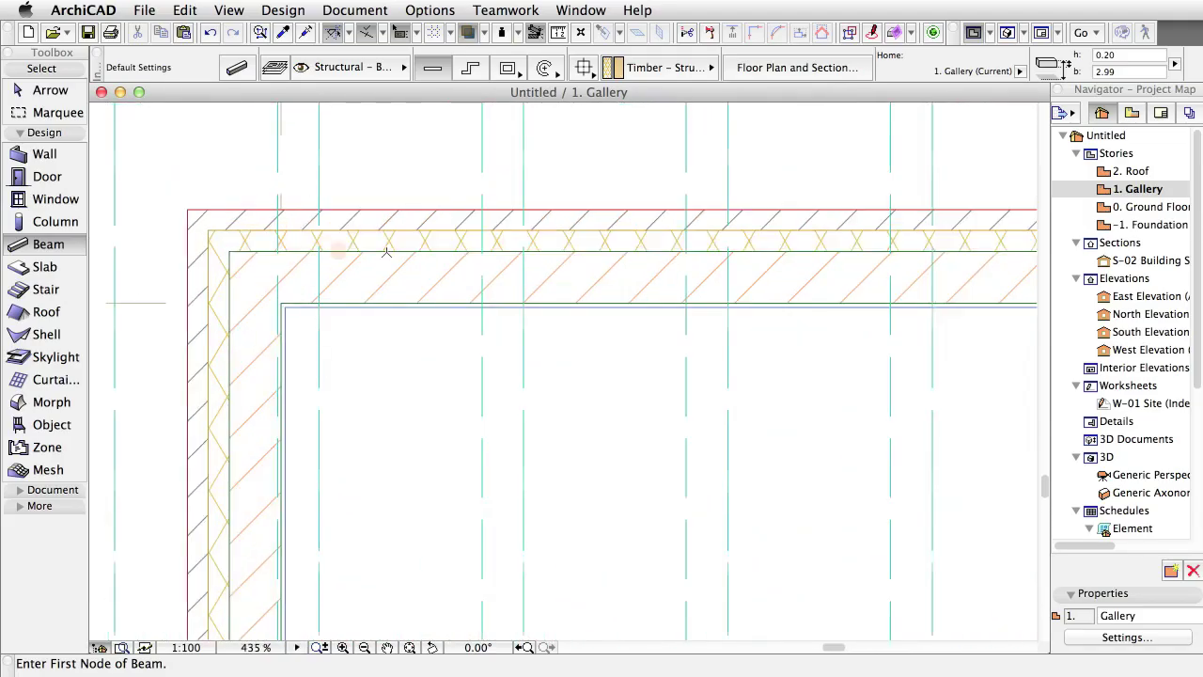
left_click(339, 254)
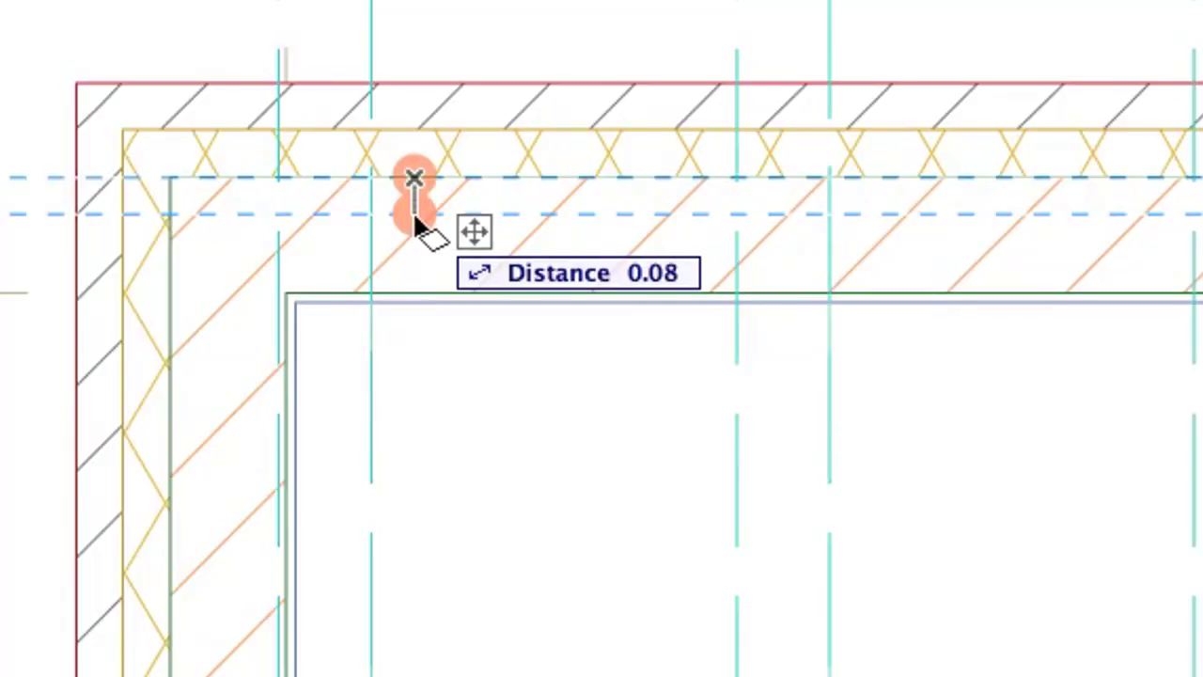
type(".")
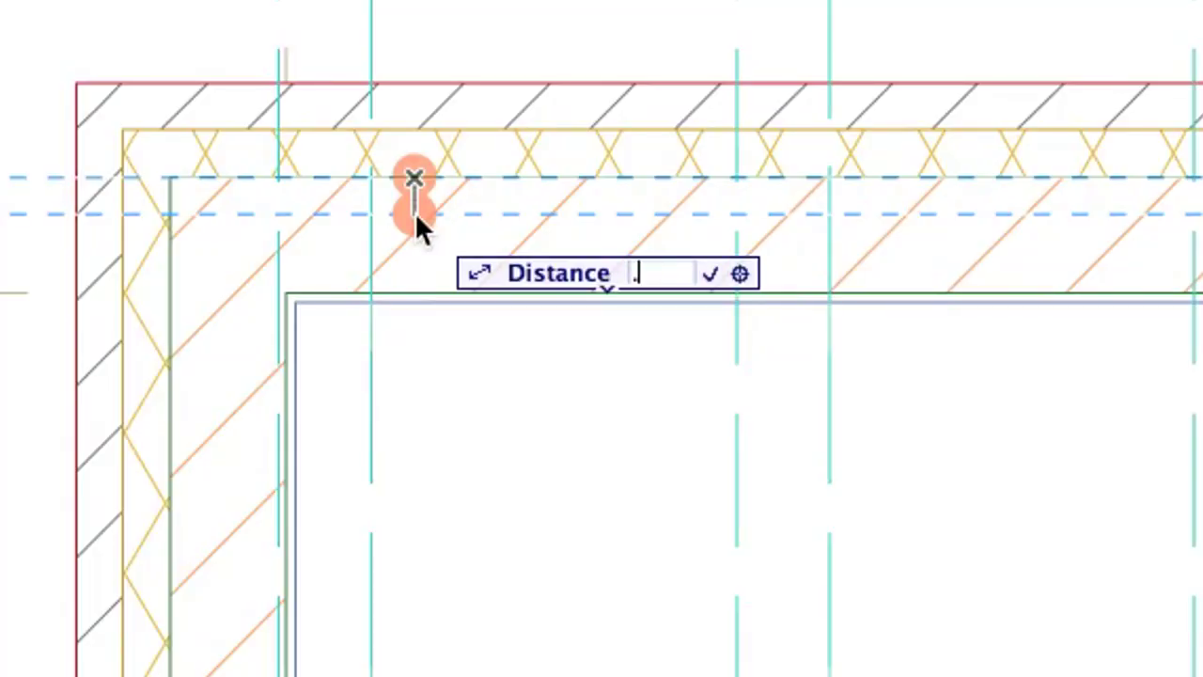
type("125")
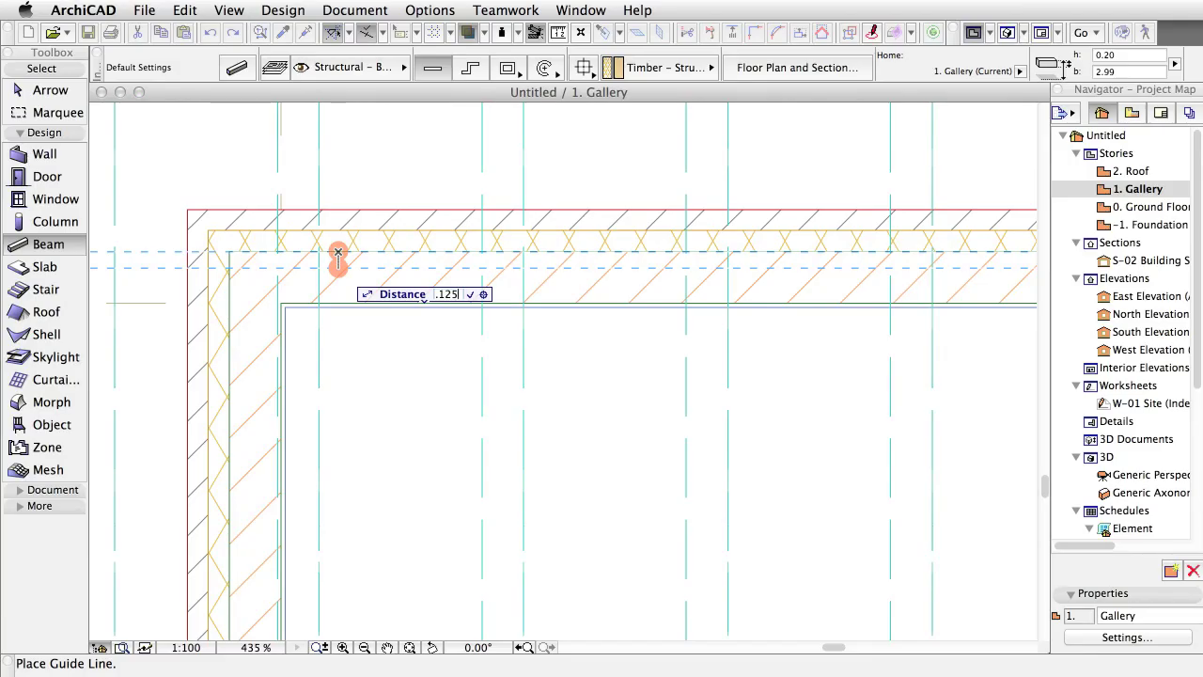
key("Return")
scroll(277, 287, "down", 2)
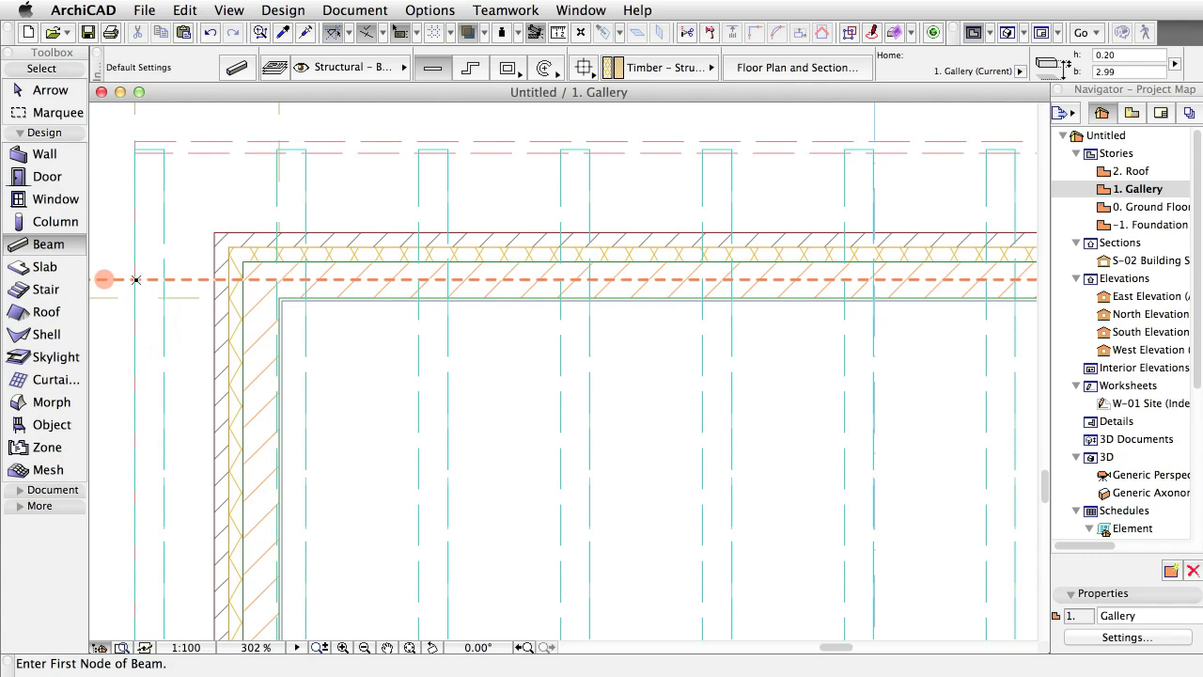
Step: Draw a horizontal beam from the guide line's left end to the top wall's right end
left_click(136, 279)
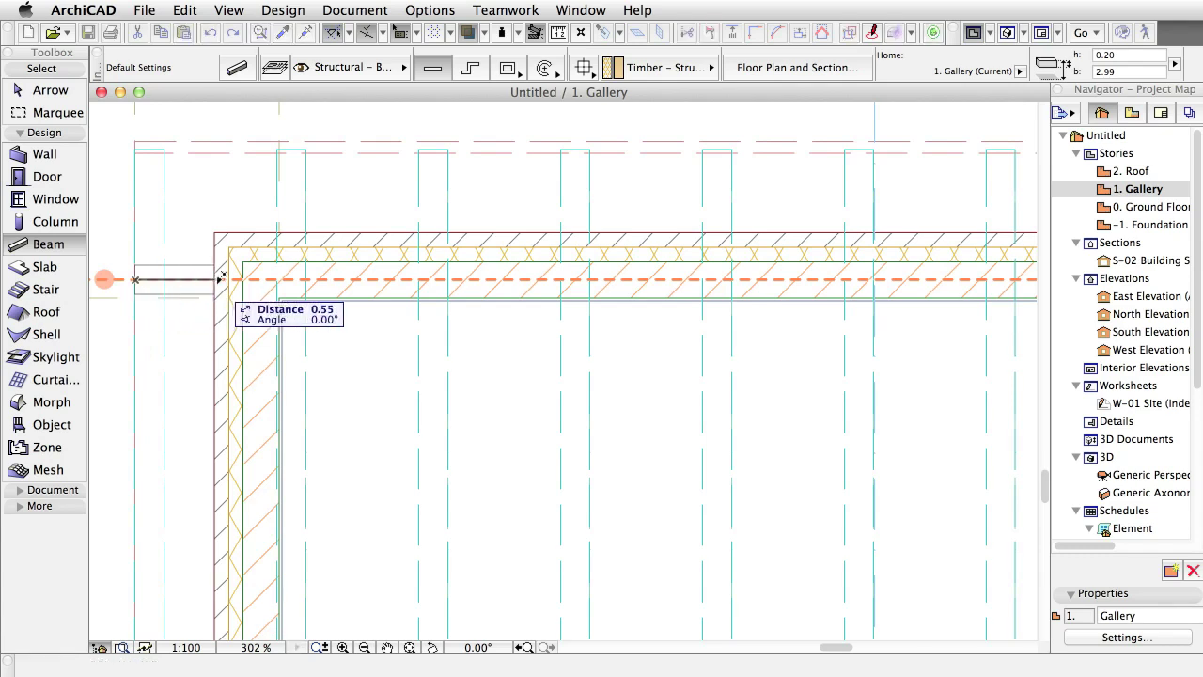
scroll(274, 278, "down", 2)
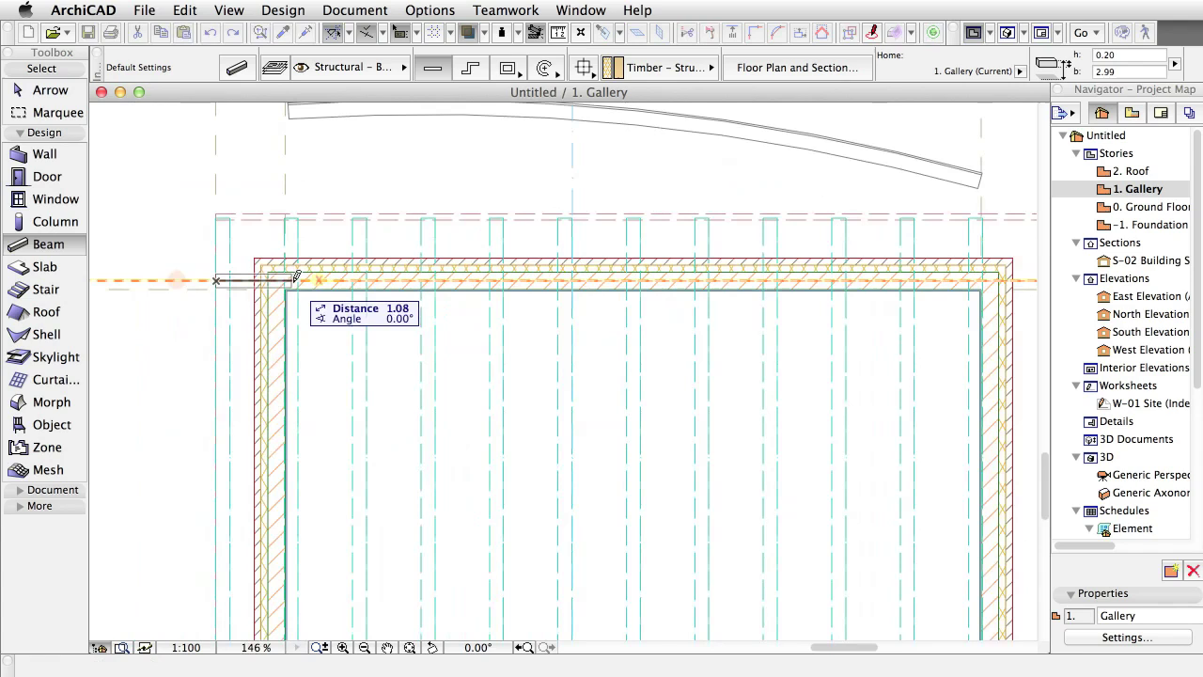
scroll(299, 276, "down", 1)
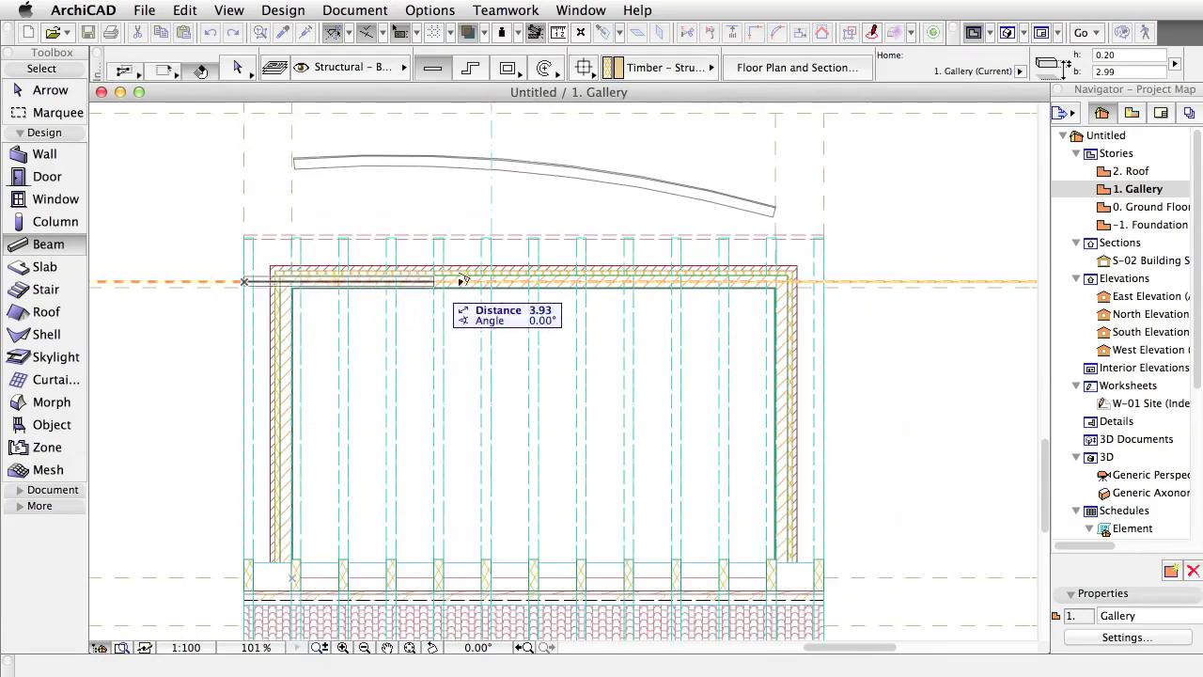
left_click(828, 230)
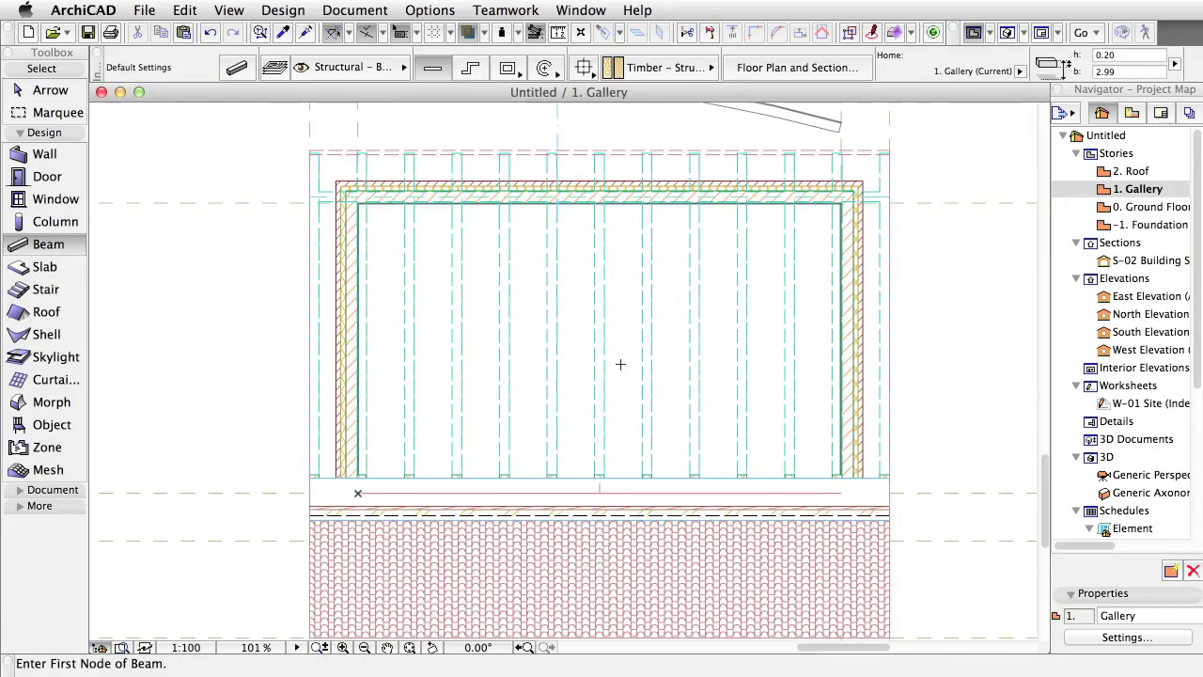
scroll(621, 364, "up", 2)
middle_click_drag(620, 368, 589, 373)
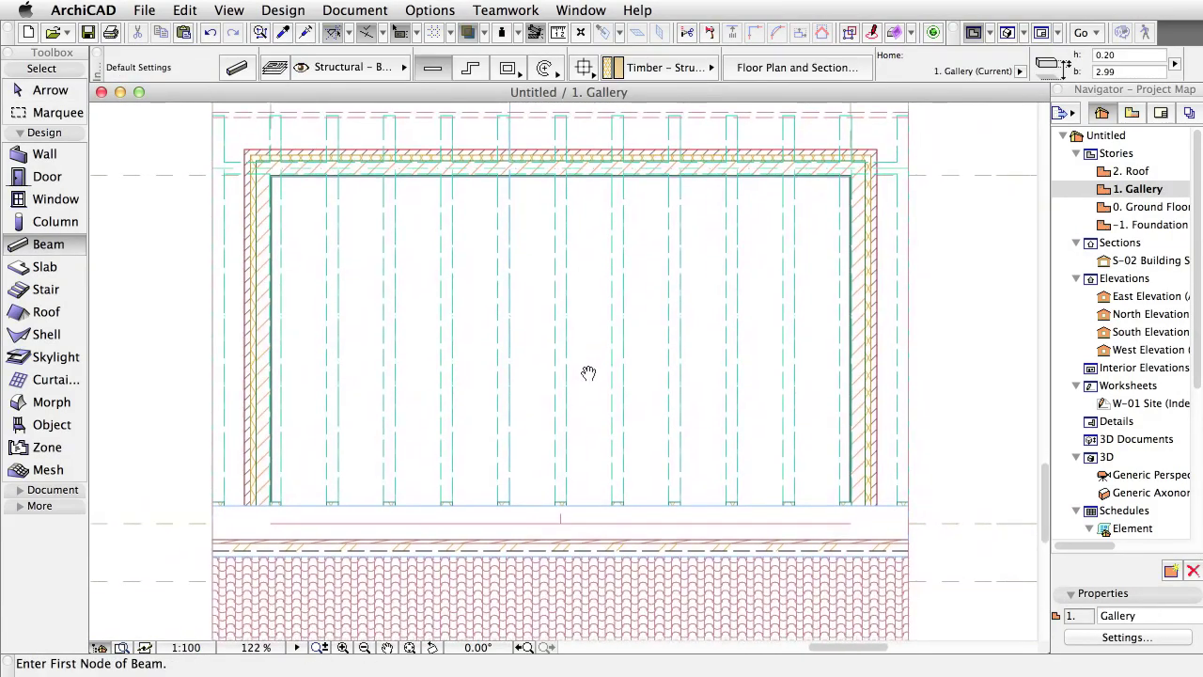
Step: Select the shell roof and apply Display Order > Send Backward
left_click(314, 509, "shift")
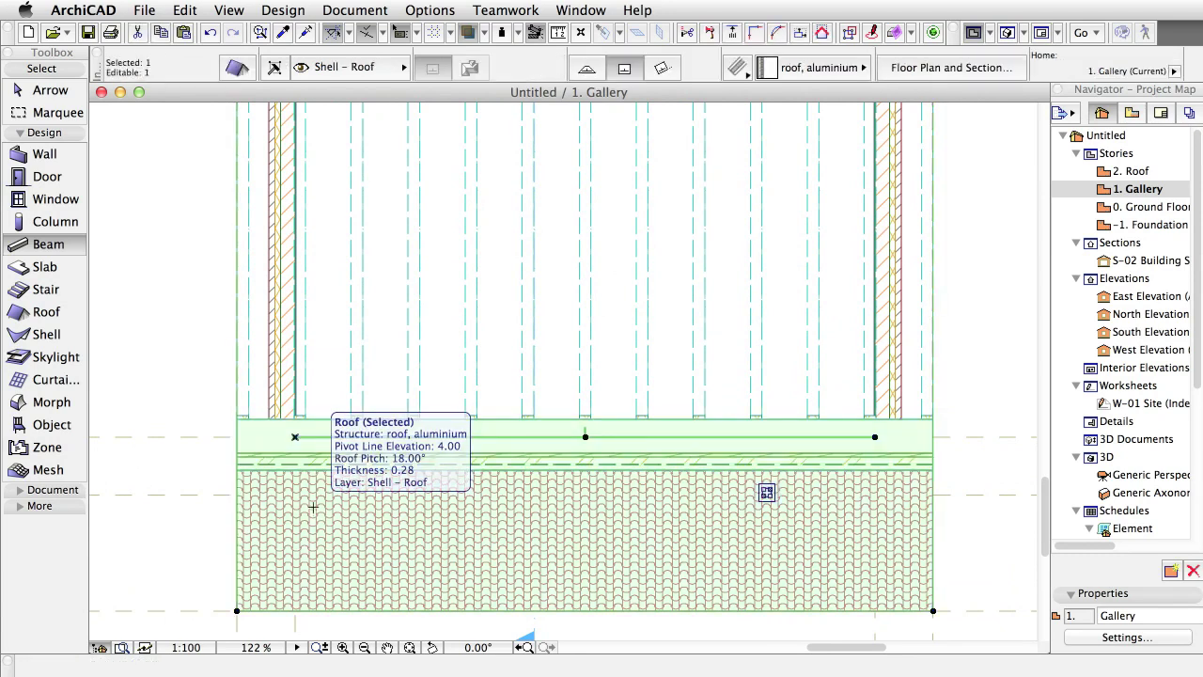
right_click(176, 200)
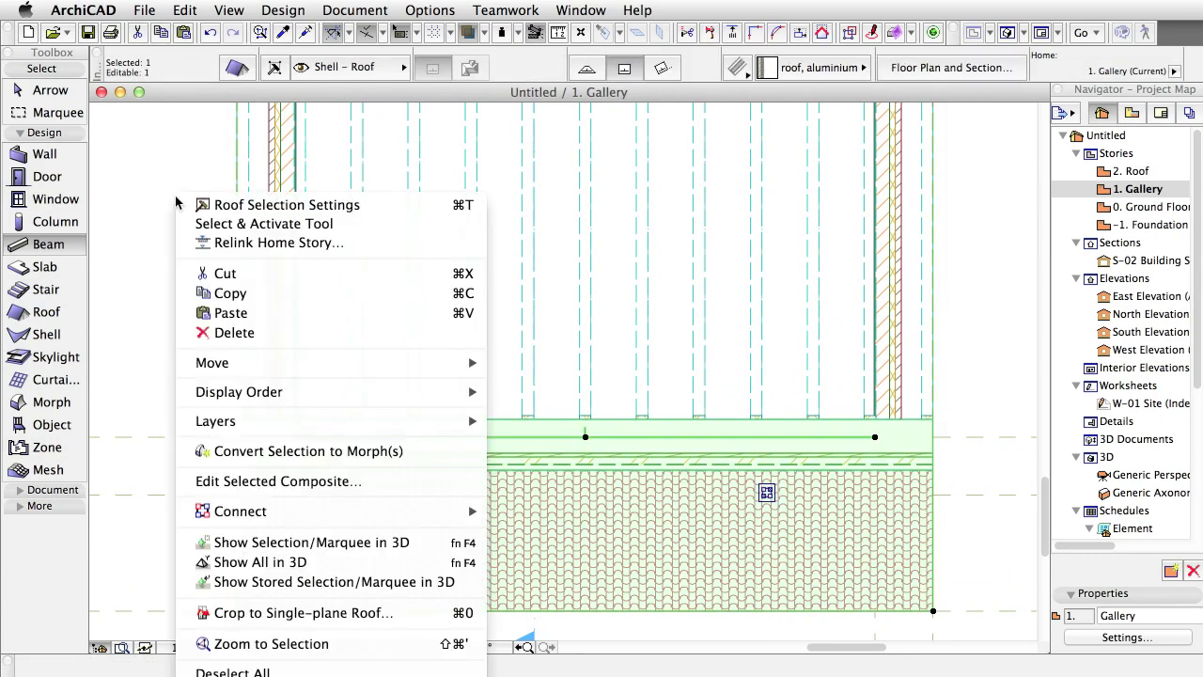
mouse_move(334, 399)
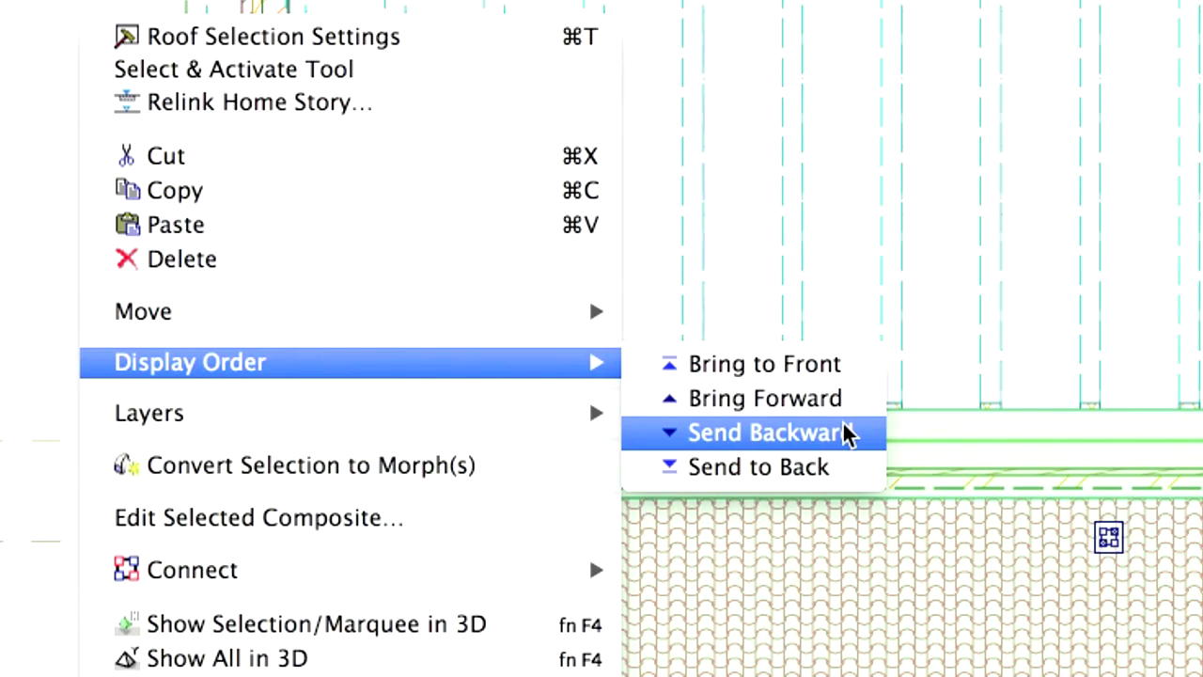
left_click(849, 434)
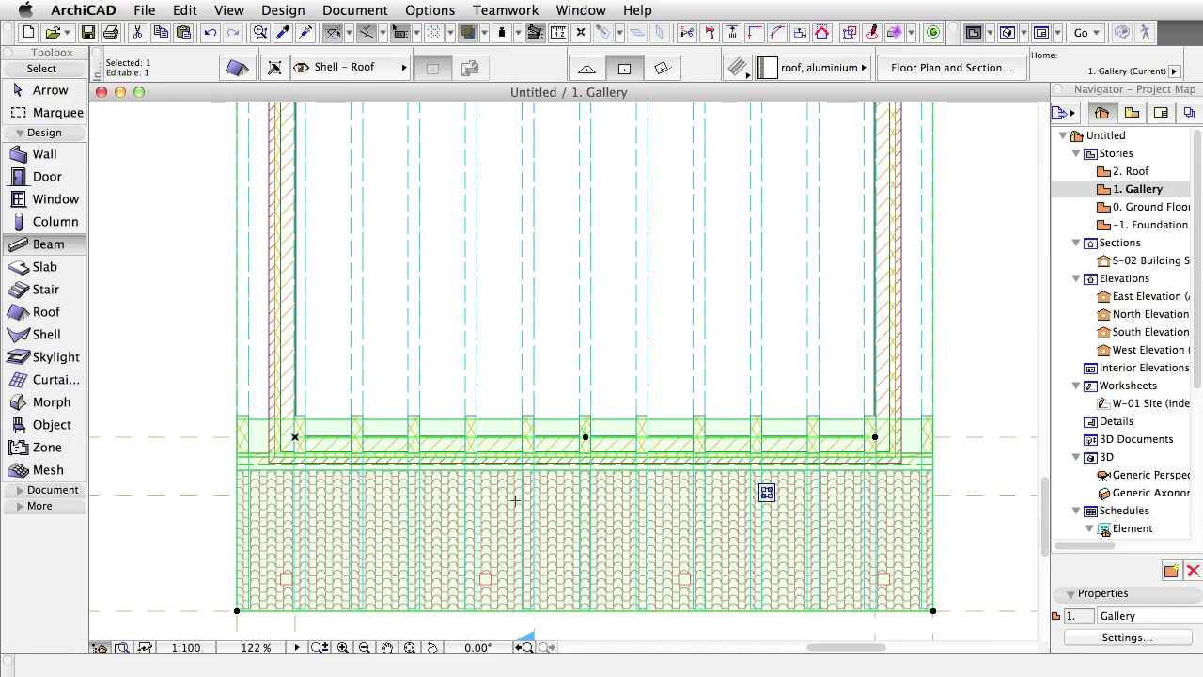
Step: Lower the default beam's elevation to Project Zero from 5.99 to 3.96
key("Escape")
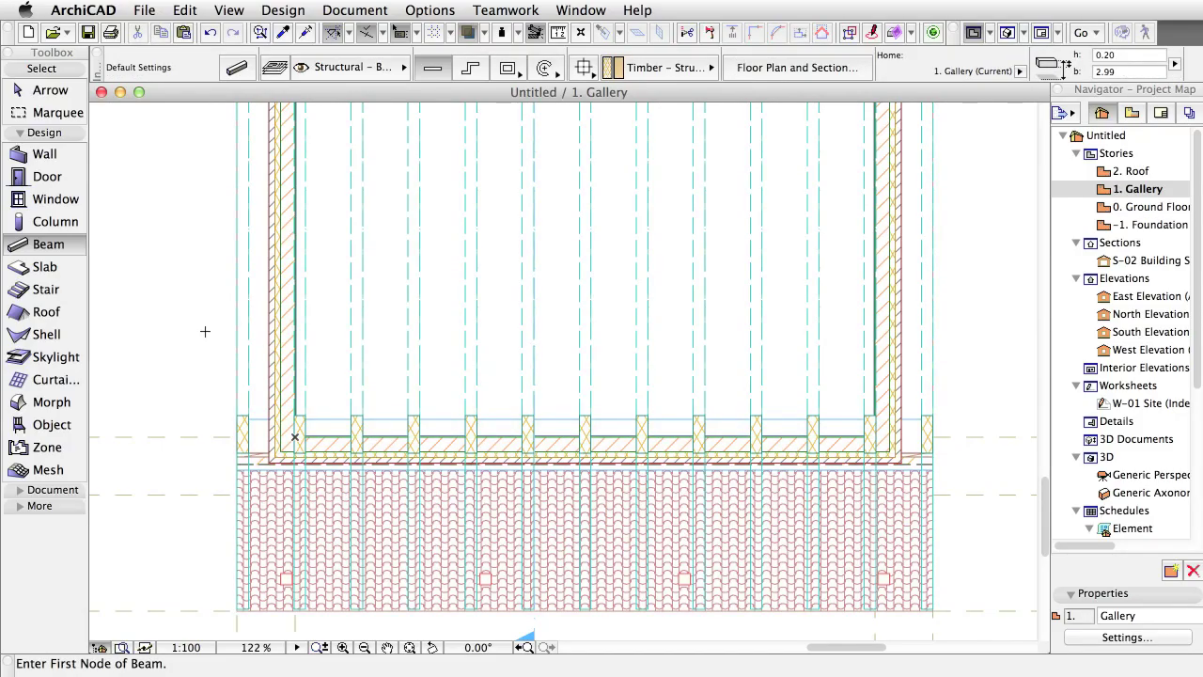
key("super+t")
left_click(472, 414)
left_click_drag(473, 413, 404, 411)
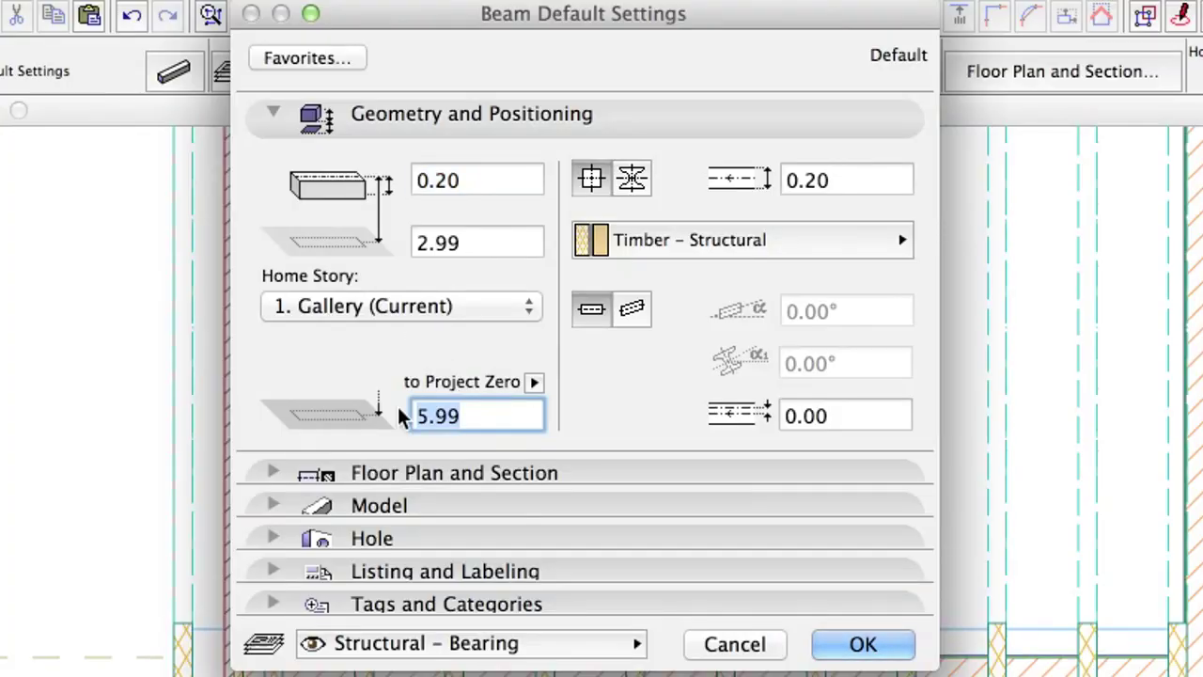
type("3.")
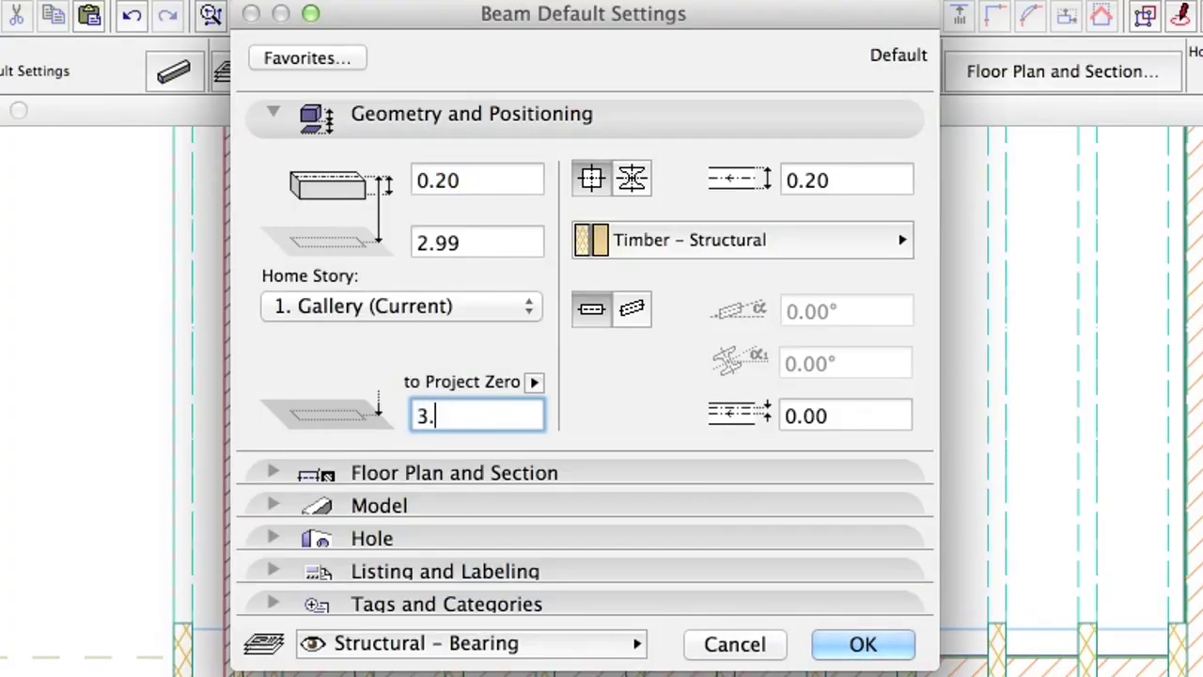
type("96")
left_click(851, 649)
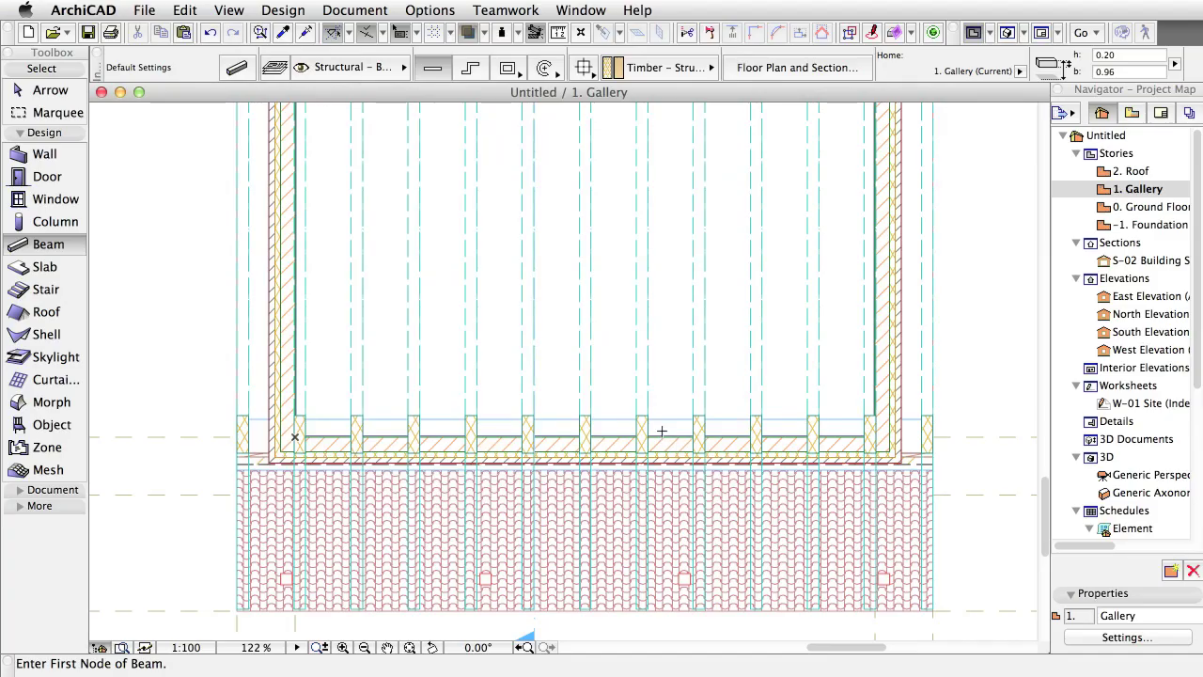
Step: Add a guide line 0.125 in from the bottom wall's insulation edge
left_click(616, 419)
scroll(616, 421, "up", 5)
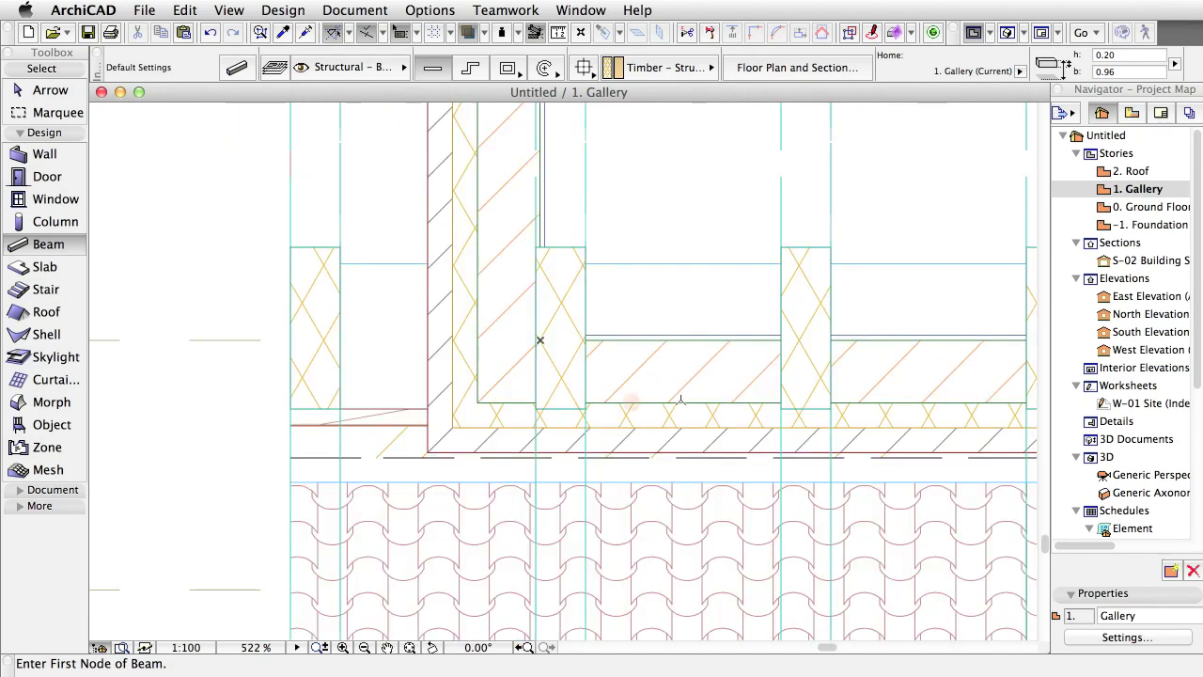
left_click(631, 404)
left_click_drag(632, 407, 632, 387)
key("Tab")
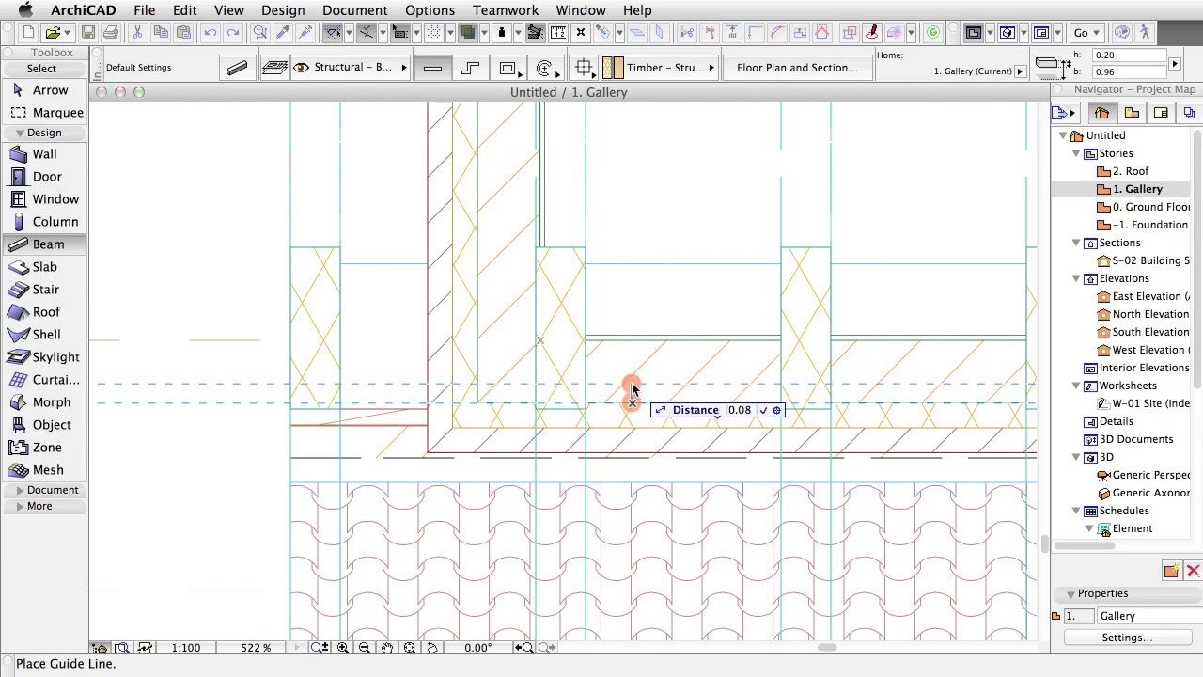
type(".125")
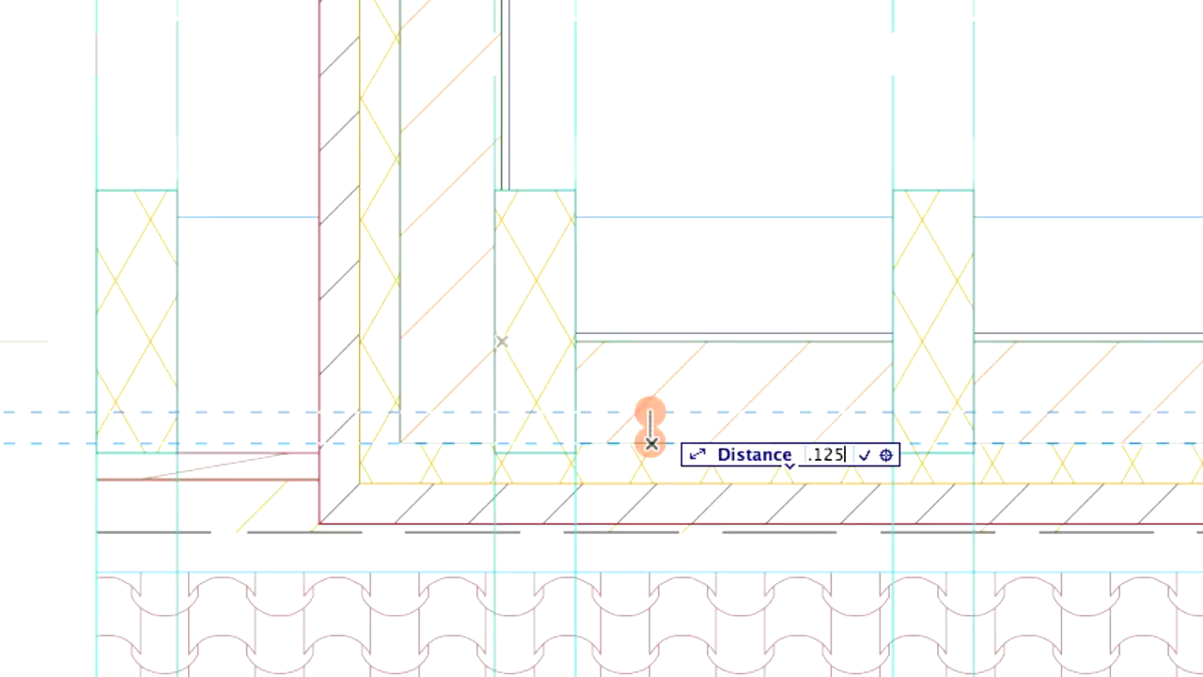
key("Return")
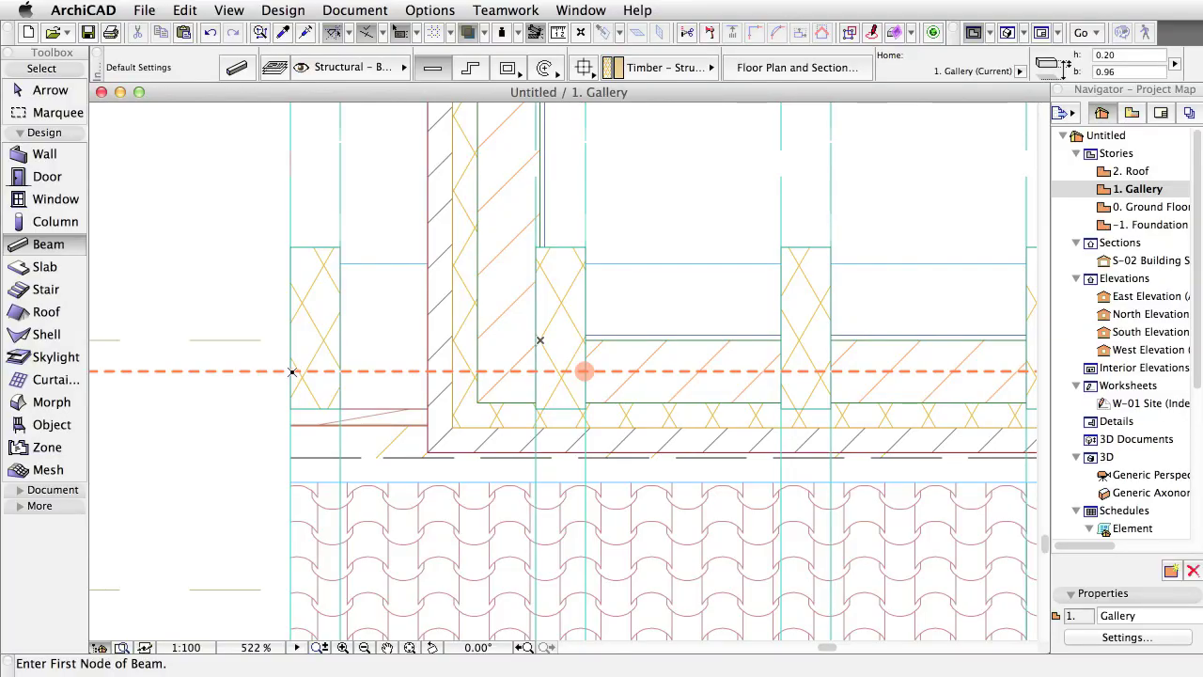
Step: Draw a 12.00-long beam along that guide line across the bottom wall
left_click(291, 372)
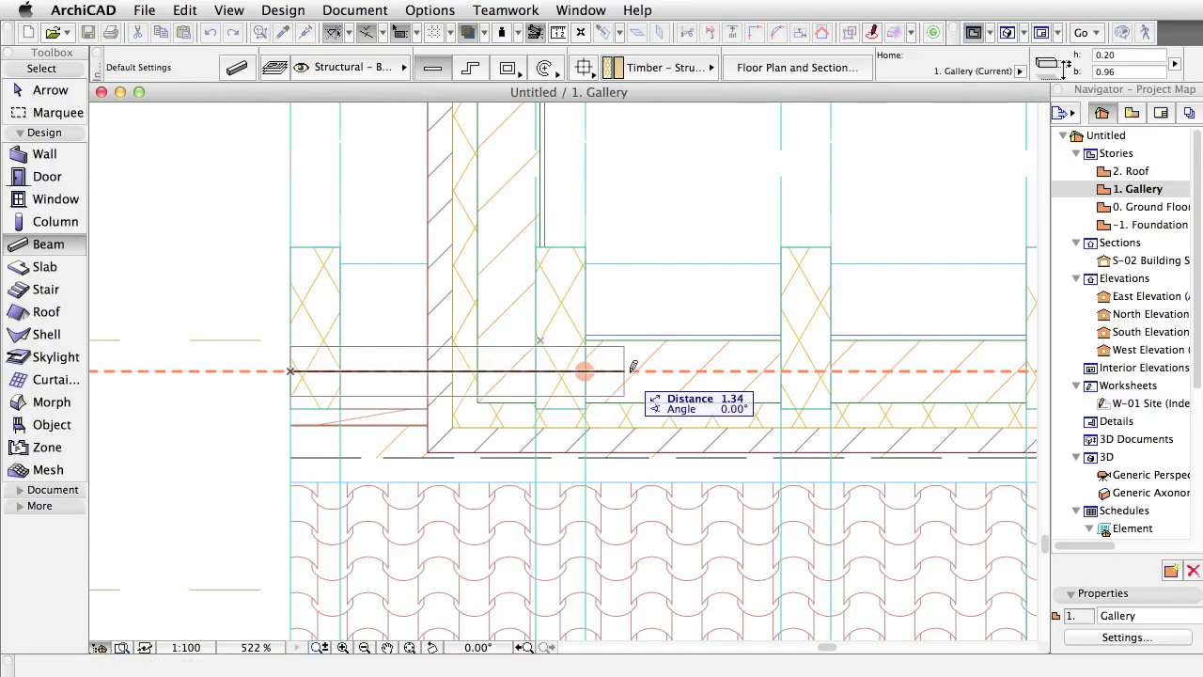
scroll(683, 367, "down", 5)
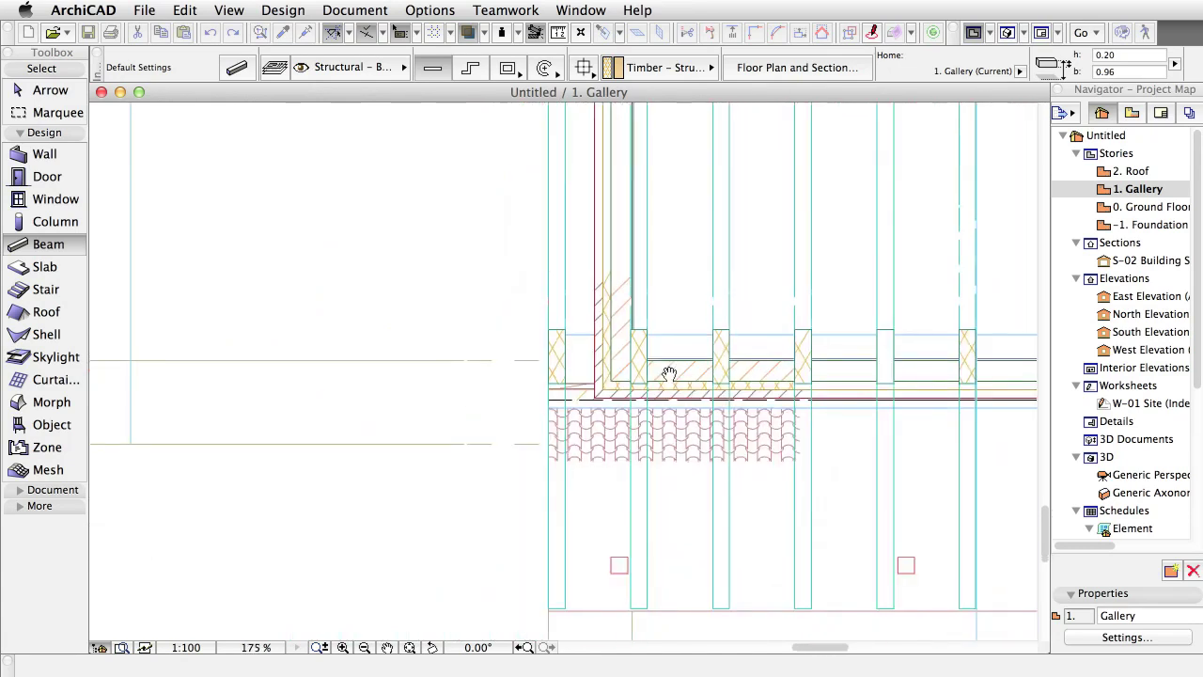
middle_click_drag(423, 320, 244, 373)
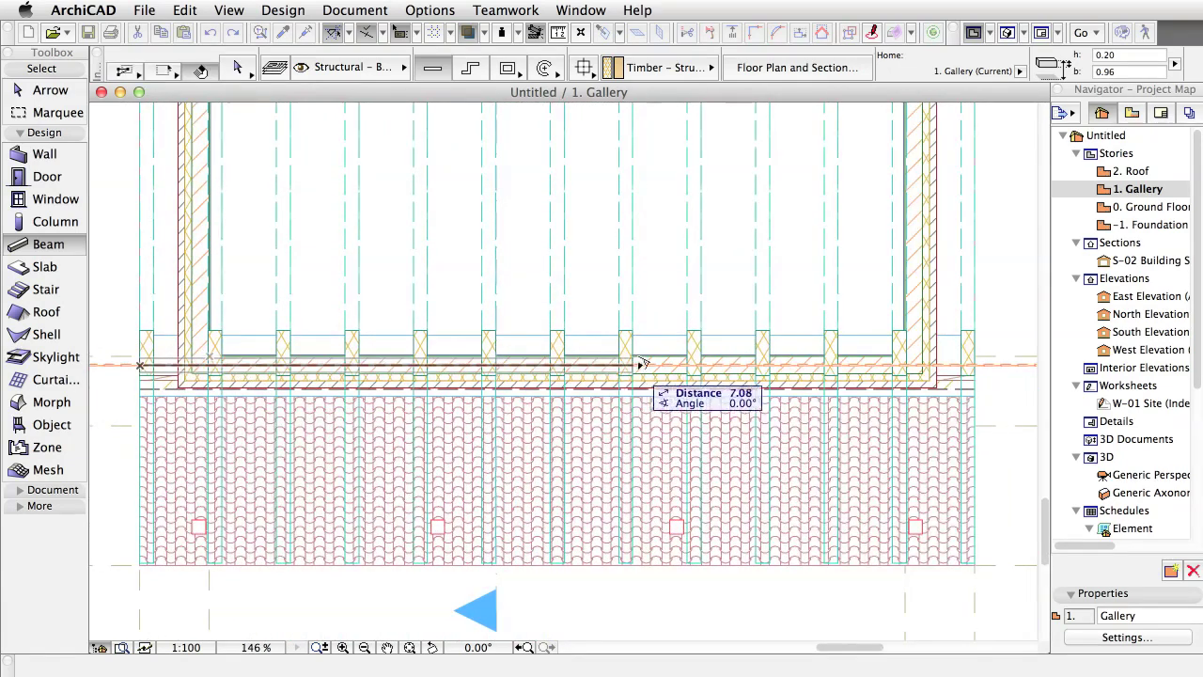
left_click(975, 365)
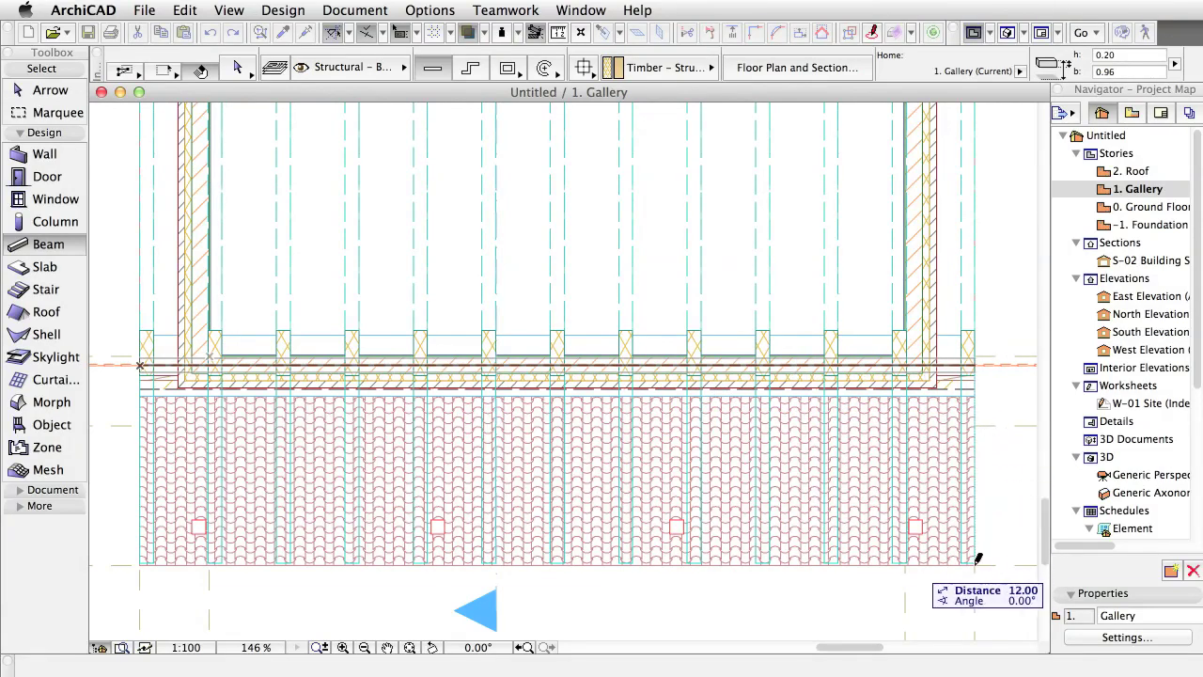
key("Escape")
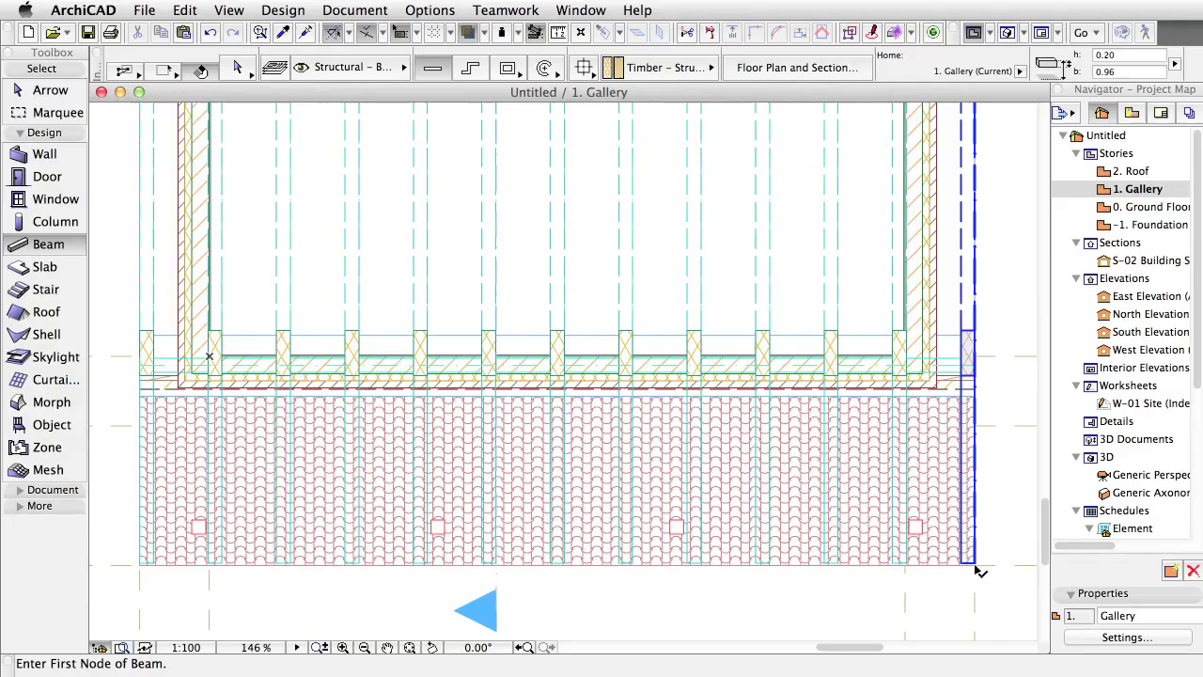
Step: Set the default beam elevation from 3.96 to 3.20
left_click(202, 71)
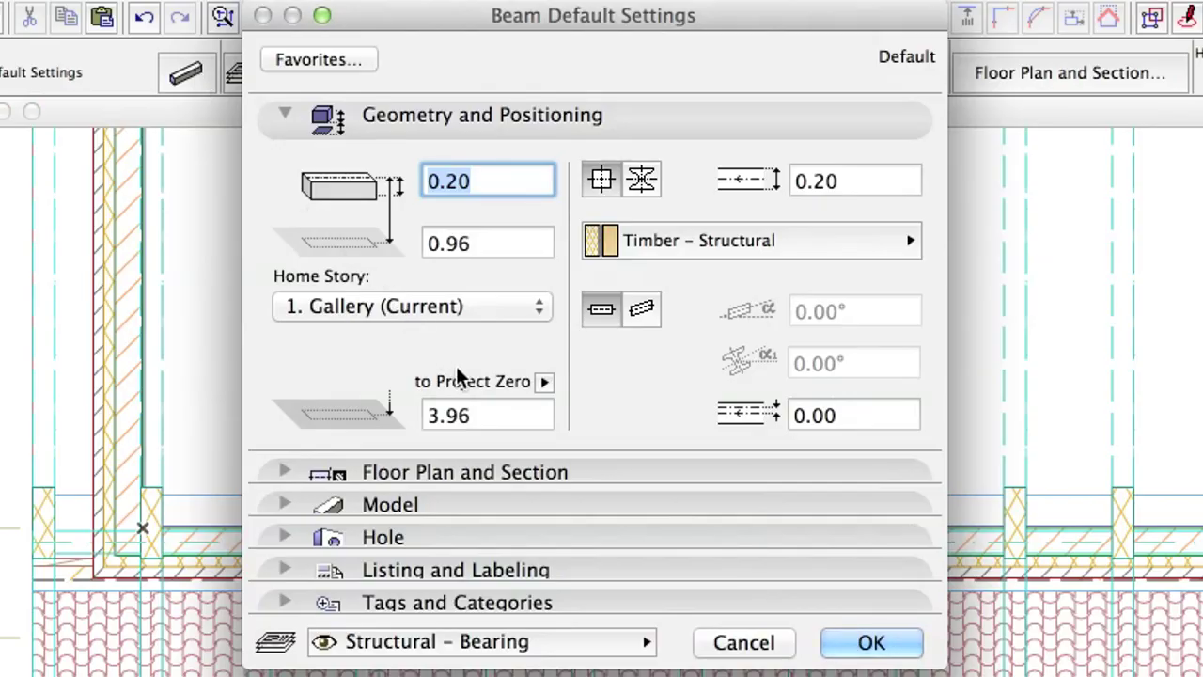
left_click_drag(501, 408, 416, 413)
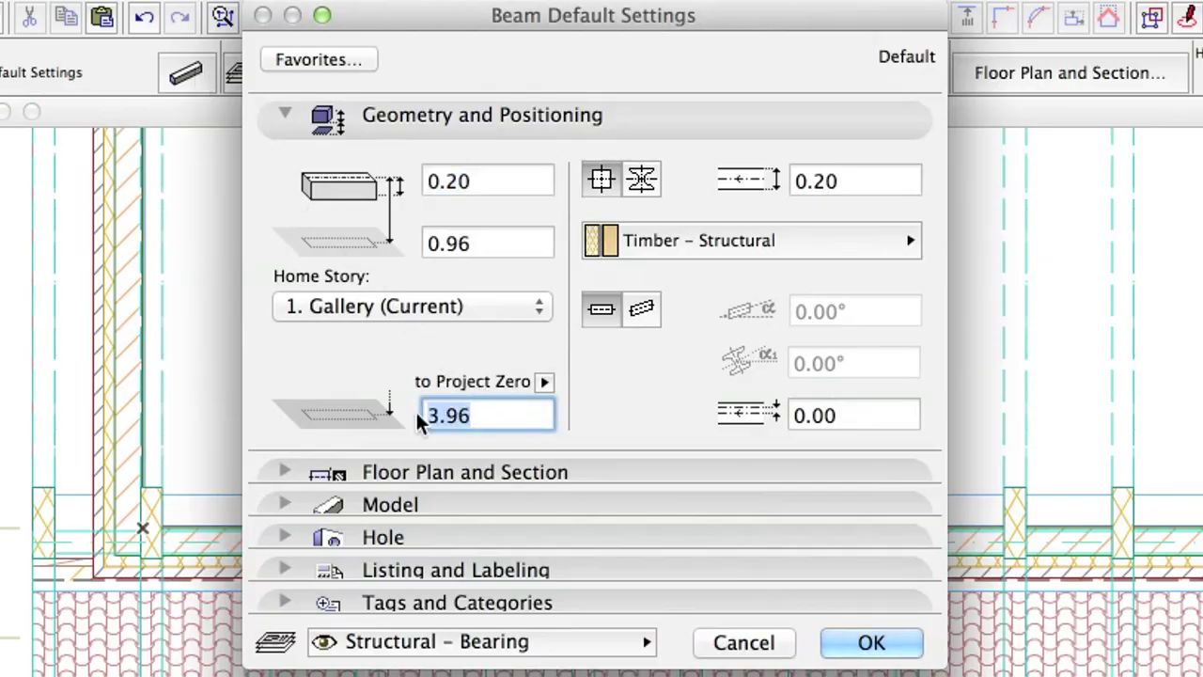
type("3.20")
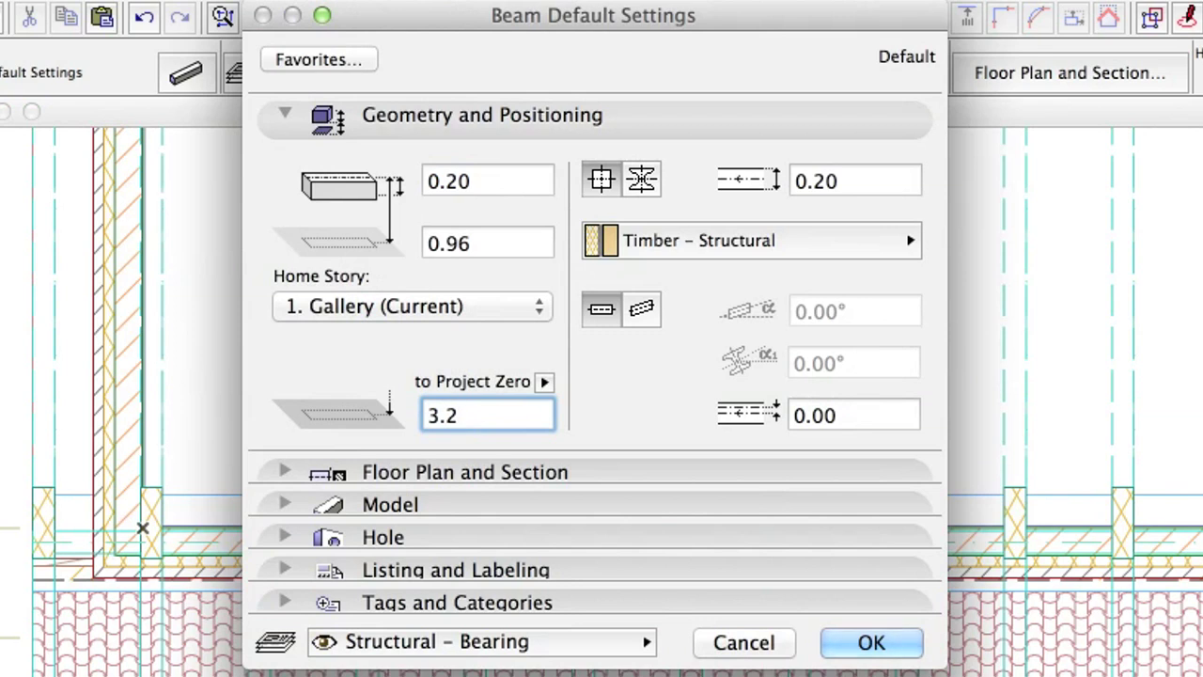
left_click(876, 643)
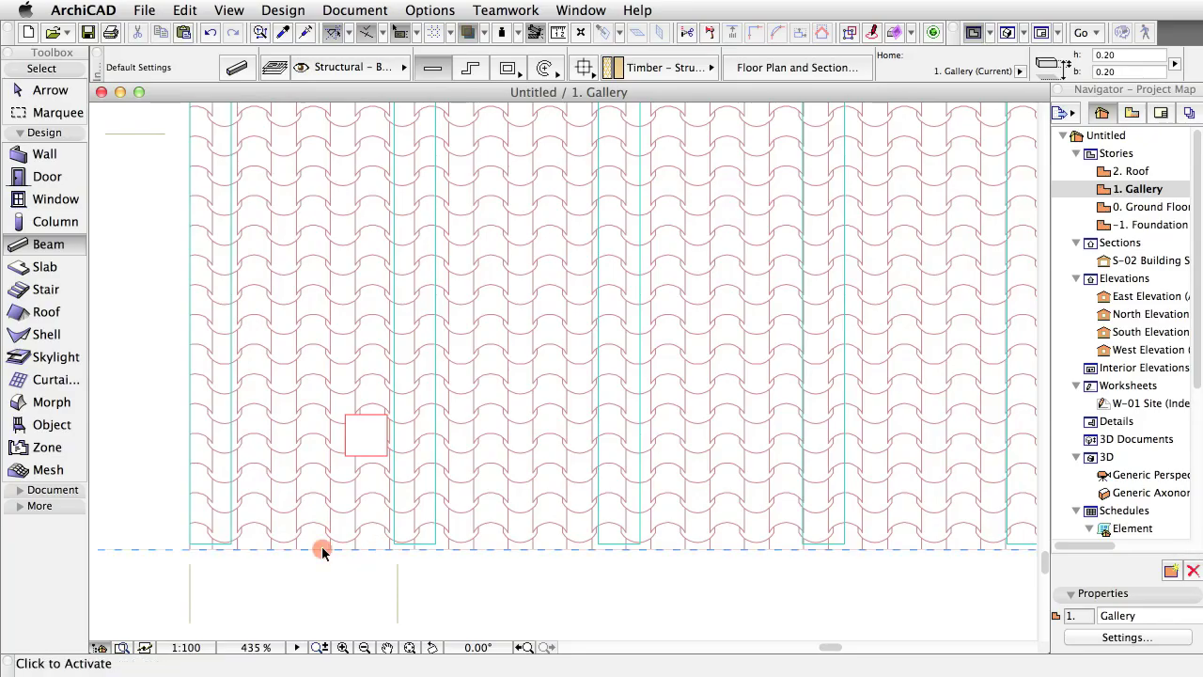
Step: Place a horizontal guide line at 0.55 and draw a beam along it across the front row of posts
left_click(321, 547)
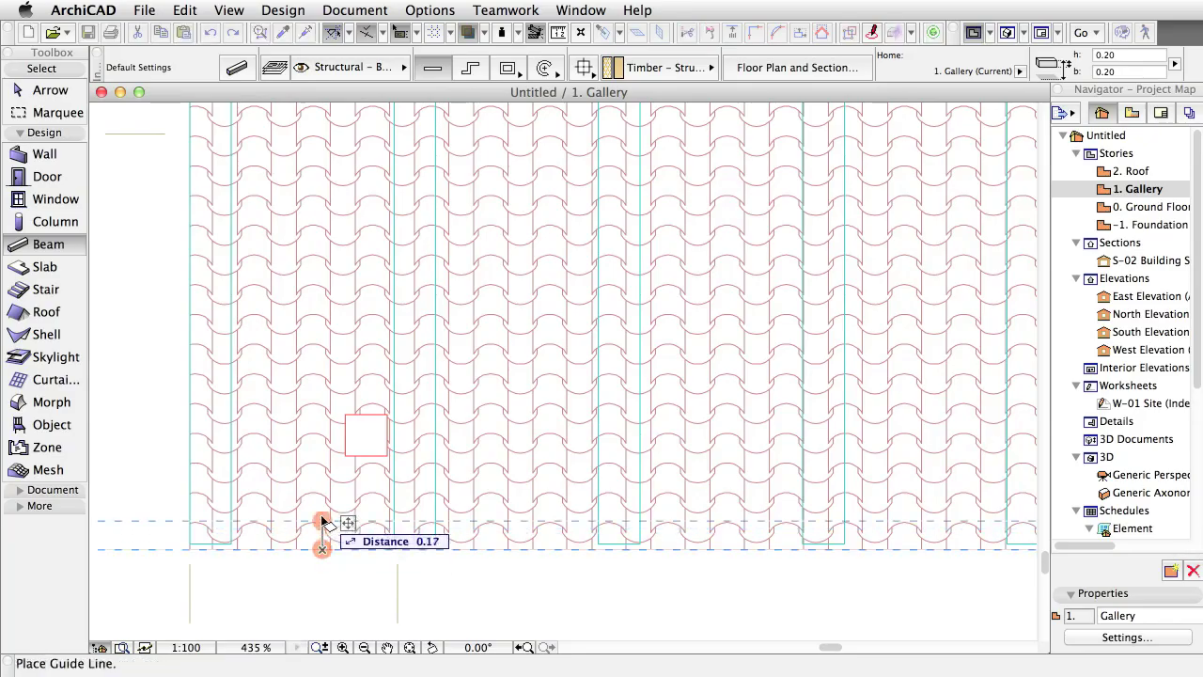
left_click(331, 436)
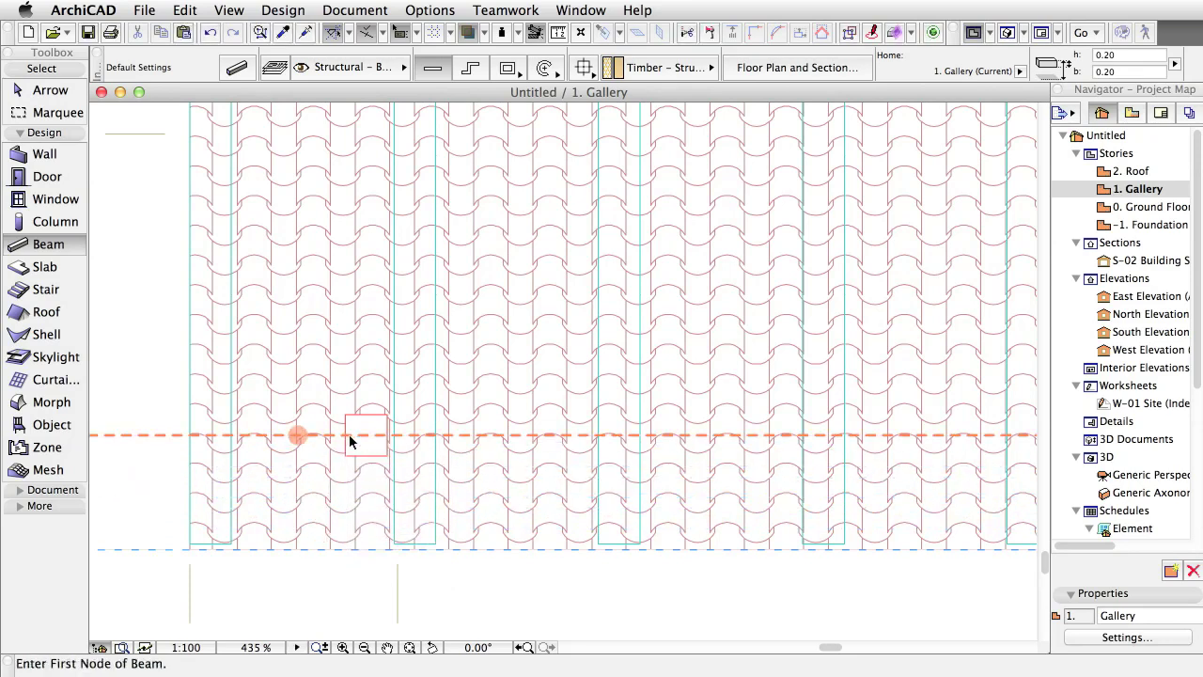
left_click(190, 435)
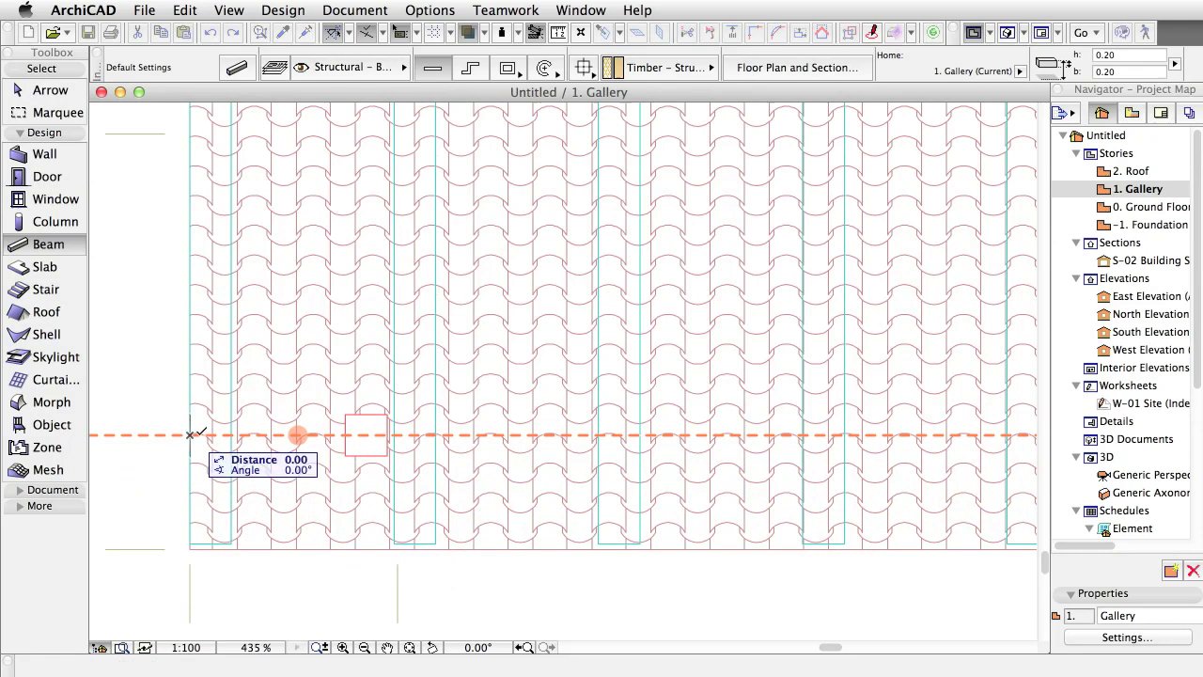
scroll(423, 436, "down", 5)
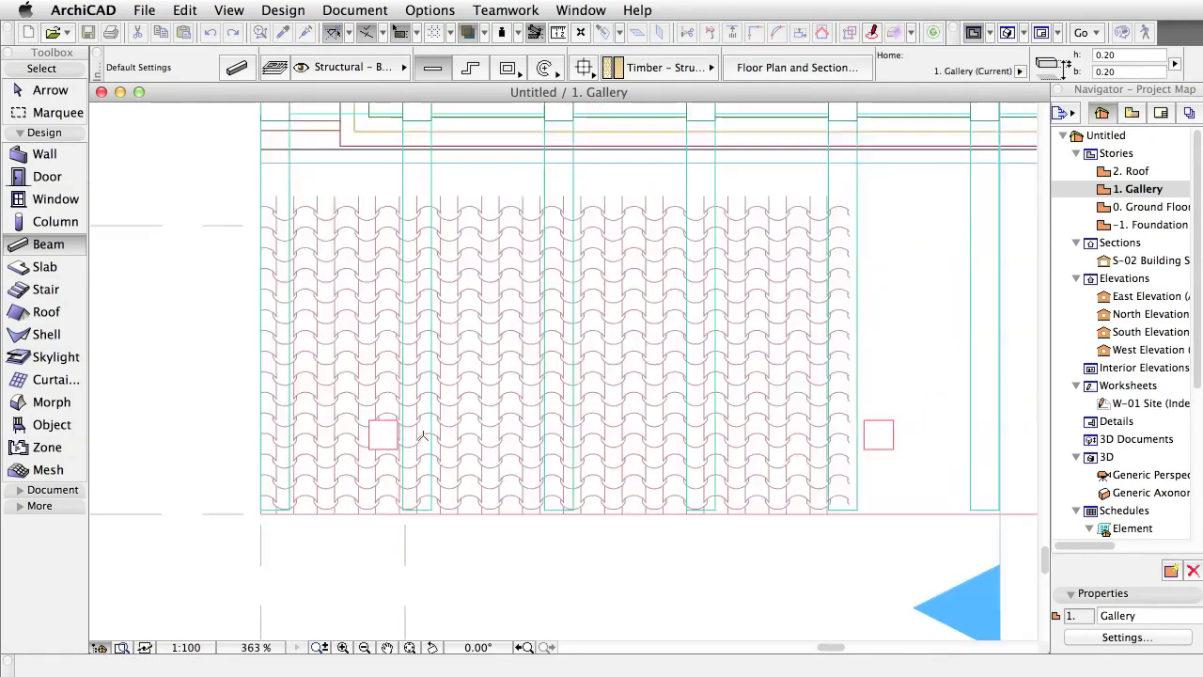
middle_click_drag(423, 436, 240, 465)
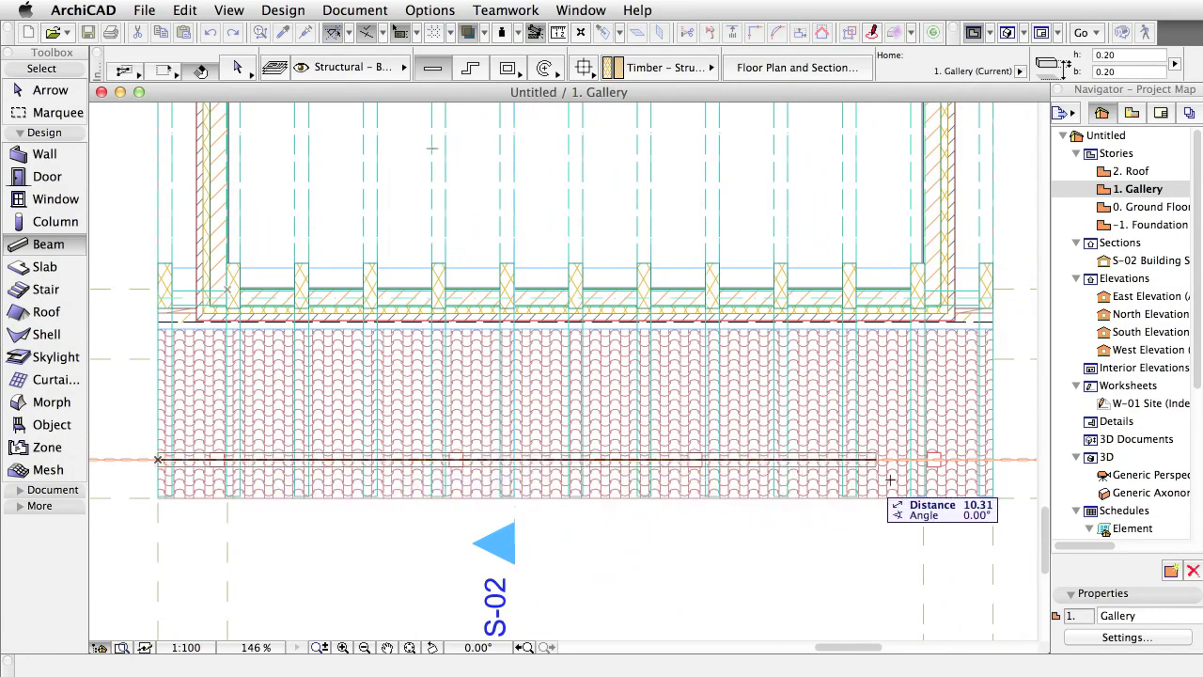
left_click(995, 495)
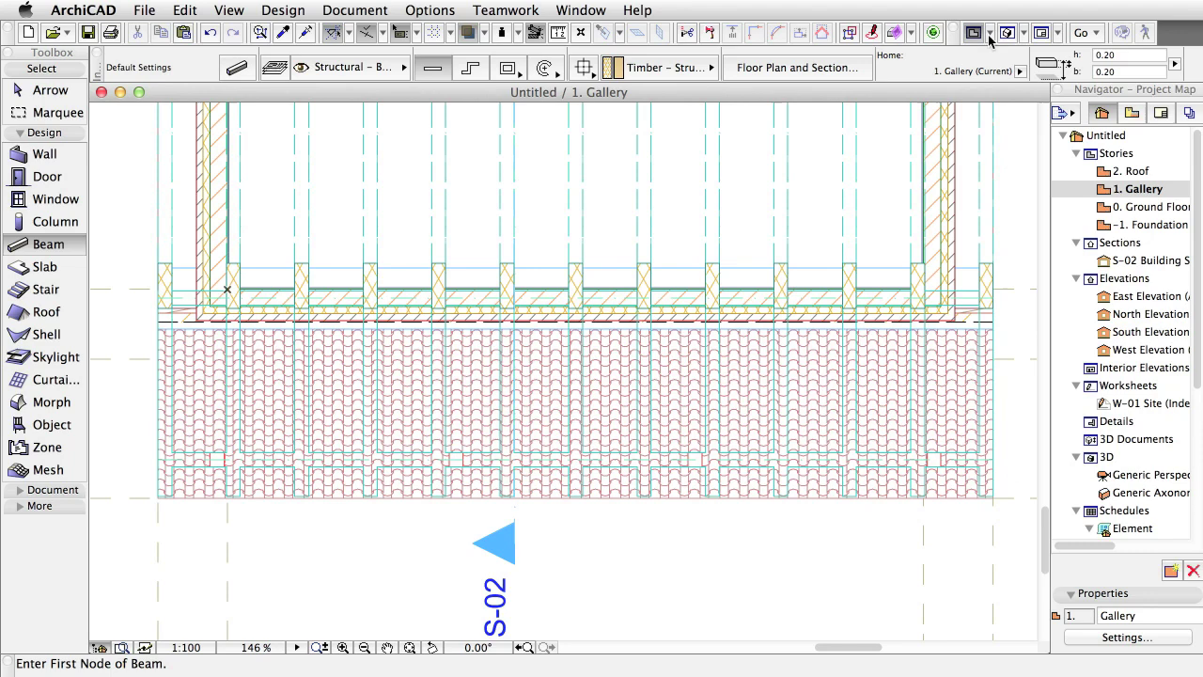
Step: Switch to the 3D view, close in on the new beam and select the first timber post
left_click(1007, 34)
left_click_drag(755, 556, 777, 505)
scroll(639, 435, "up", 5)
left_click(639, 436, "shift")
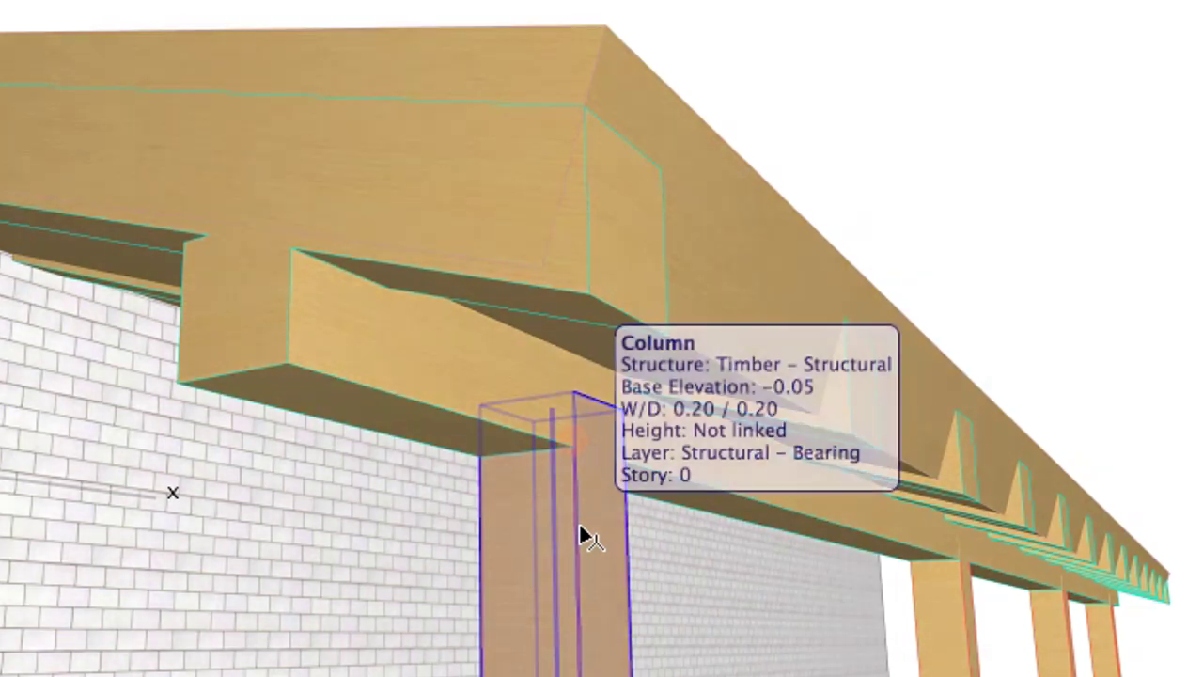
left_click(581, 533)
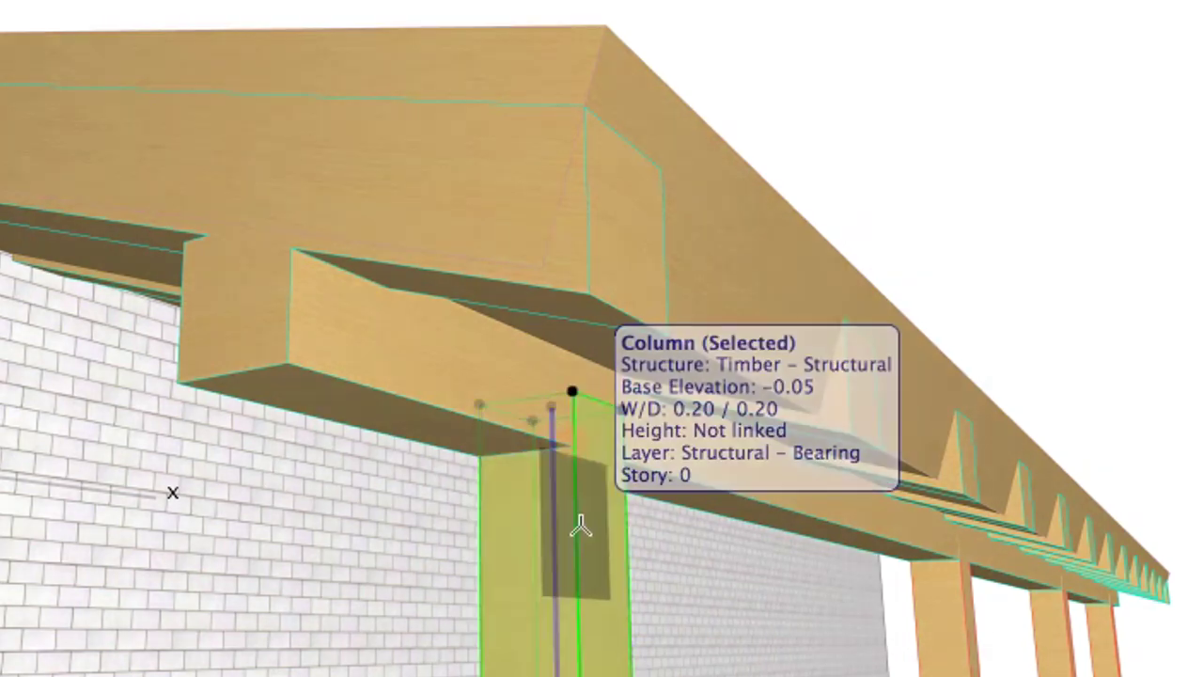
Step: Stretch the post's height so its top stops at the beam's underside
left_click(570, 437)
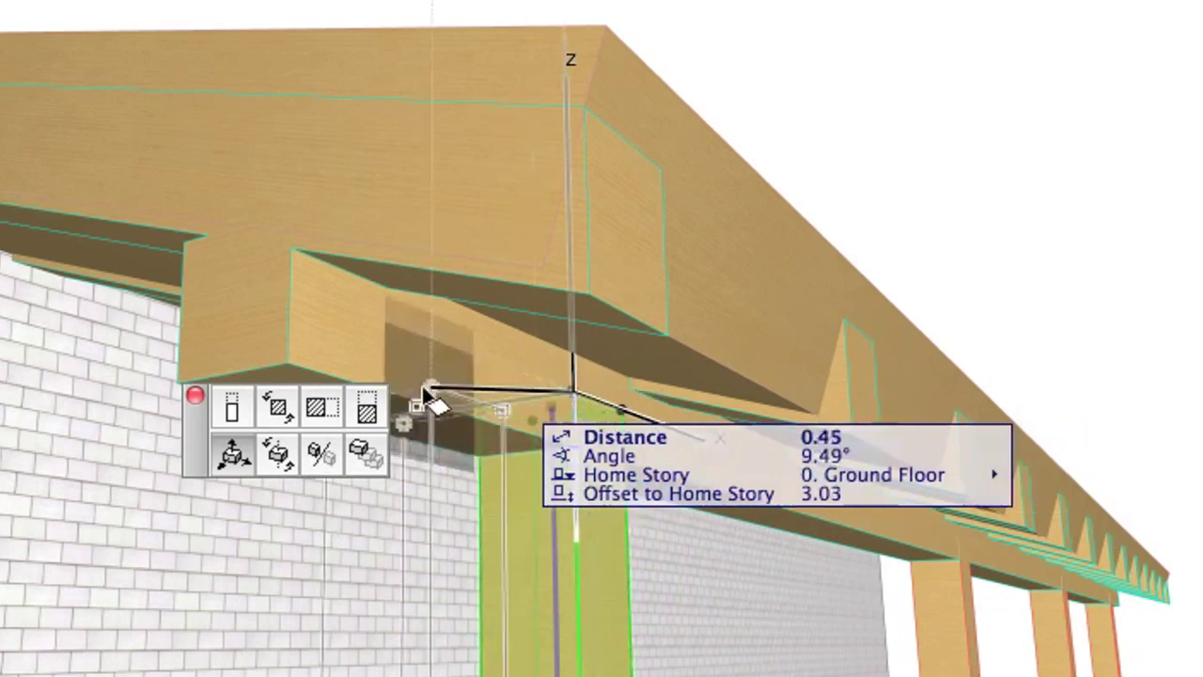
left_click(235, 413)
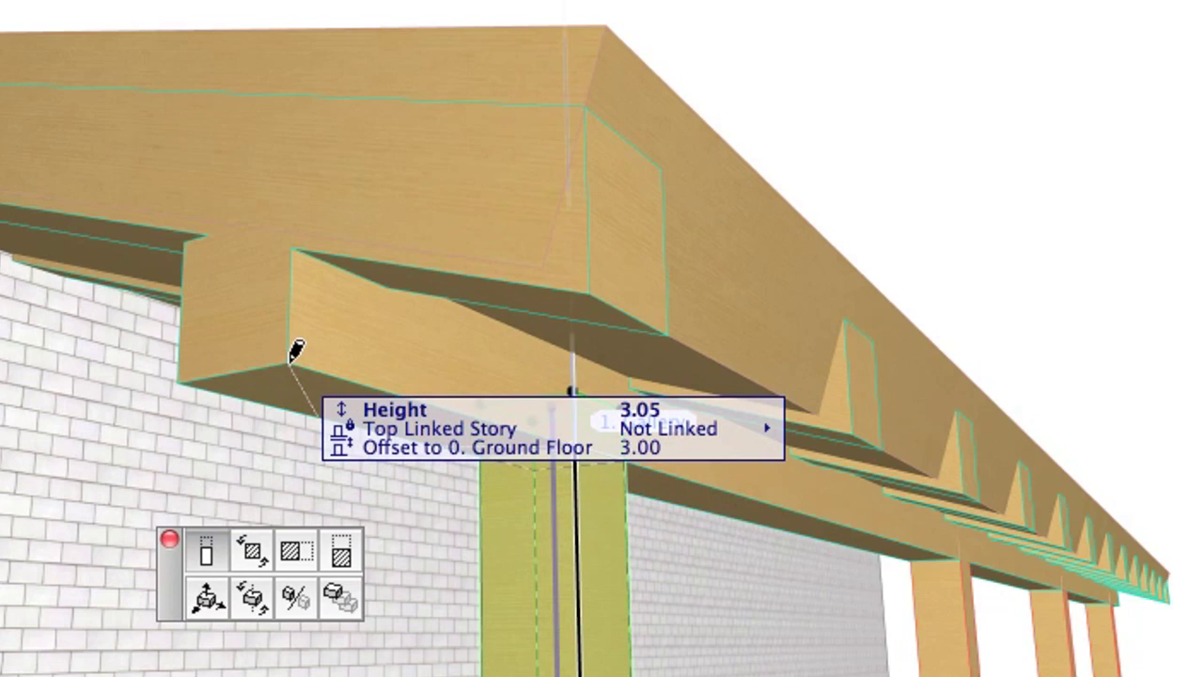
left_click(296, 350)
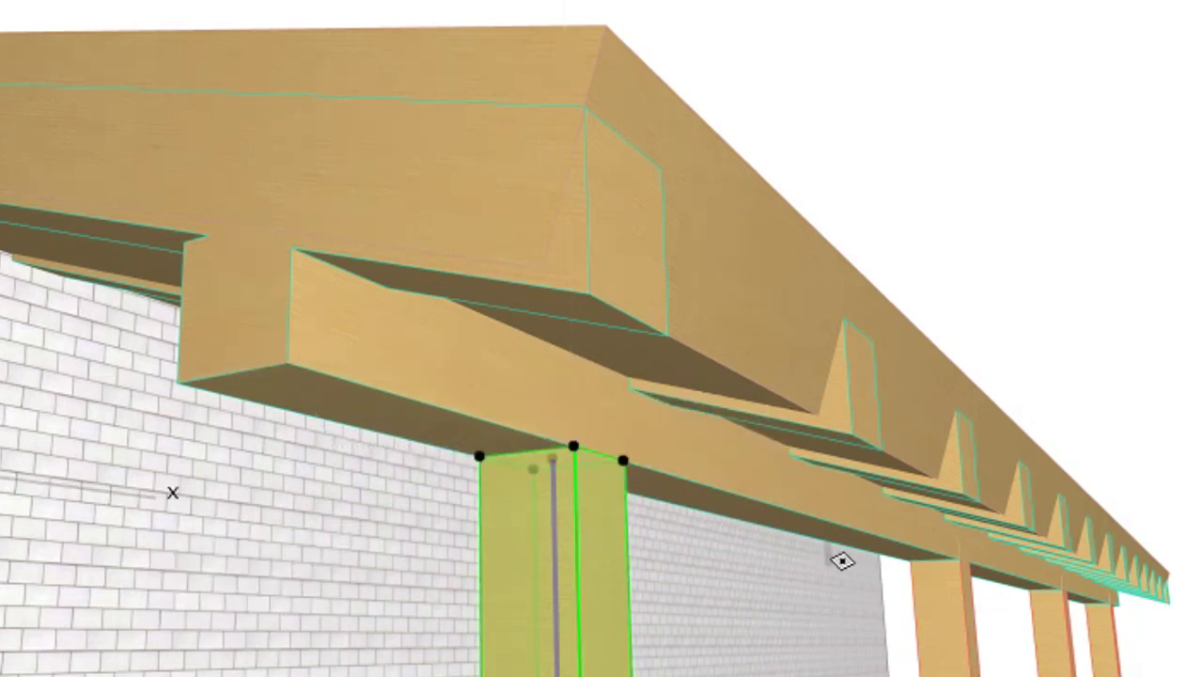
left_click(948, 604)
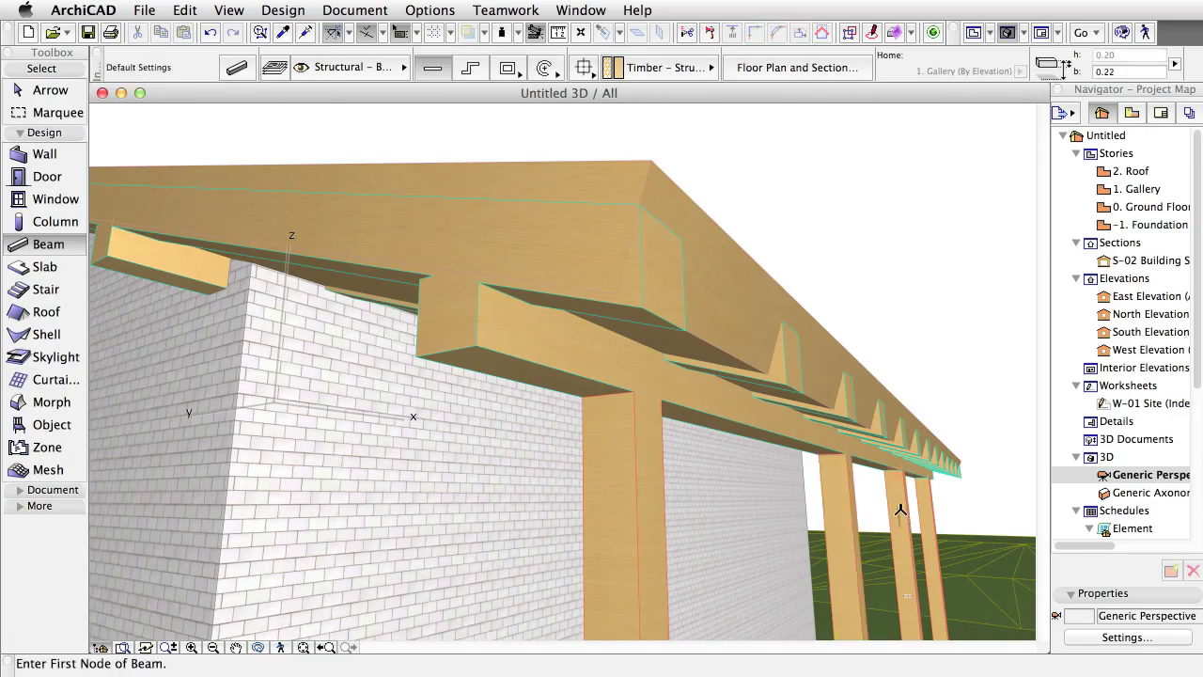
Step: Stretch the second timber post to 3.05 so its top meets the beam underside
left_click(903, 507)
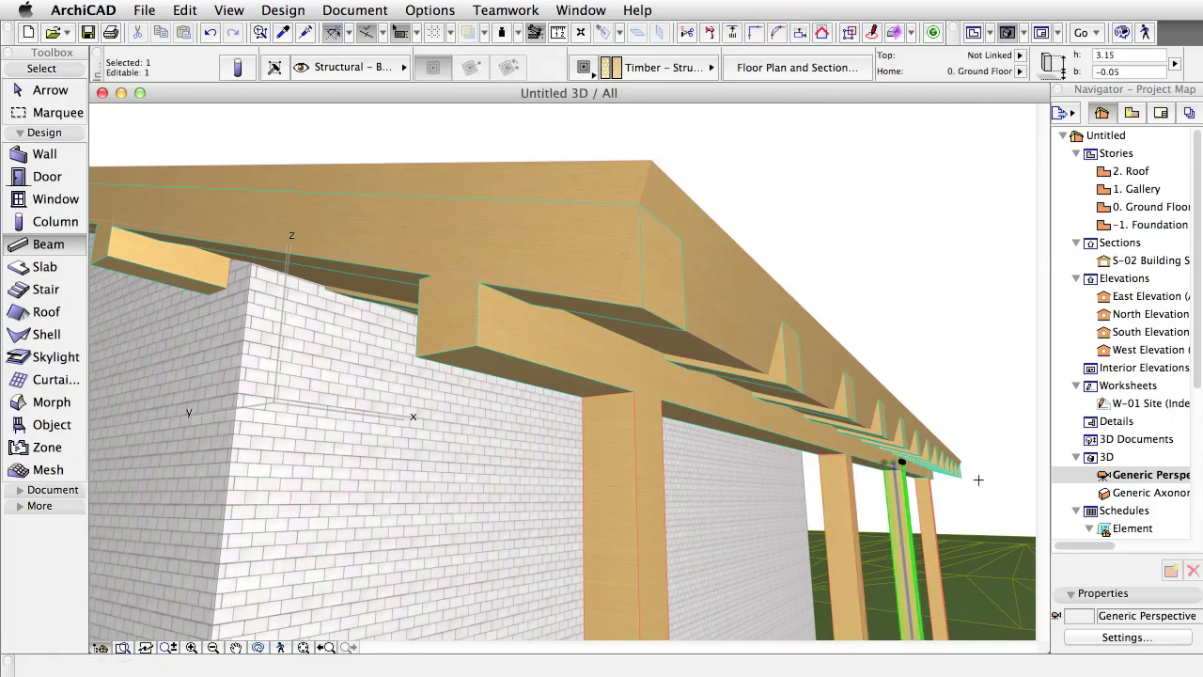
scroll(974, 480, "up", 5)
scroll(972, 485, "up", 2)
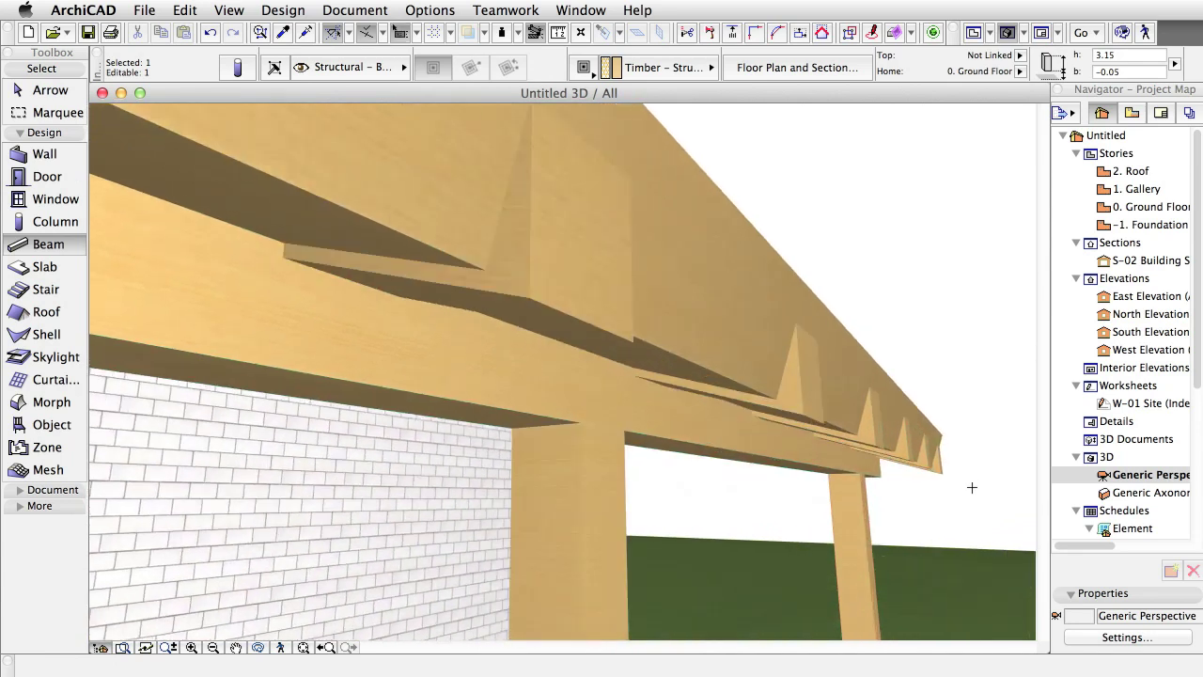
left_click(582, 378)
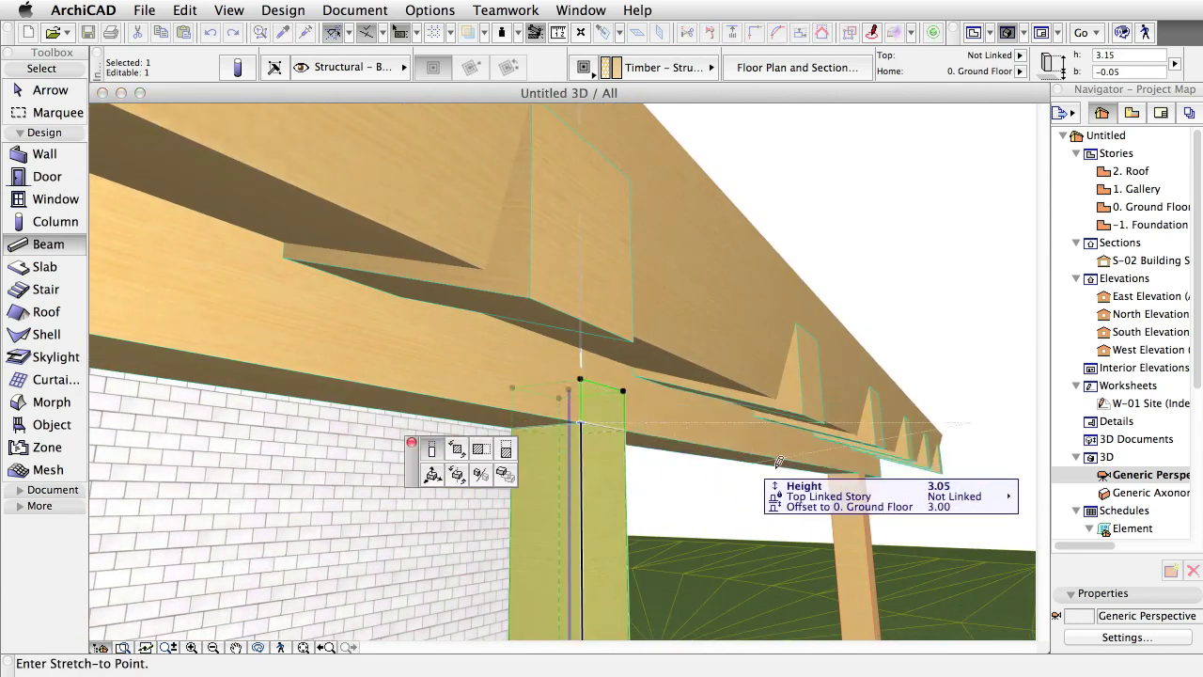
left_click(884, 472)
key("Escape")
Step: Stretch the remaining timber post so its top also stops at the beam underside
scroll(907, 489, "up", 5)
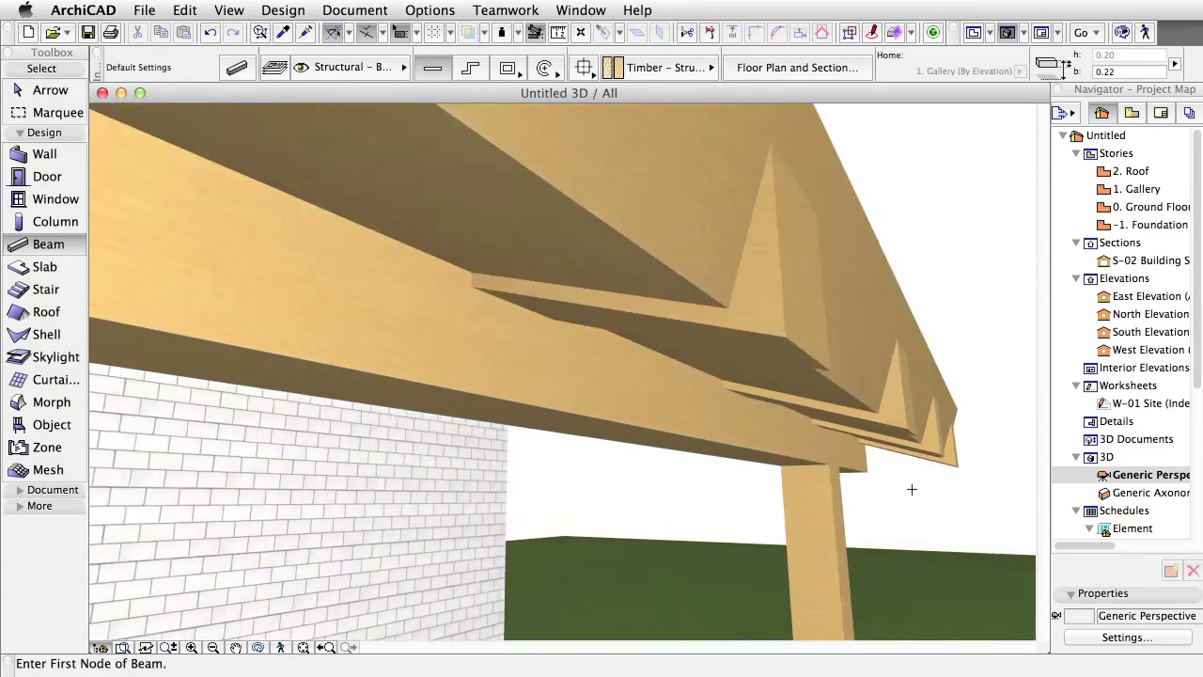
left_click(722, 494, "shift")
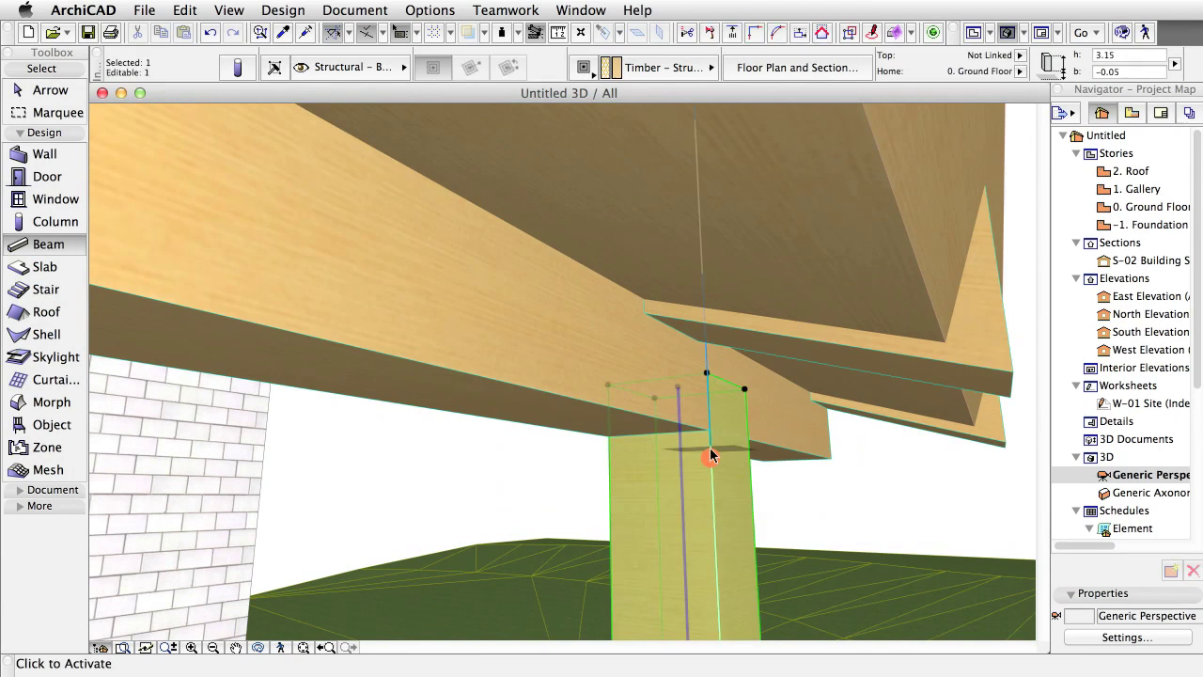
left_click(708, 377)
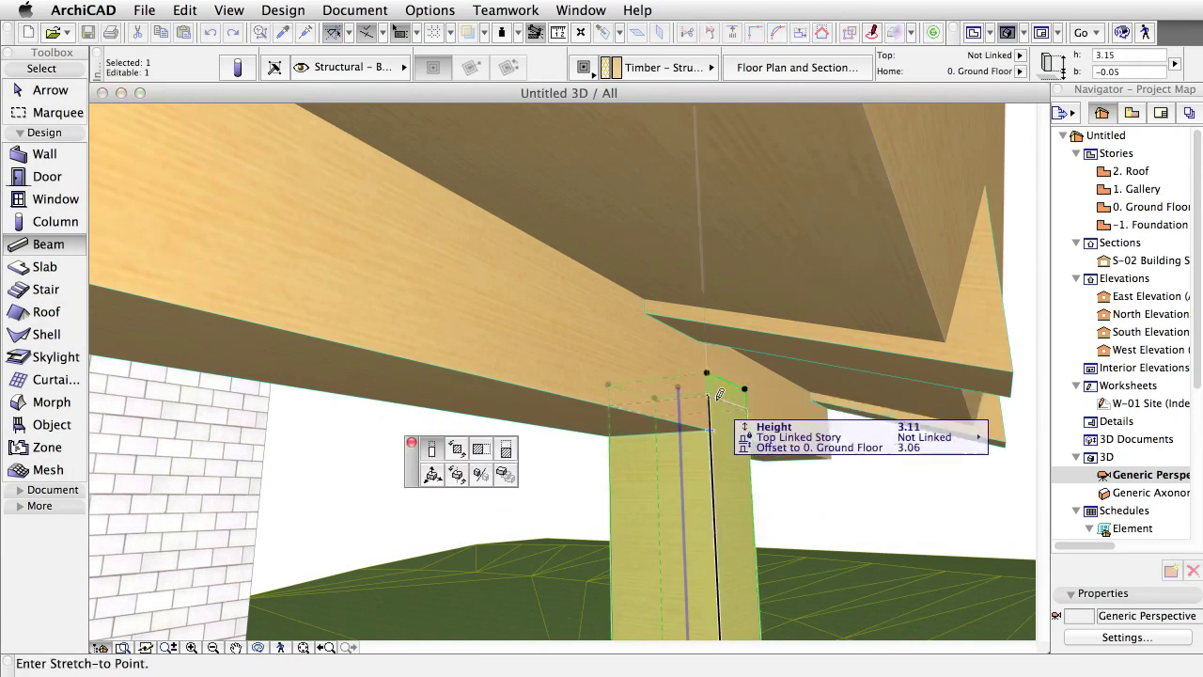
left_click(833, 464)
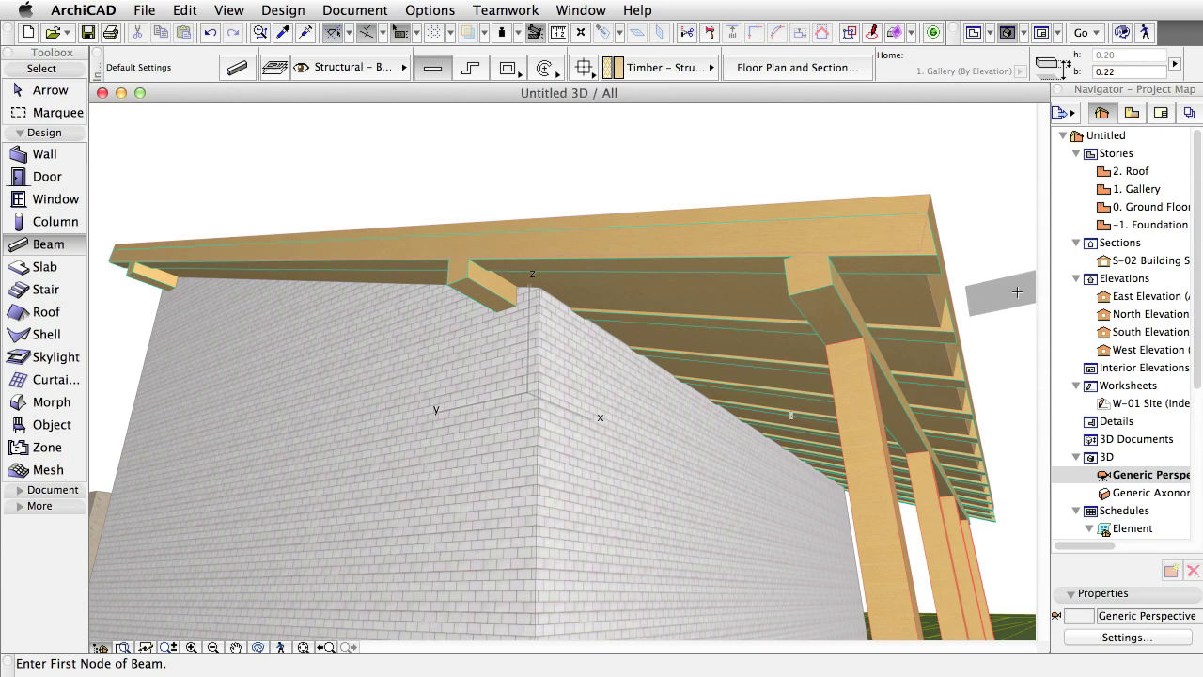
Step: Uncheck Beam in Filter and Cut Elements in 3D, then zoom in on the wall notch
left_click(235, 13)
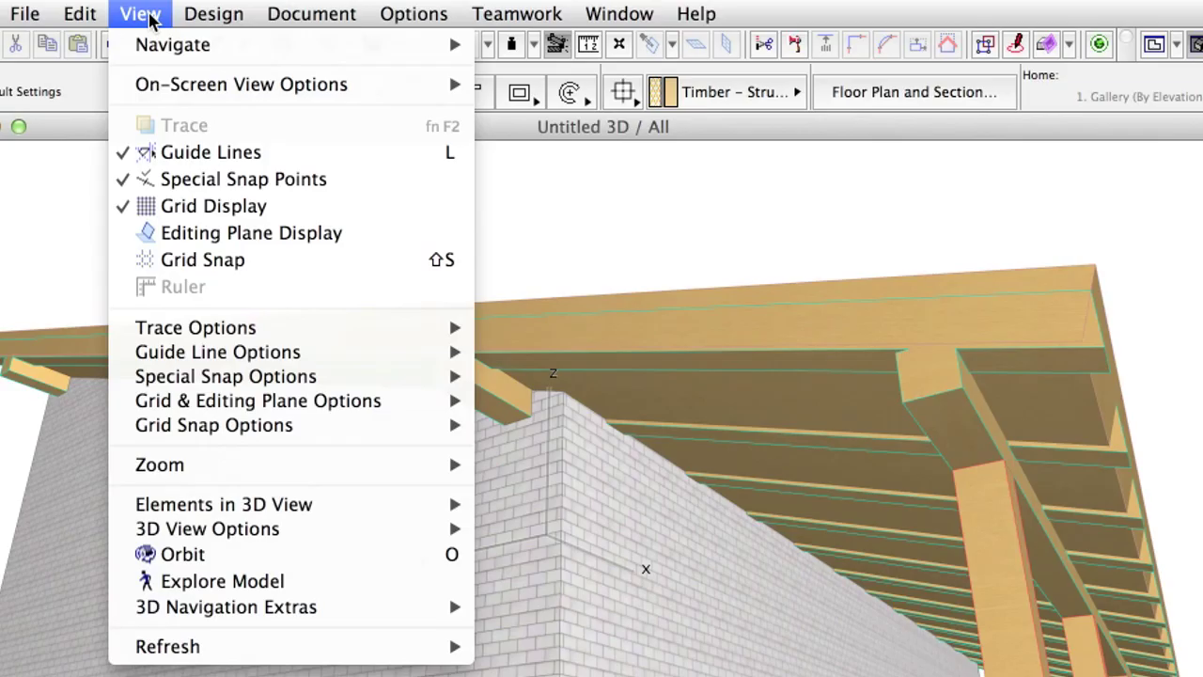
mouse_move(336, 518)
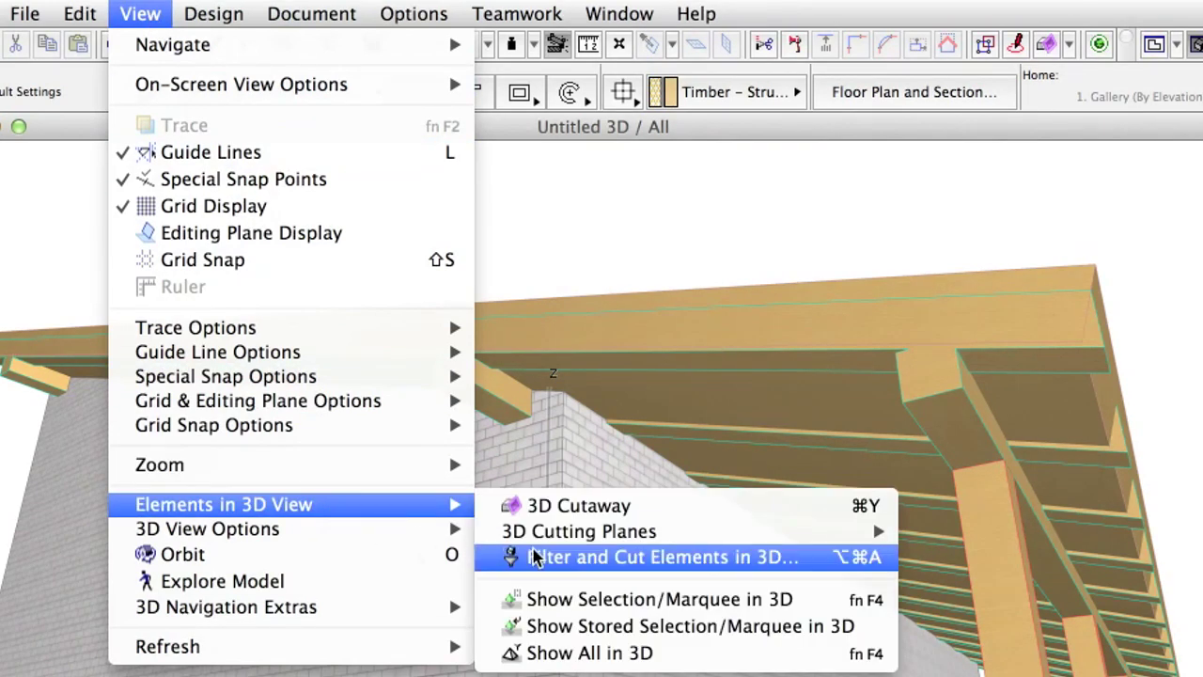
left_click(822, 564)
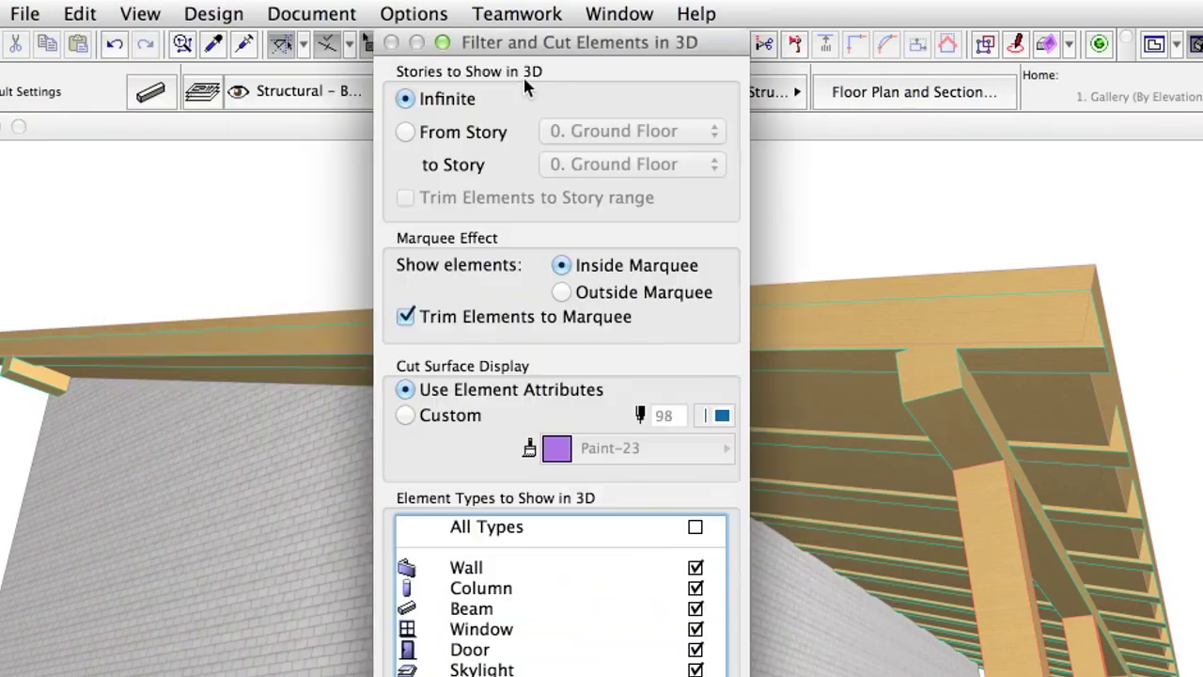
left_click(695, 609)
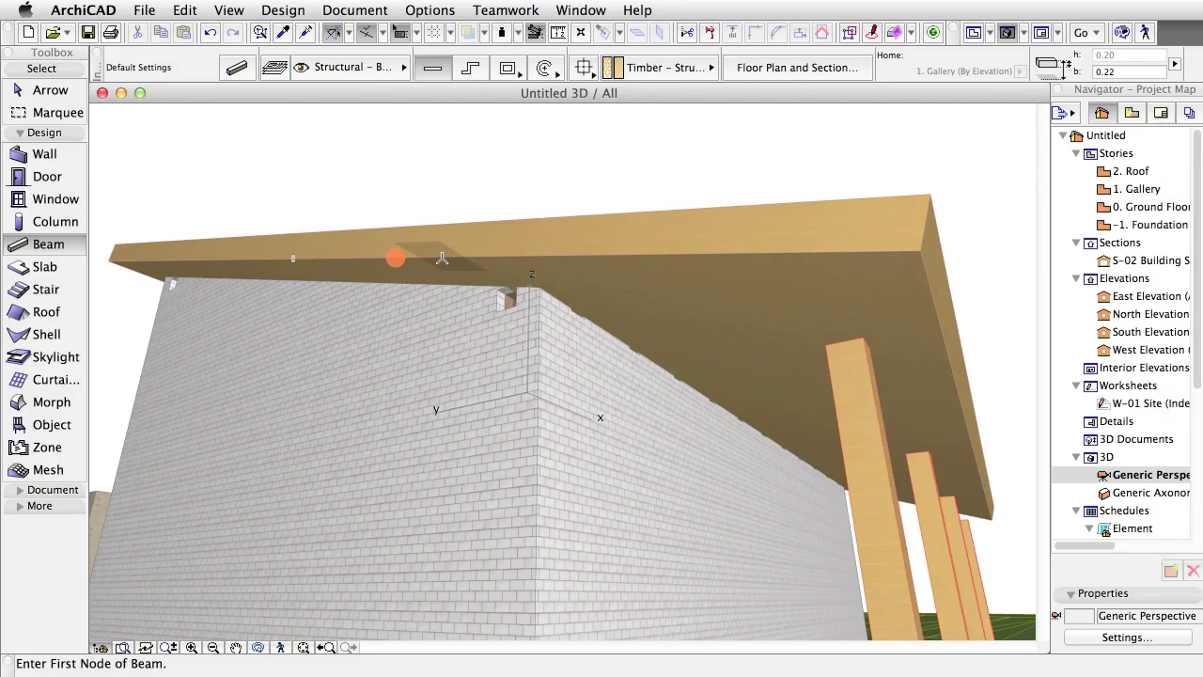
scroll(441, 258, "up", 10)
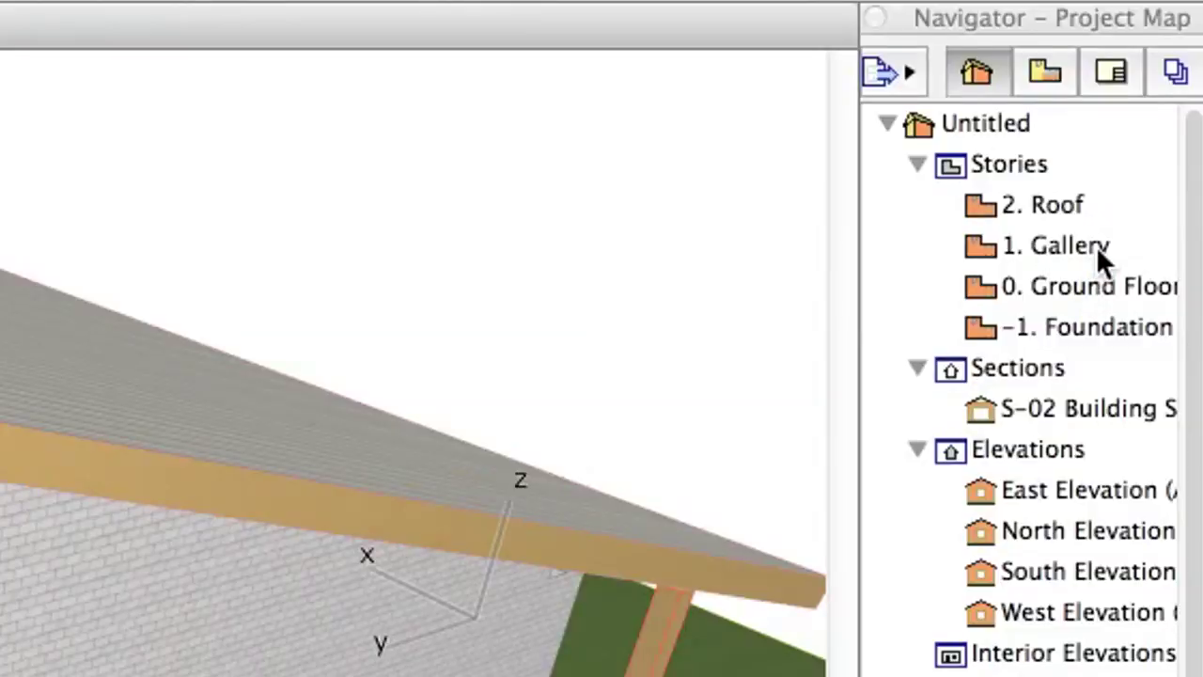
Step: Open the 1. Gallery floor plan and pick the Slab tool
double_click(1096, 245)
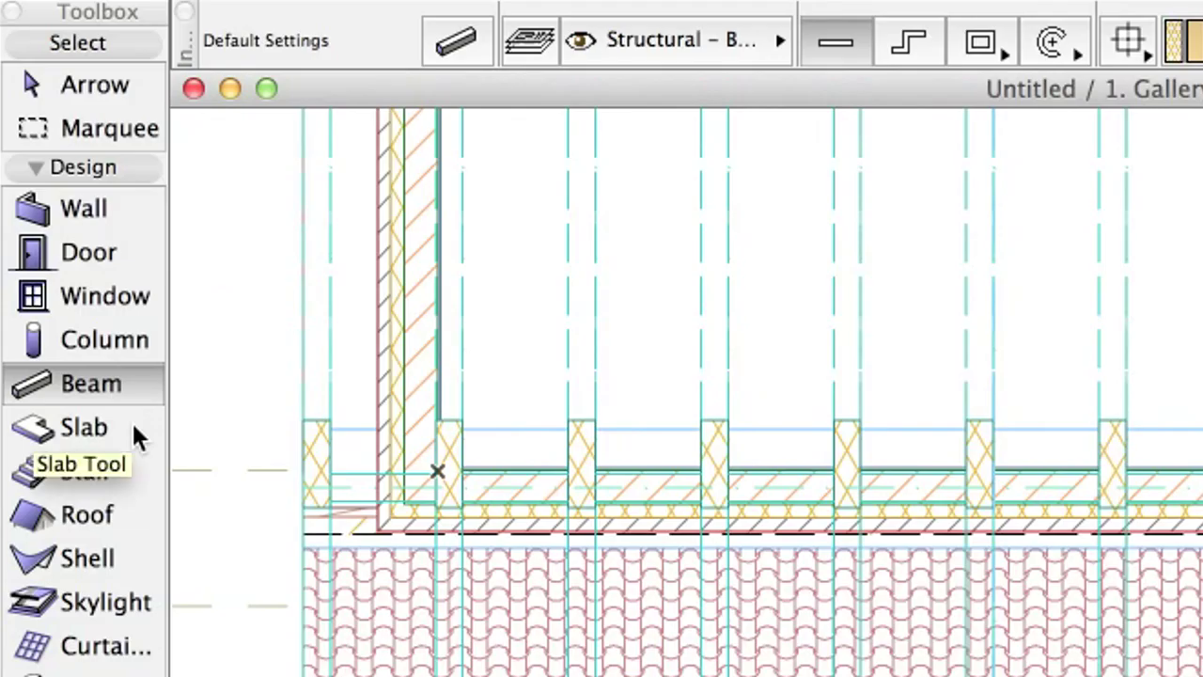
left_click(134, 428)
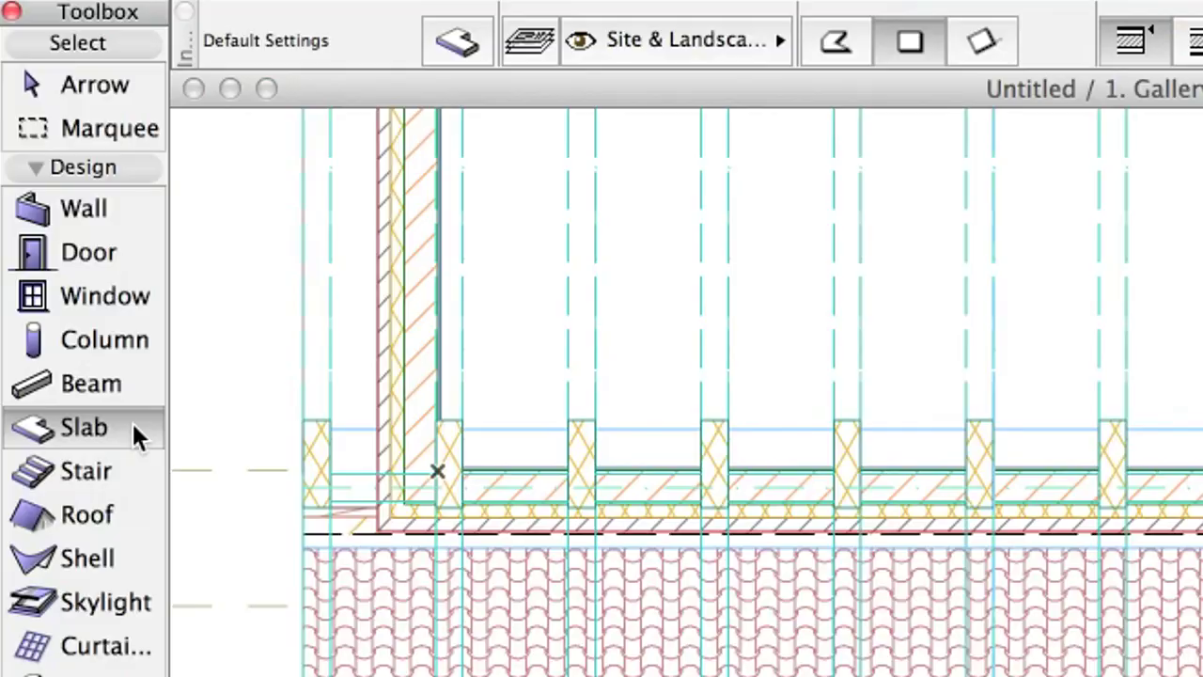
Step: Set slab defaults to 0.00 offset on 1. Gallery with the flat roof composite, 0.38 thick
double_click(132, 427)
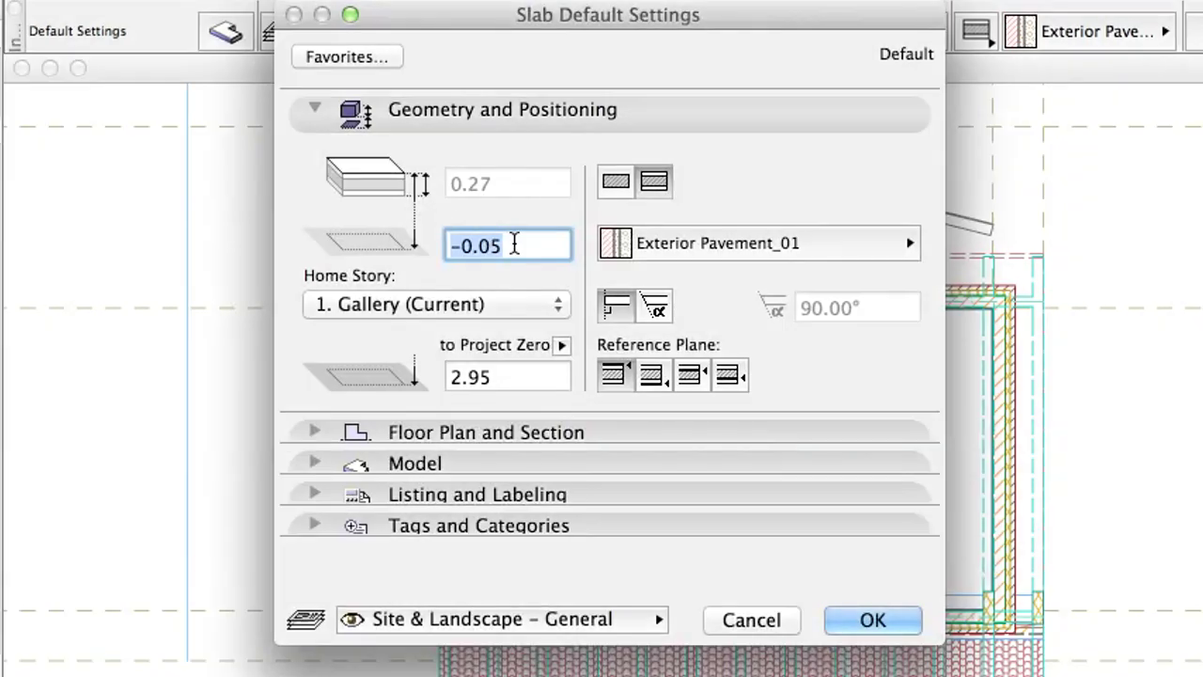
type("0")
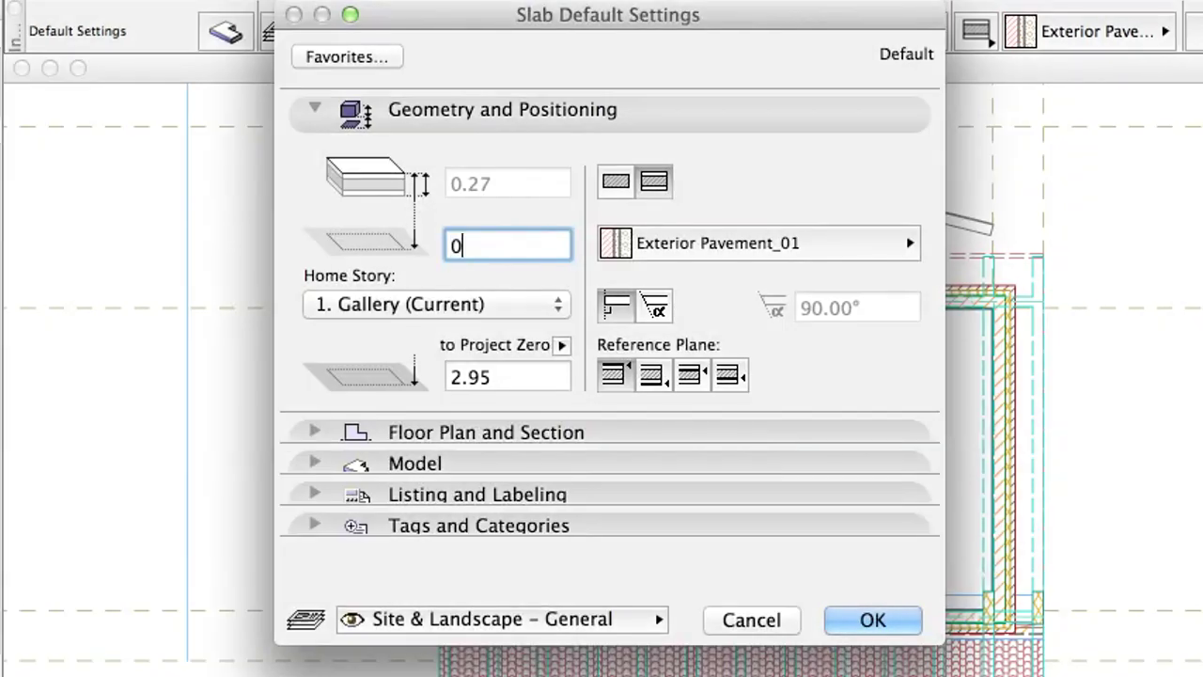
left_click(508, 249)
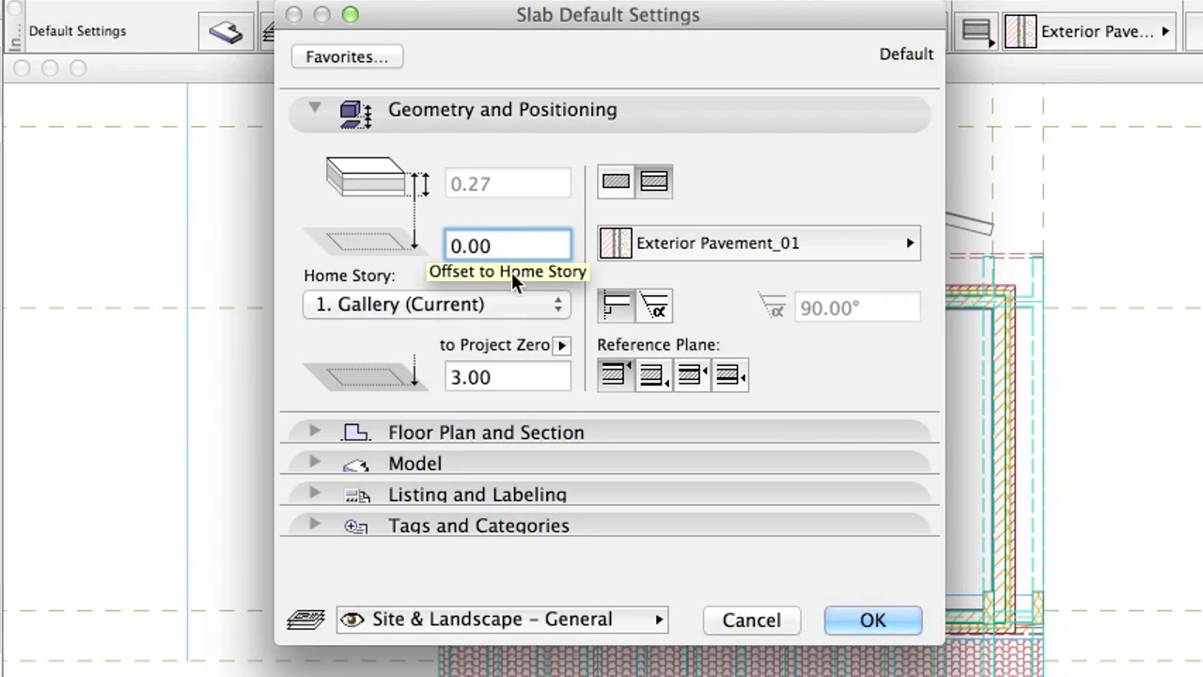
left_click(522, 305)
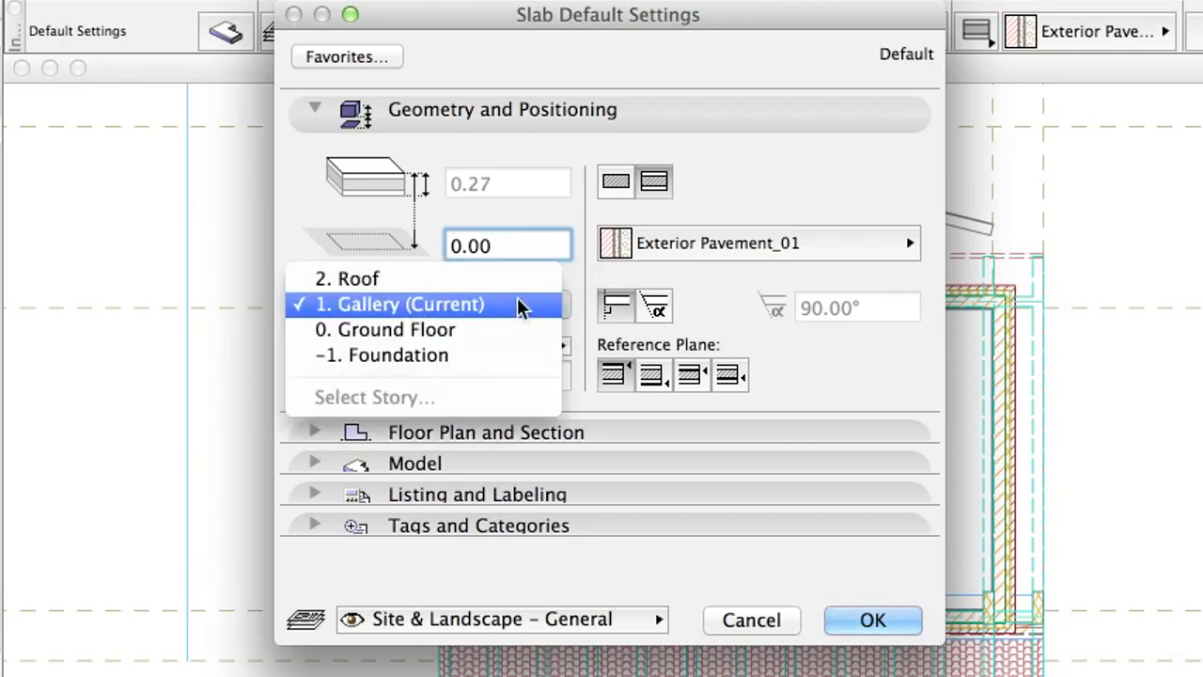
left_click(522, 306)
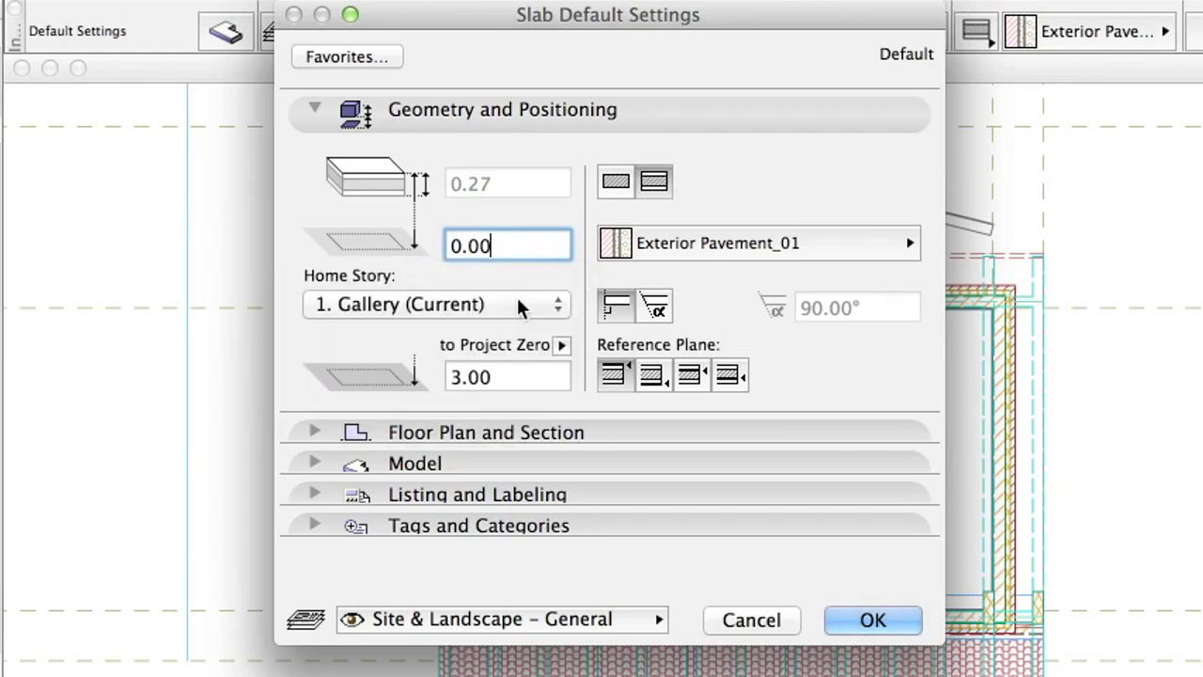
left_click(682, 252)
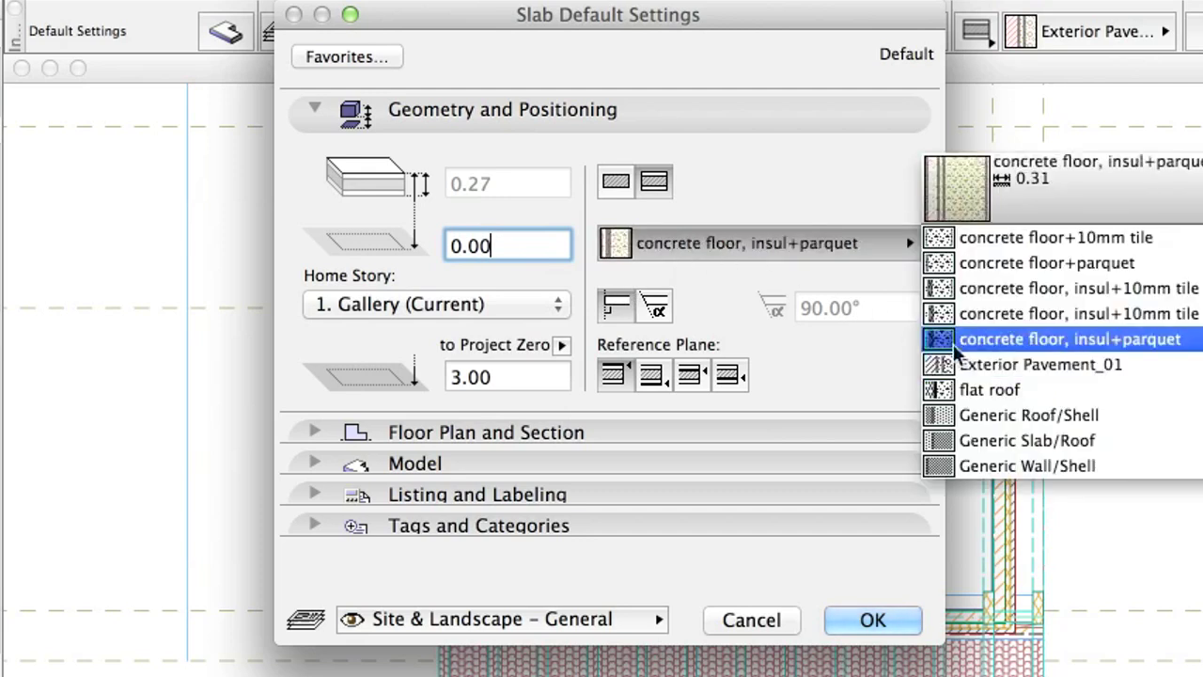
left_click(1092, 397)
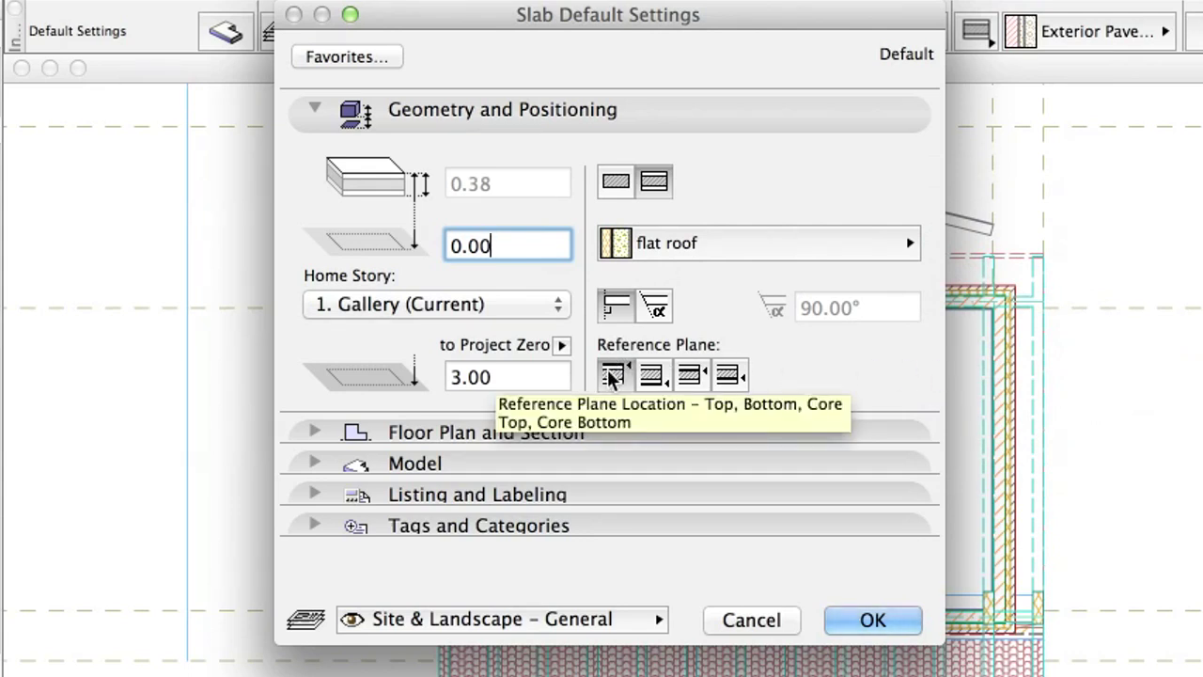
Step: Override slab surfaces with Tile White 30x30 and Brick-White and use the Structural - Bearing layer
left_click(526, 117)
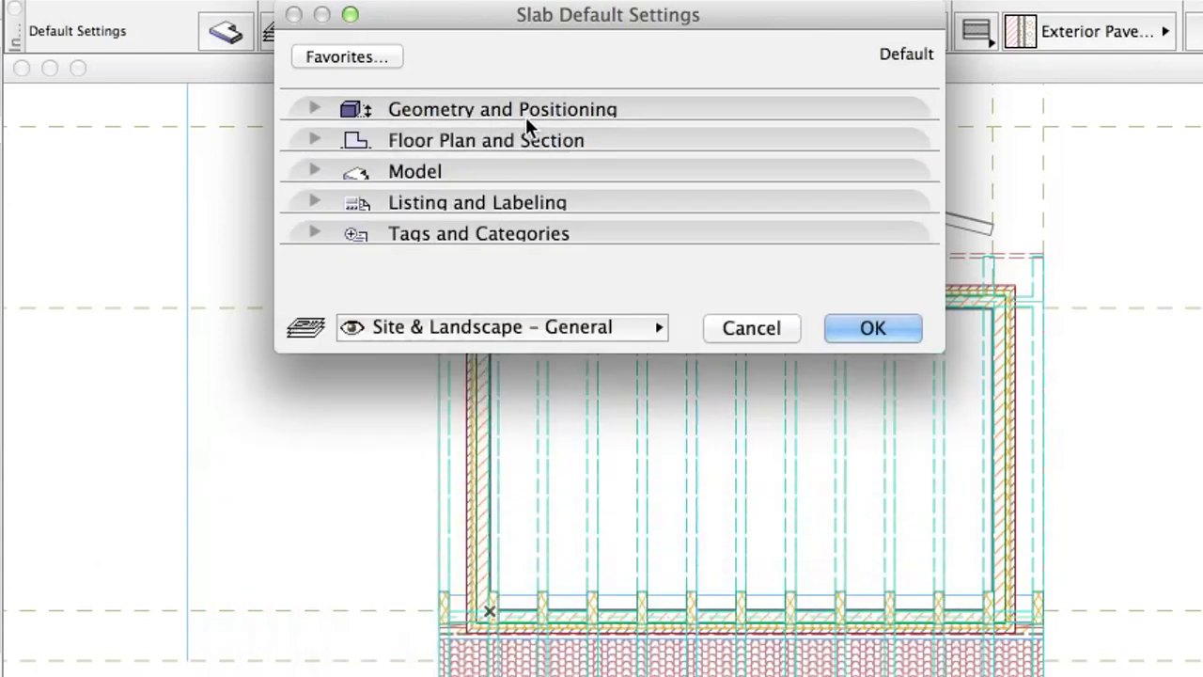
left_click(515, 167)
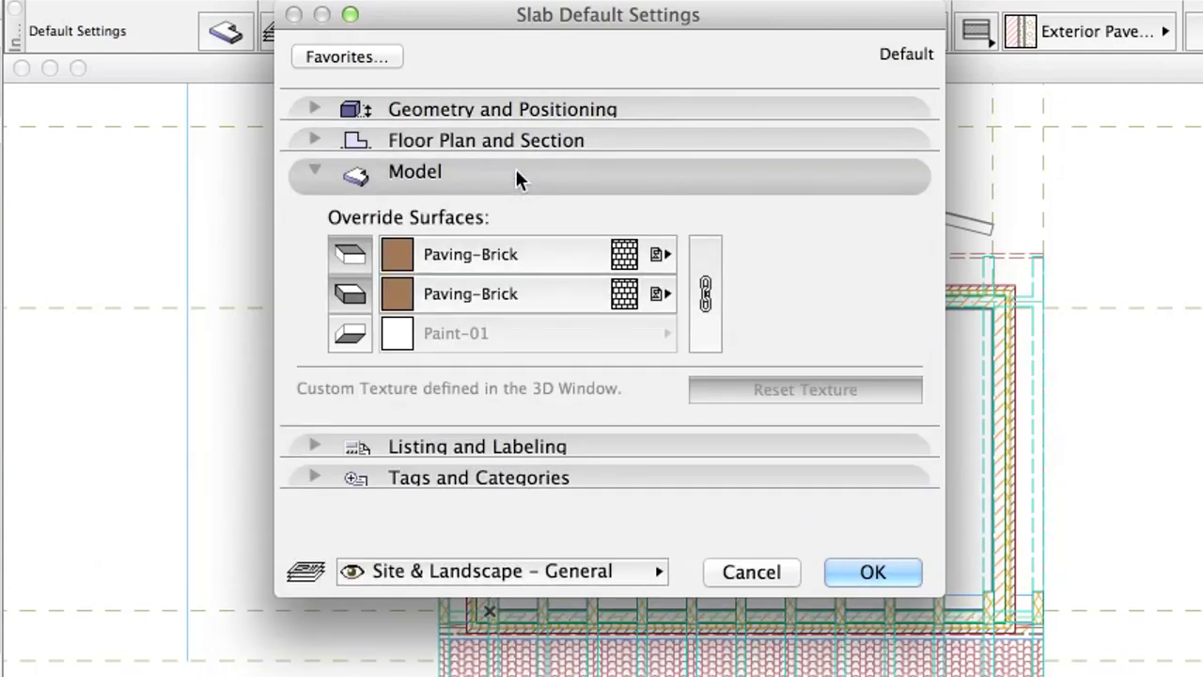
left_click(471, 258)
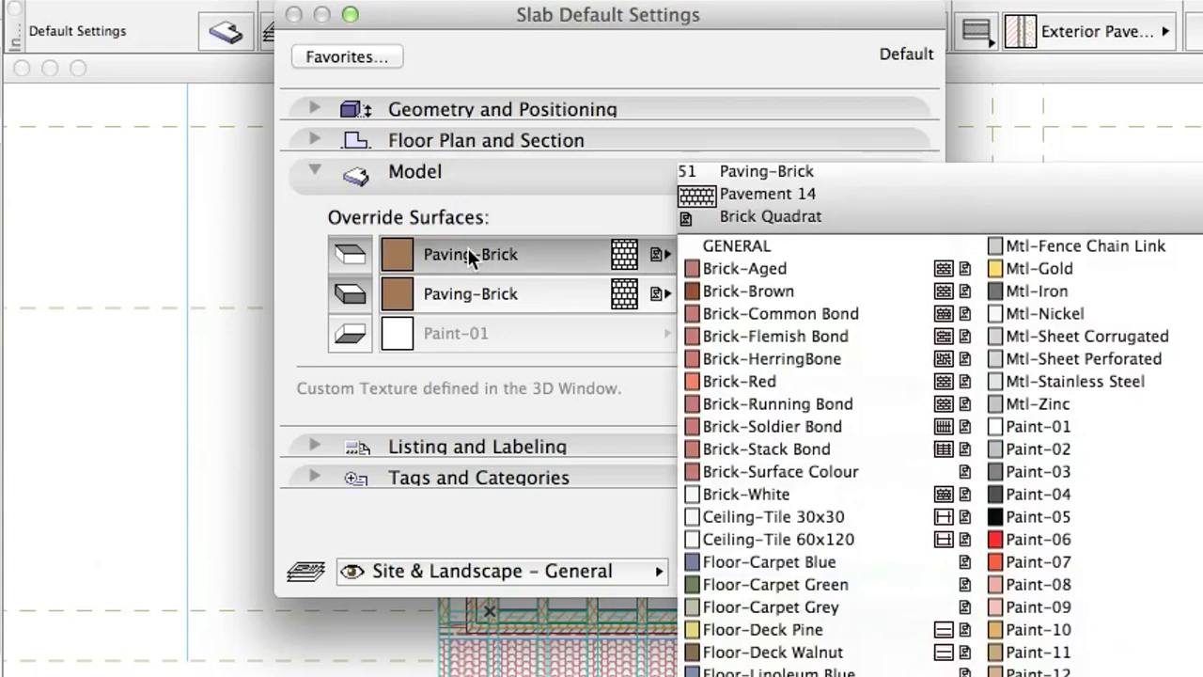
key("Return")
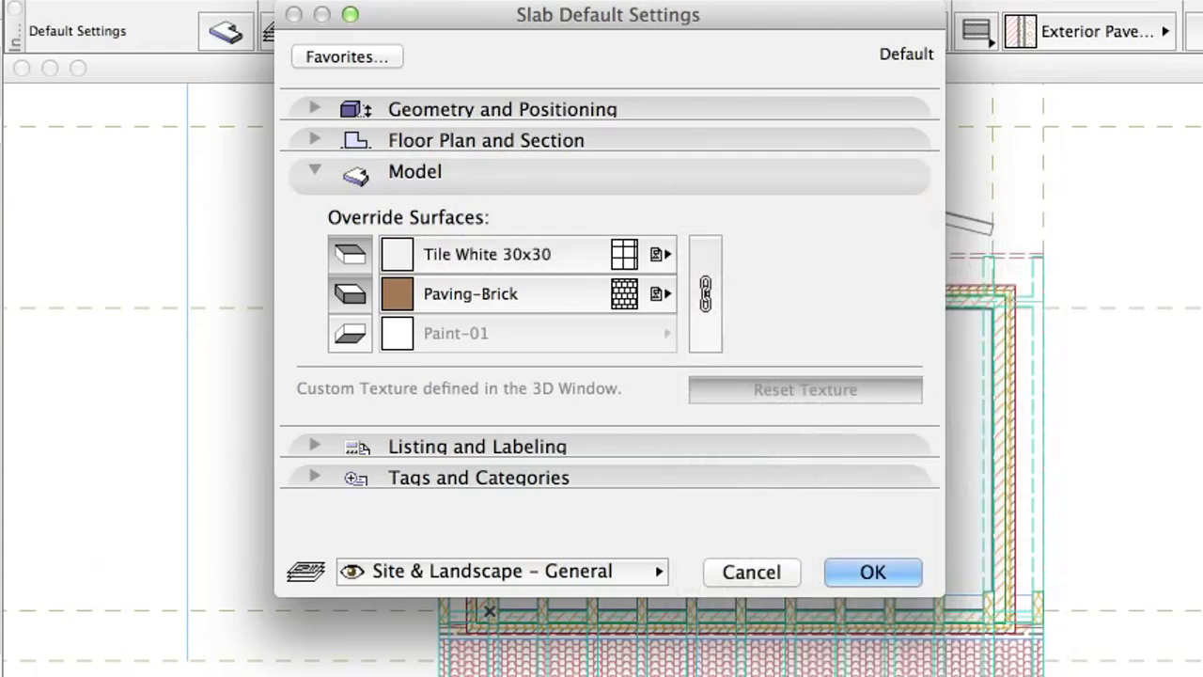
left_click(510, 295)
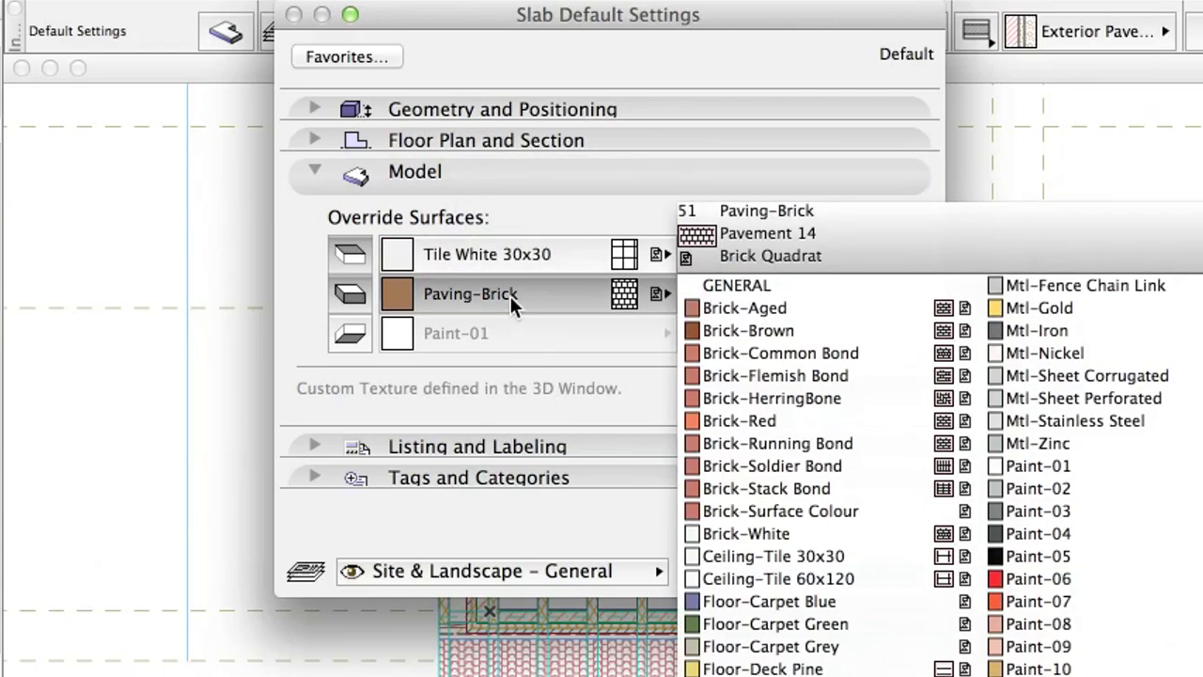
left_click(796, 534)
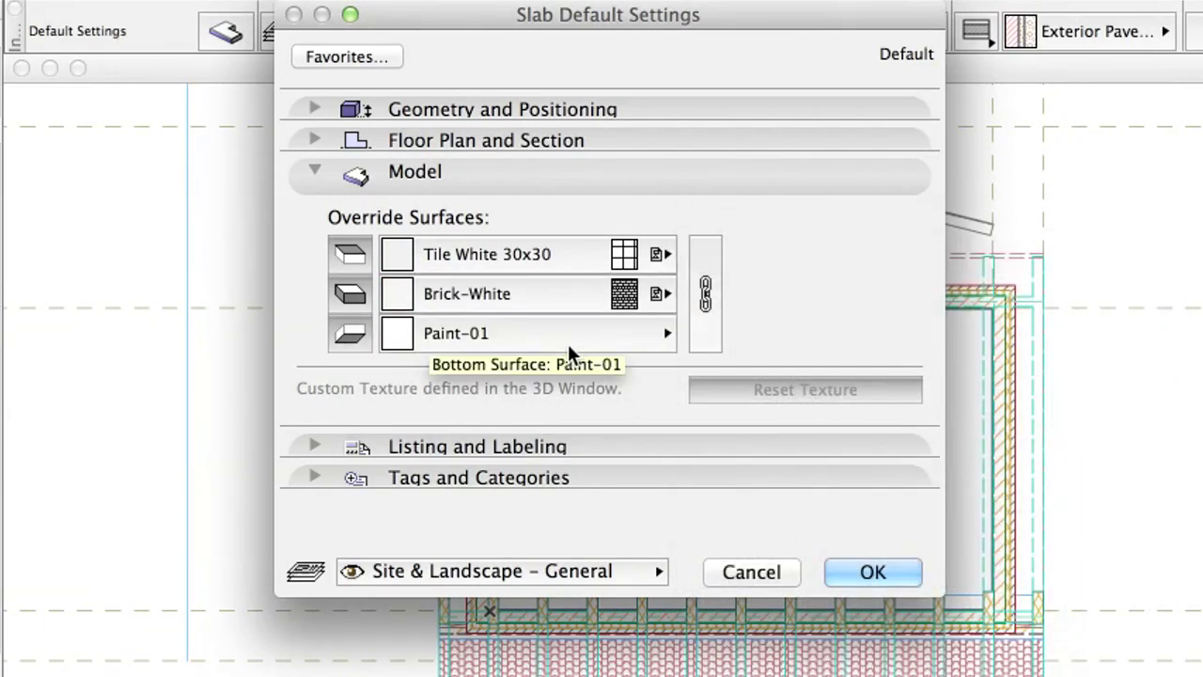
left_click(579, 572)
left_click(572, 620)
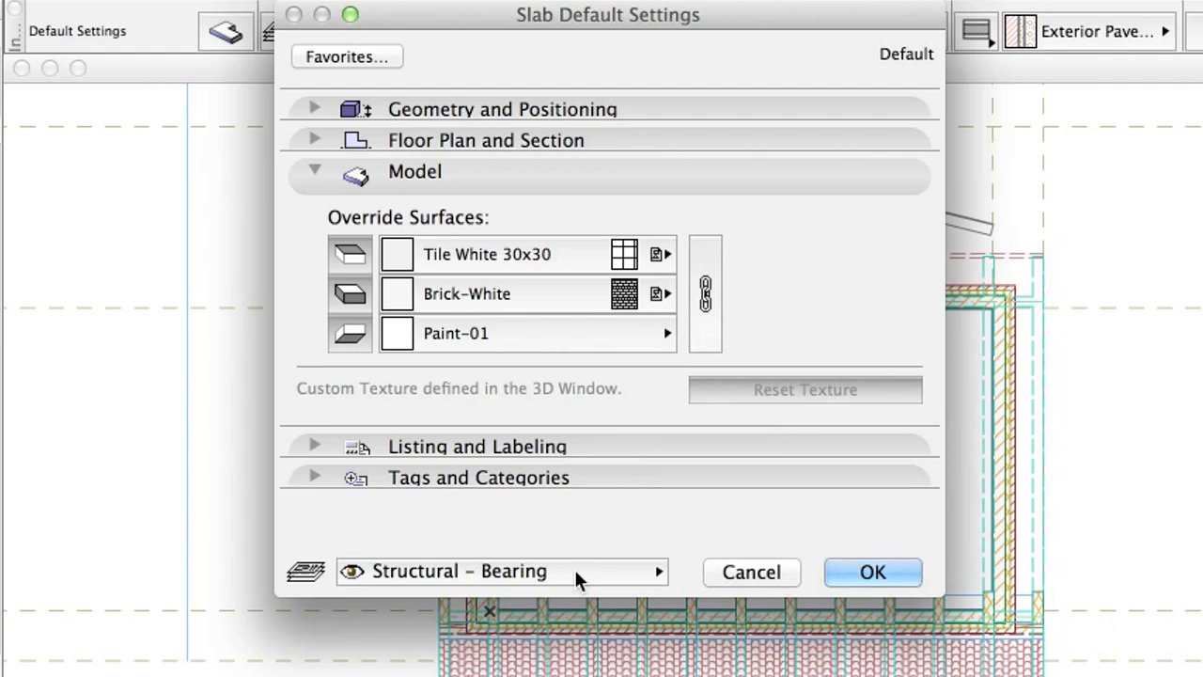
Step: Set the slab's Structural Function to Load-Bearing Element and its classification to Slab
left_click(316, 171)
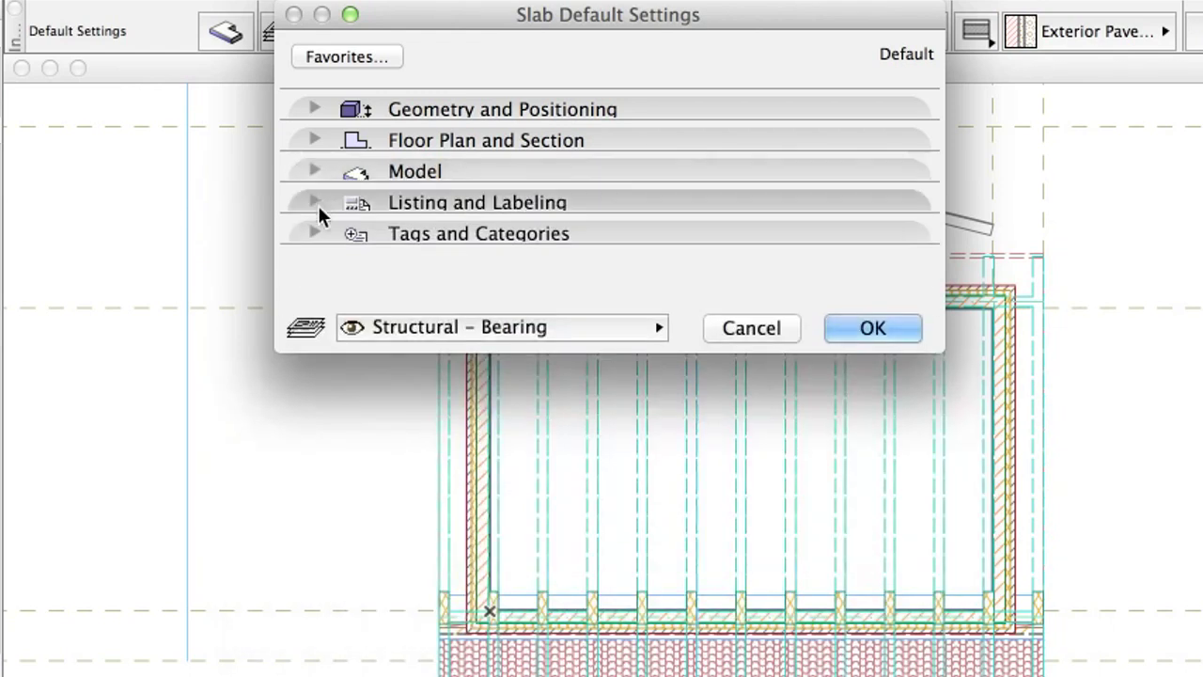
left_click(314, 232)
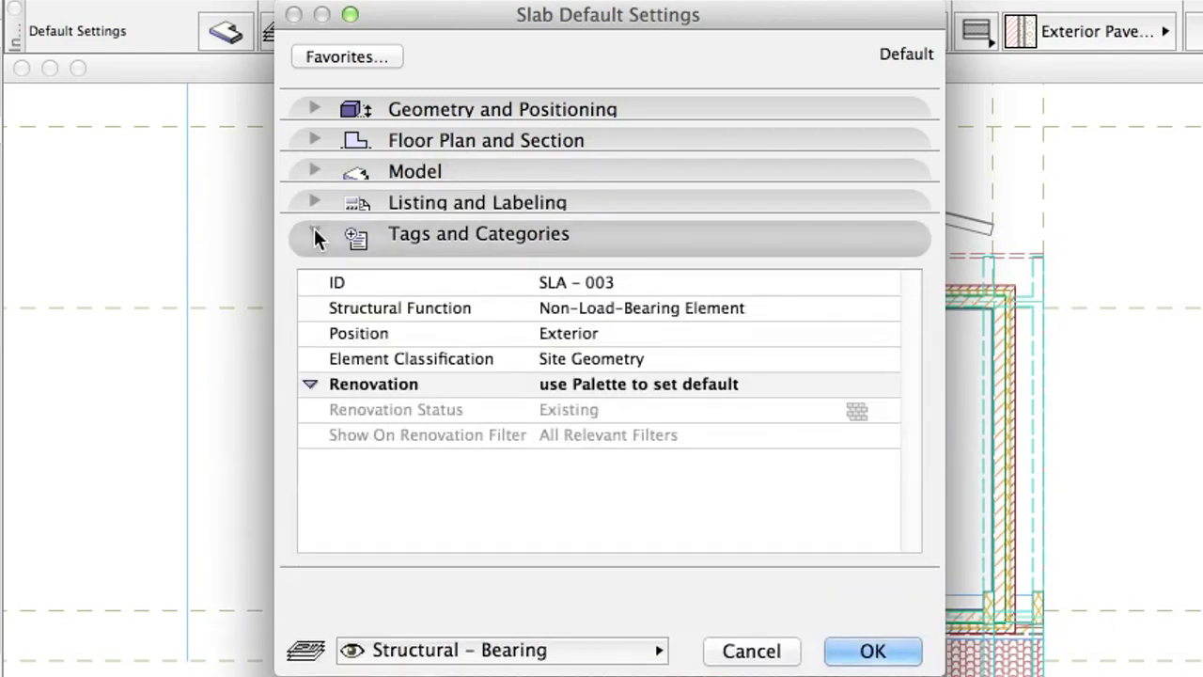
left_click(738, 309)
left_click(881, 308)
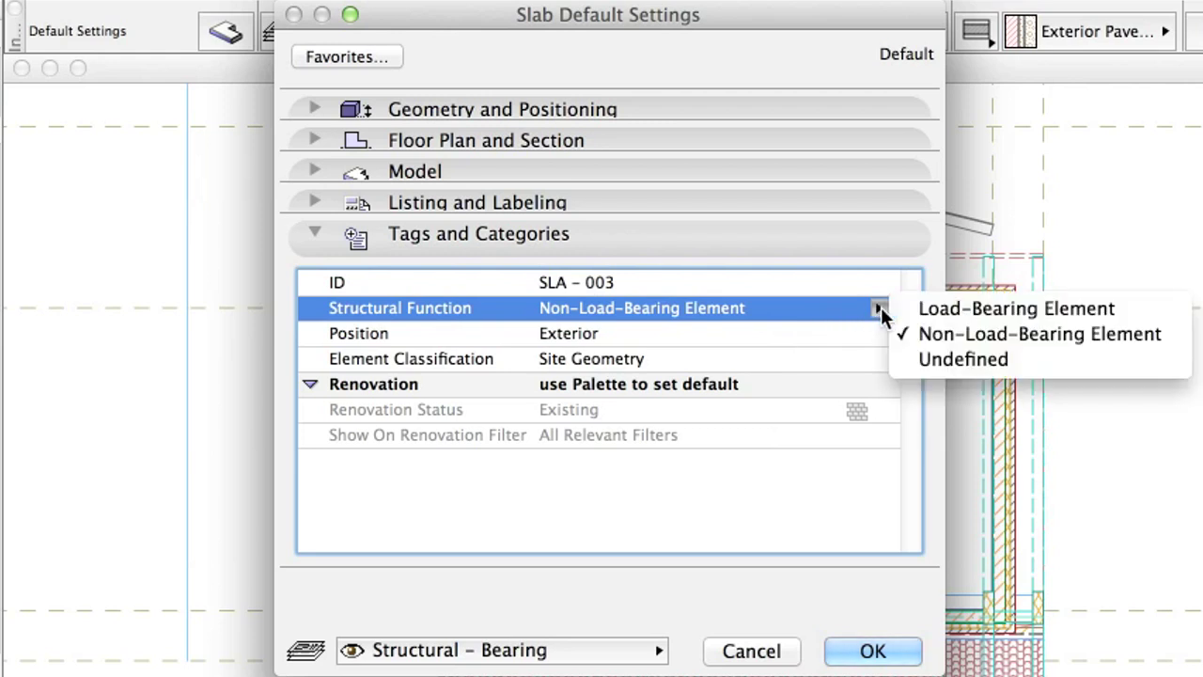
left_click(919, 309)
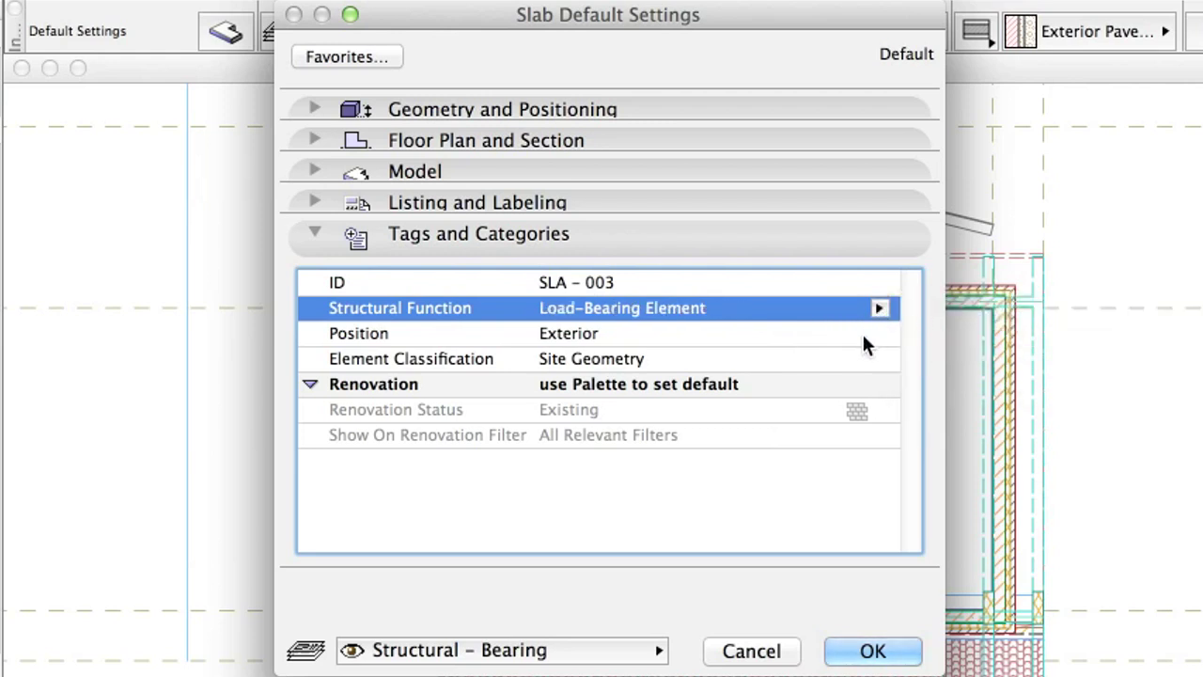
left_click(845, 357)
left_click(879, 359)
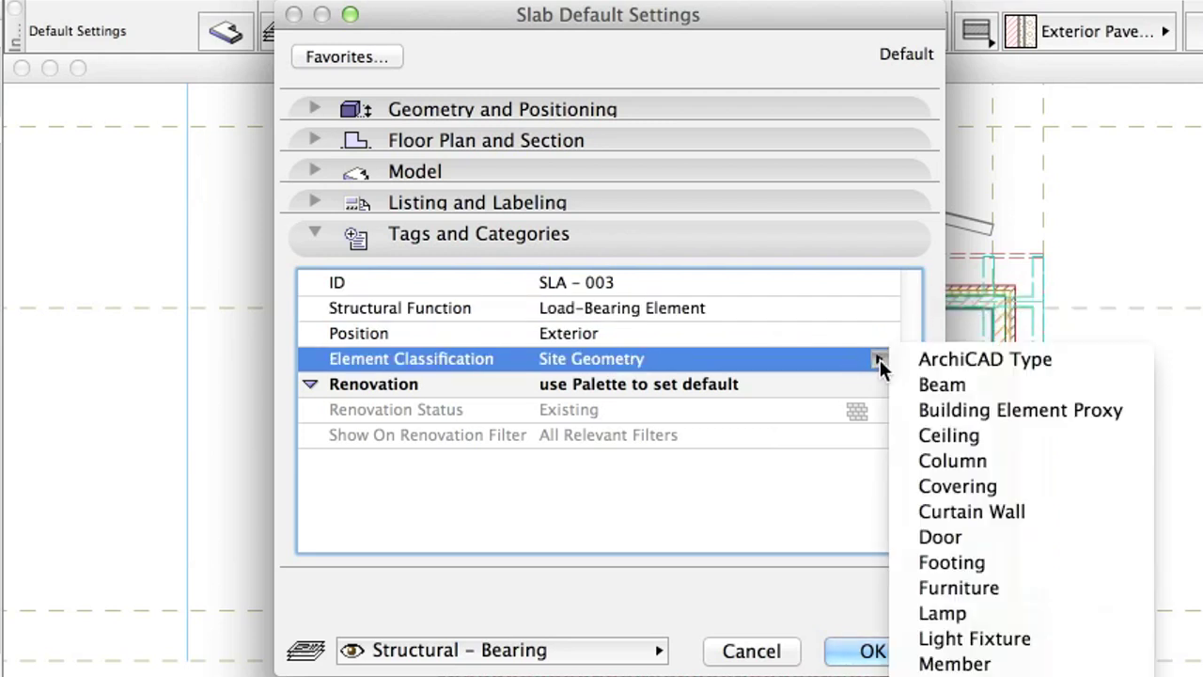
type("slab")
key("Return")
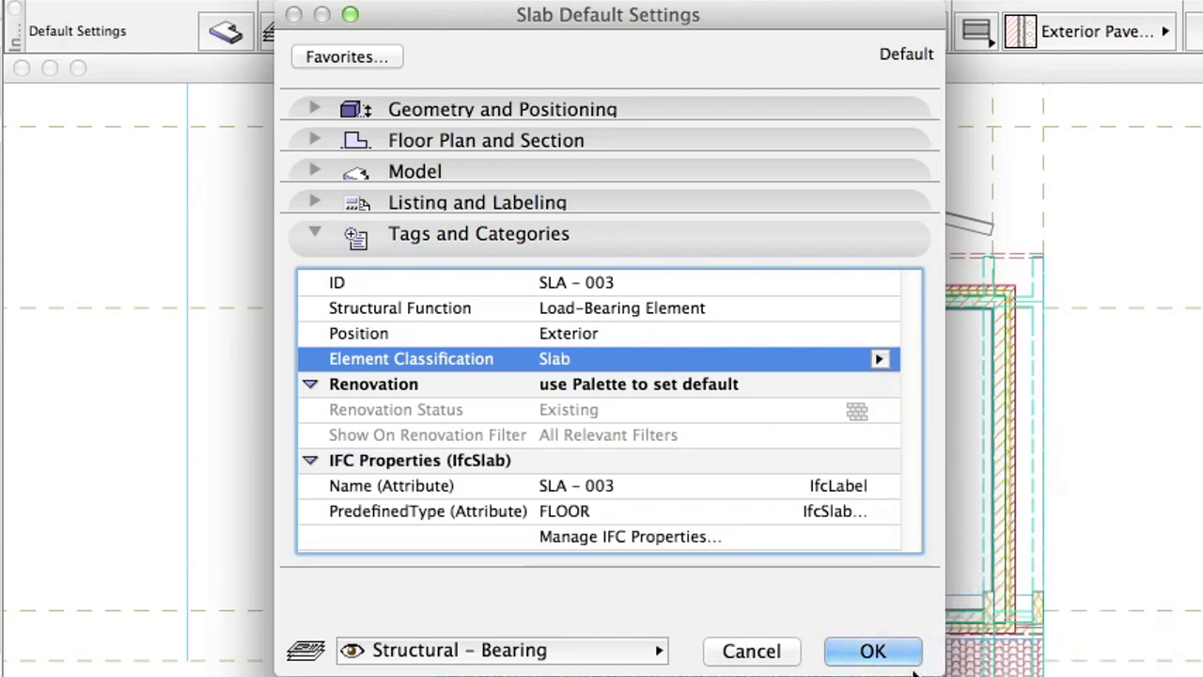
left_click(687, 242)
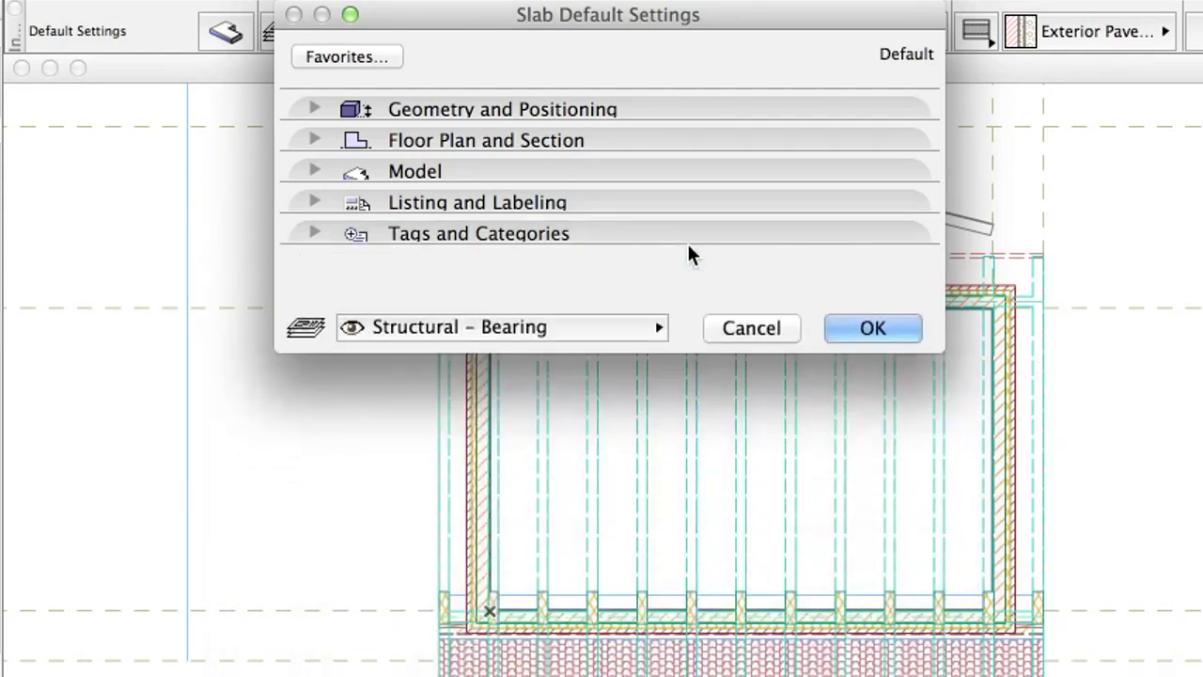
Step: Accept the slab defaults, choose the Polygonal geometry method and toggle the 3D cutaway
left_click(878, 325)
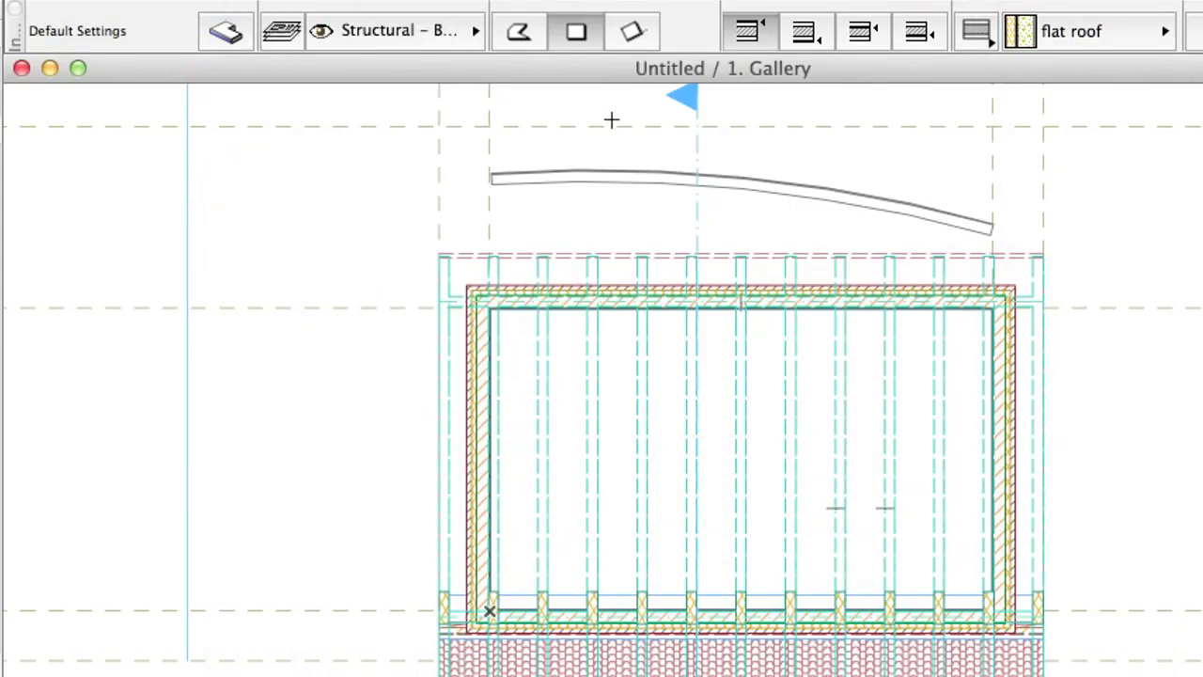
left_click(519, 35)
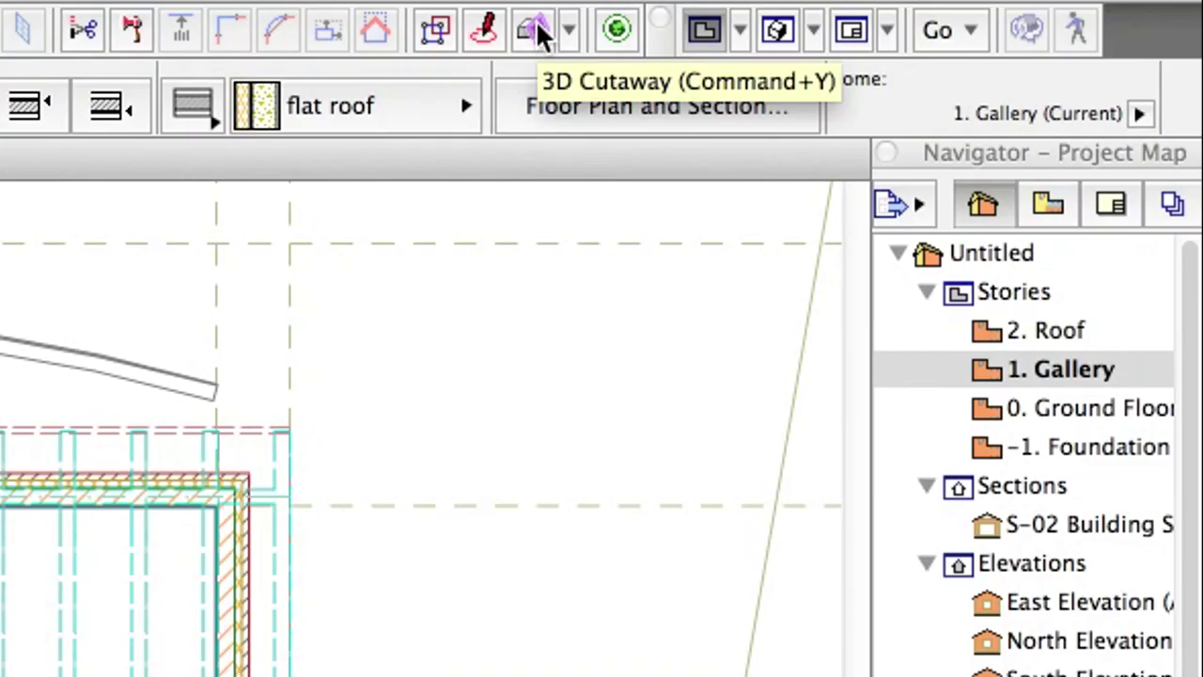
left_click(537, 31)
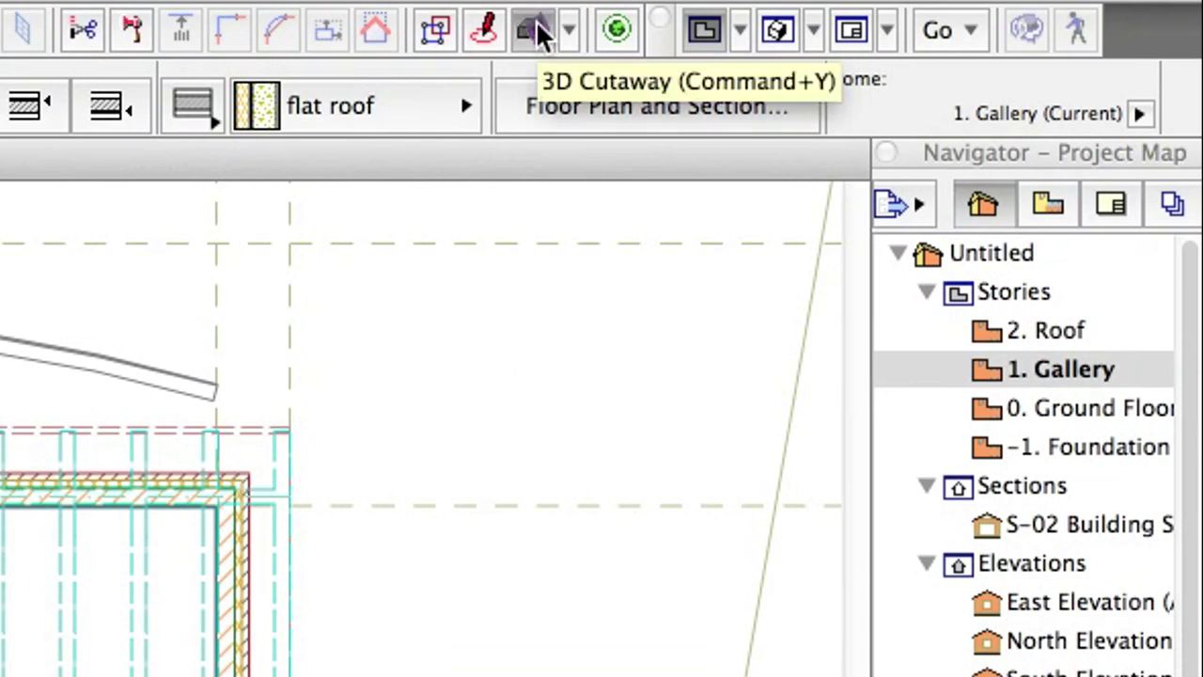
Step: Drag the cutting plane to the 1 Gallery line in S-02 Building Section, then return to 3D
double_click(1067, 527)
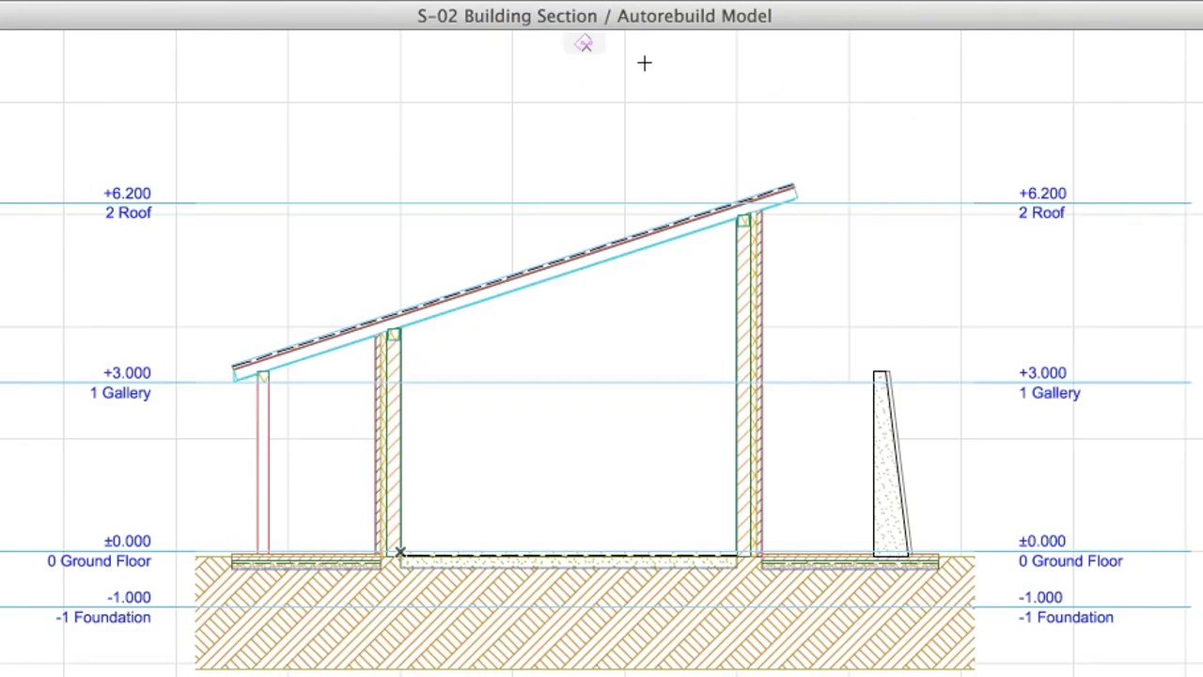
left_click_drag(583, 44, 819, 382)
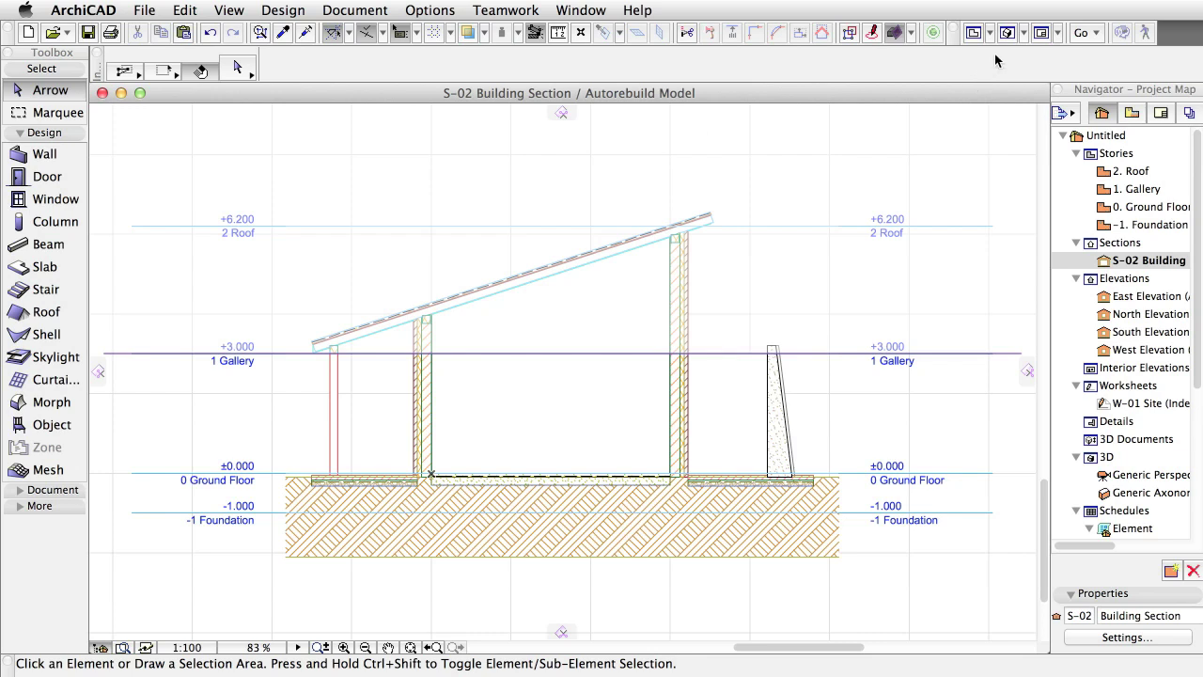
left_click(1006, 33)
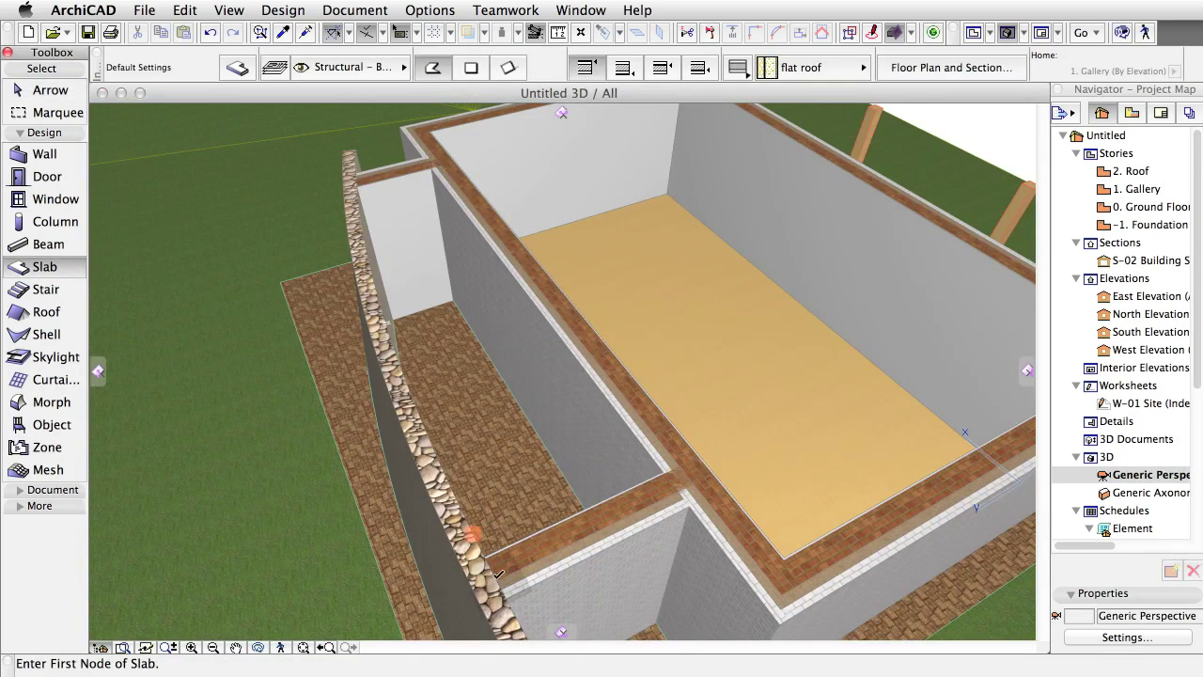
Step: Trace the slab corners along the wall tops between the stone and side walls and close it
left_click(495, 574)
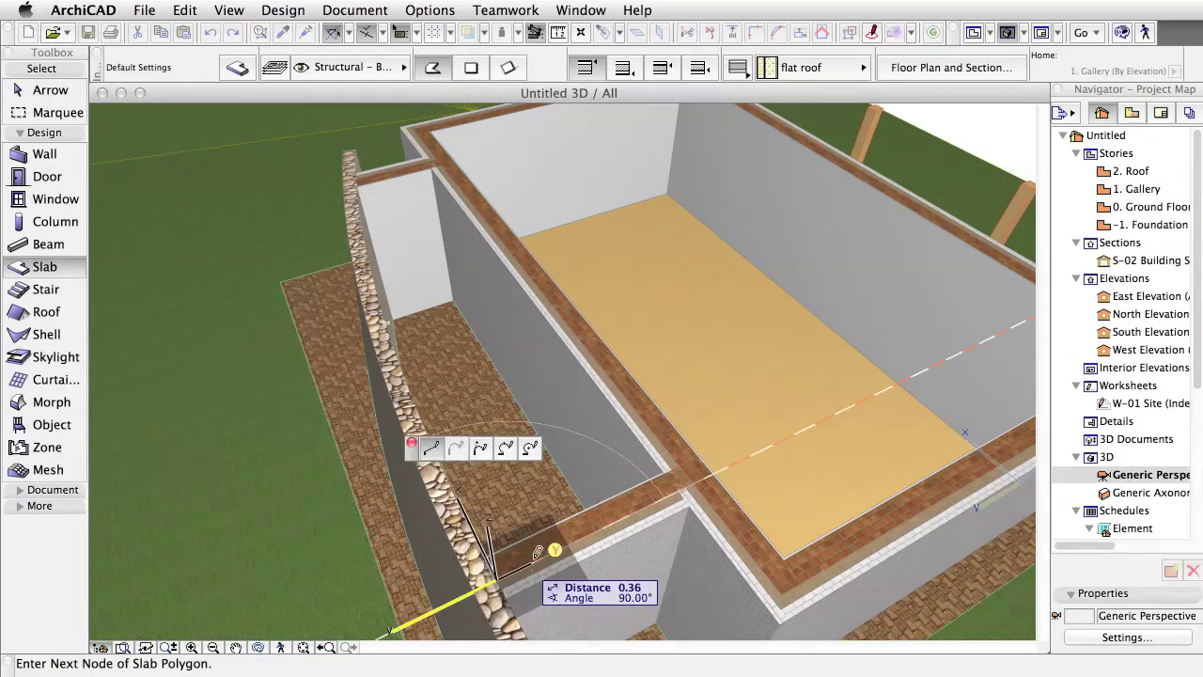
left_click(718, 470)
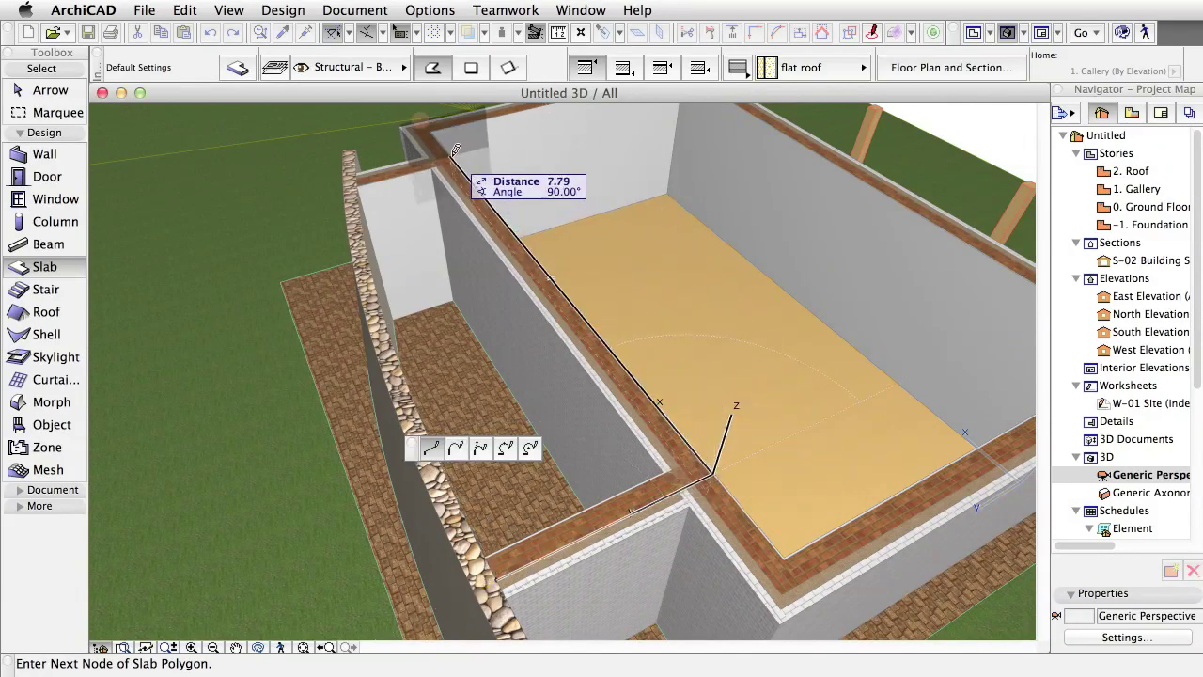
scroll(450, 148, "up", 6)
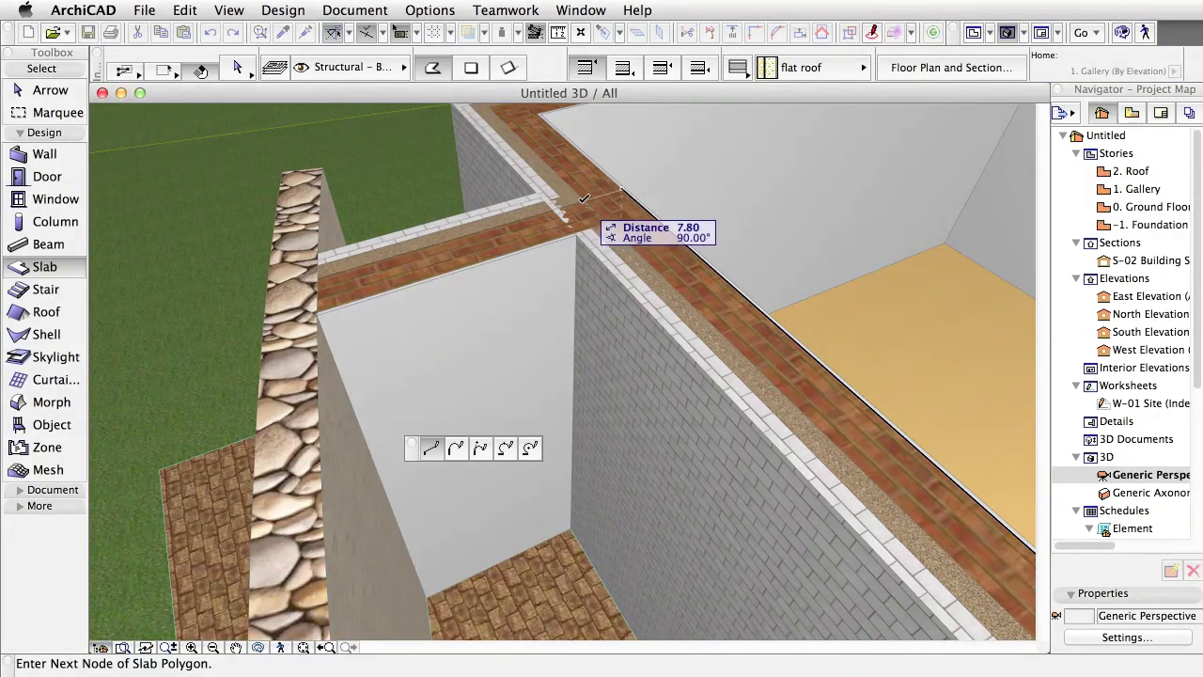
left_click(586, 197)
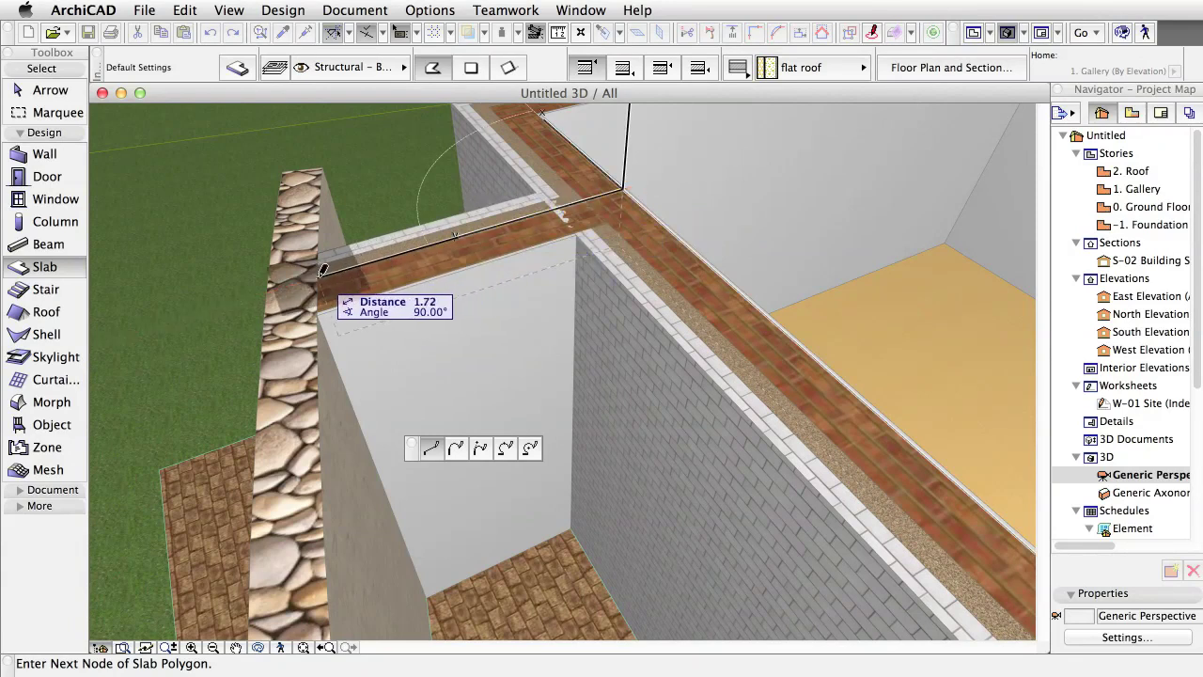
middle_click_drag(322, 271, 429, 384, "shift")
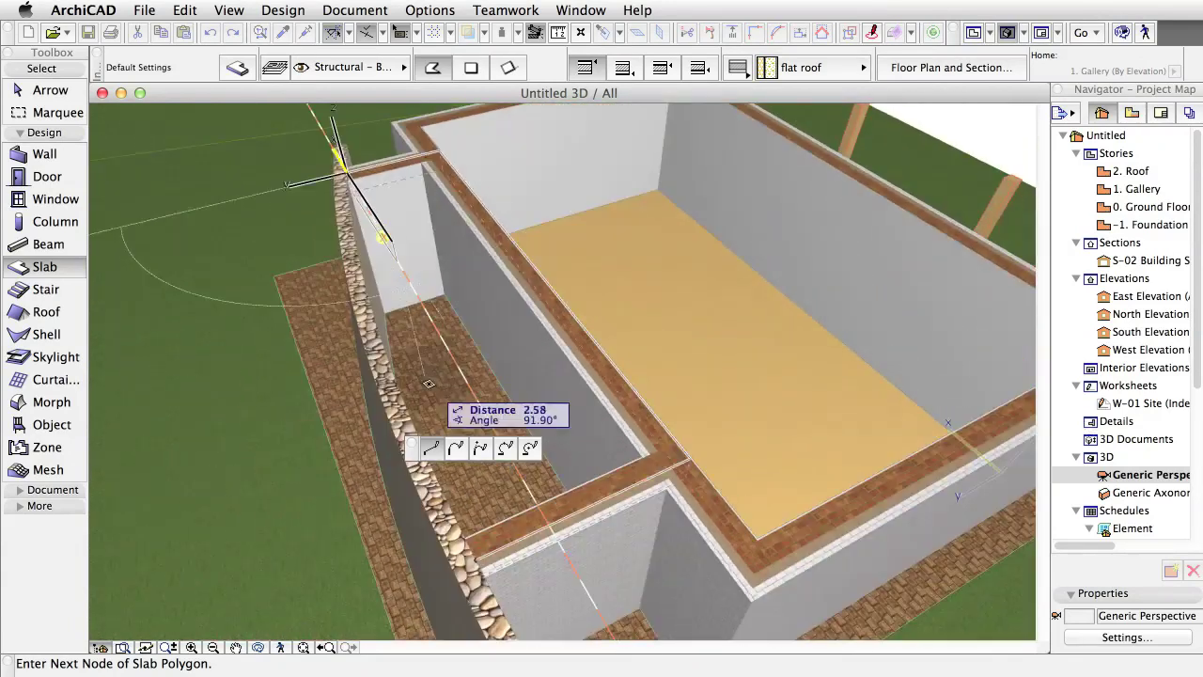
left_click(478, 555)
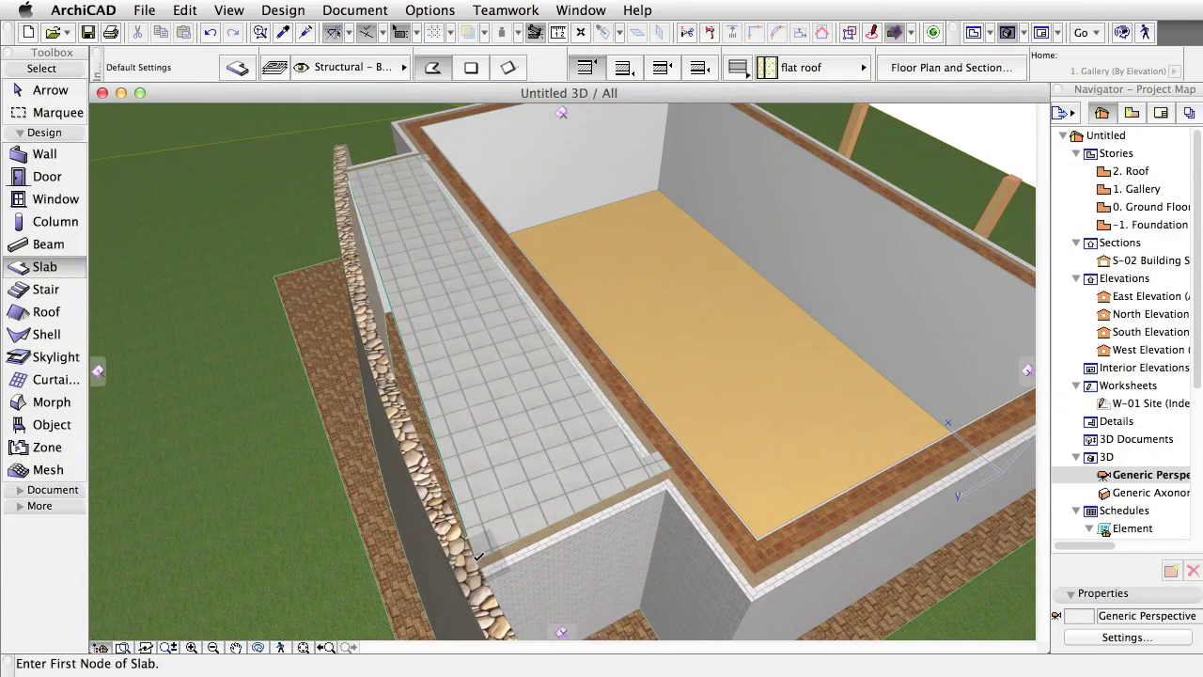
Step: Curve the tiled slab's long edge beside the stone wall with an arc radius of about 30.02
left_click(422, 402, "shift")
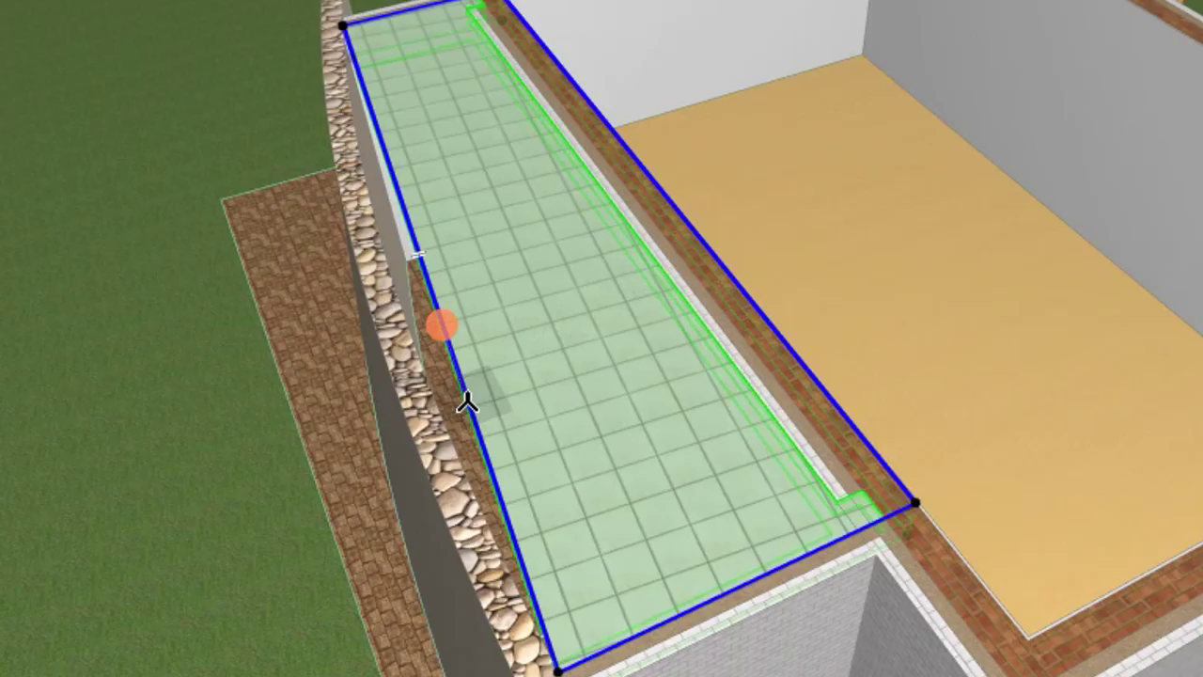
left_click(466, 402)
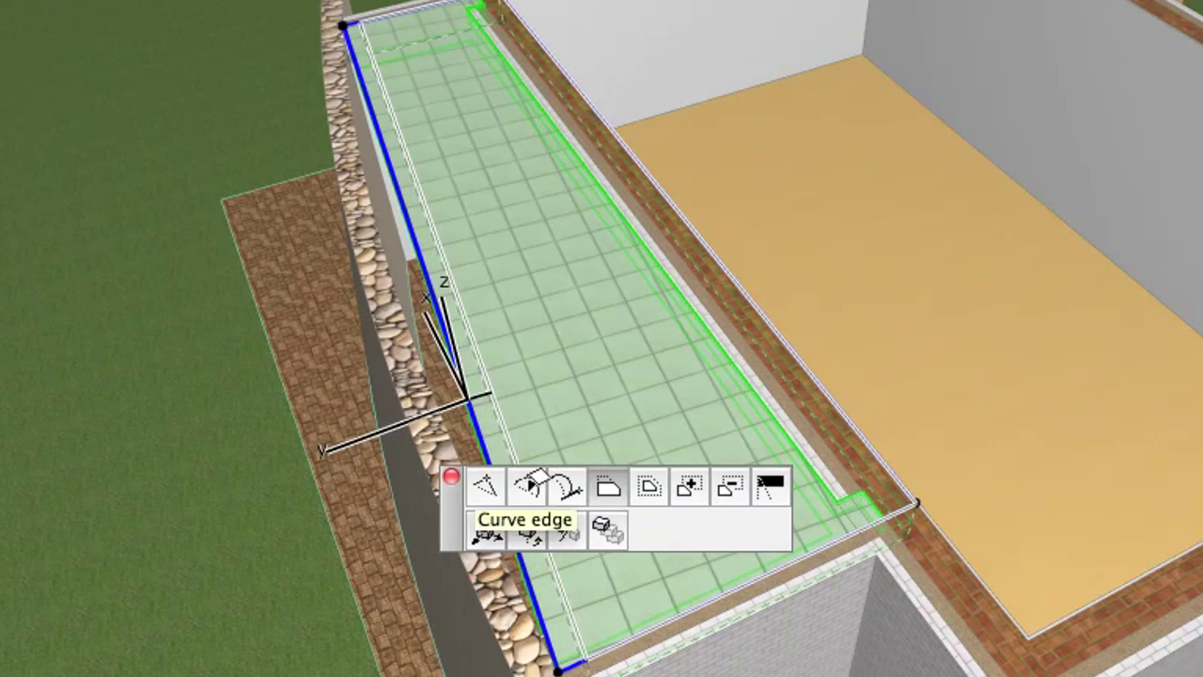
left_click(529, 485)
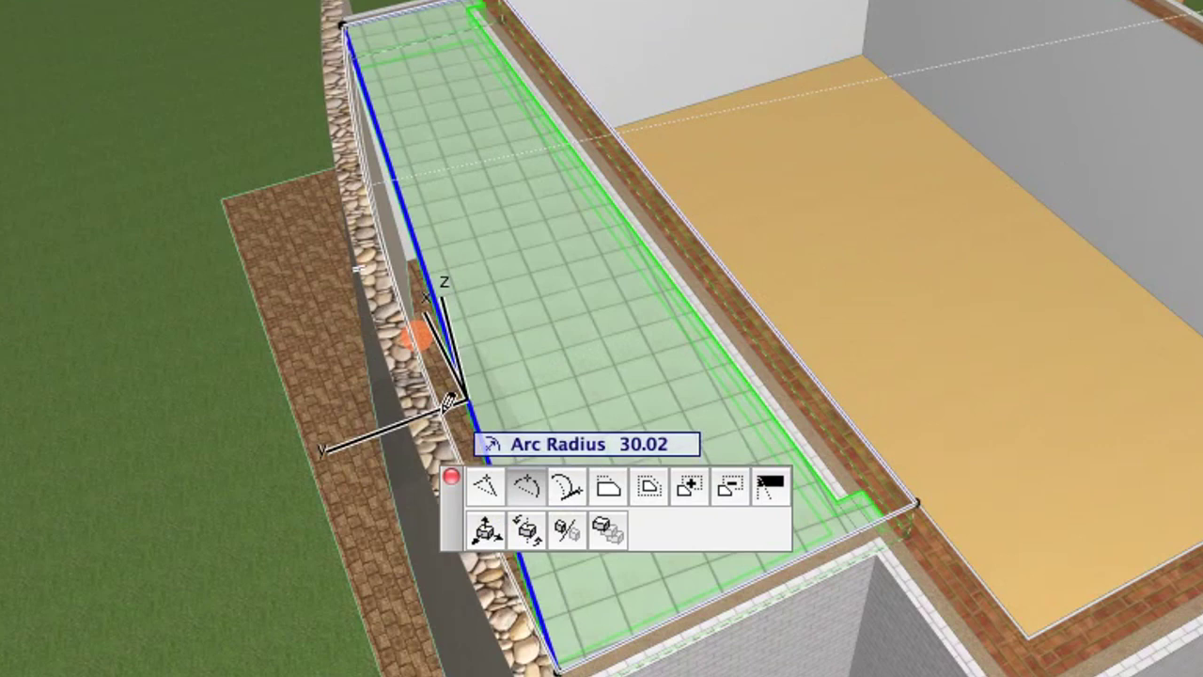
left_click(444, 412)
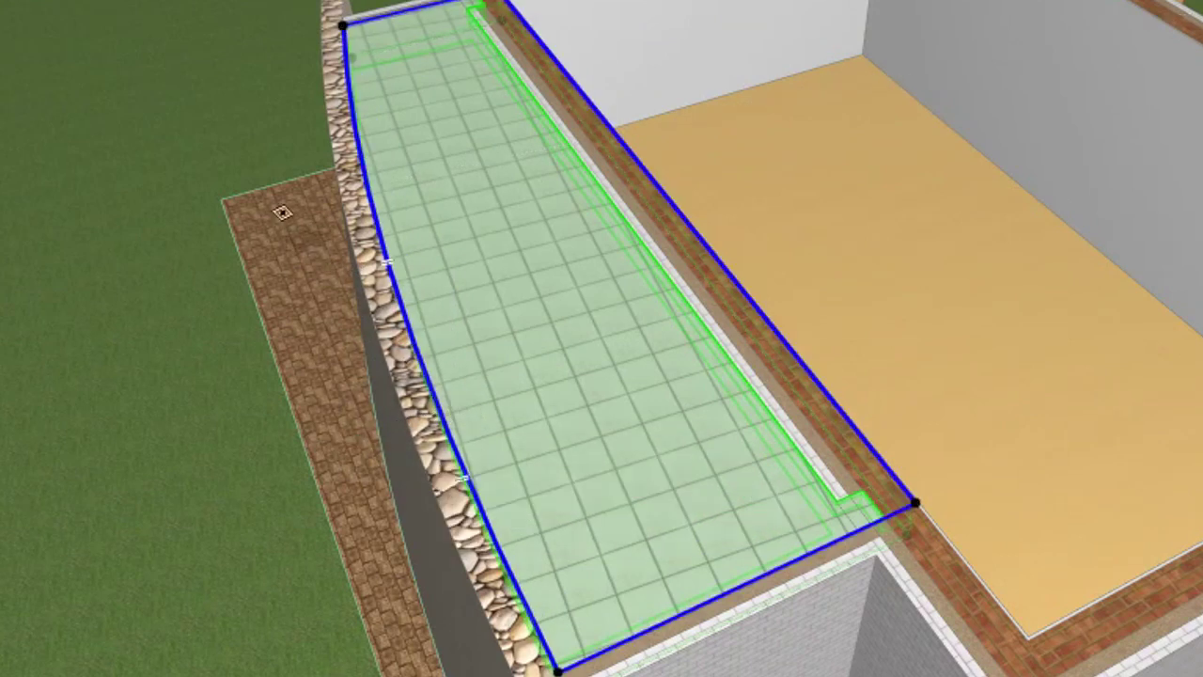
key("Escape")
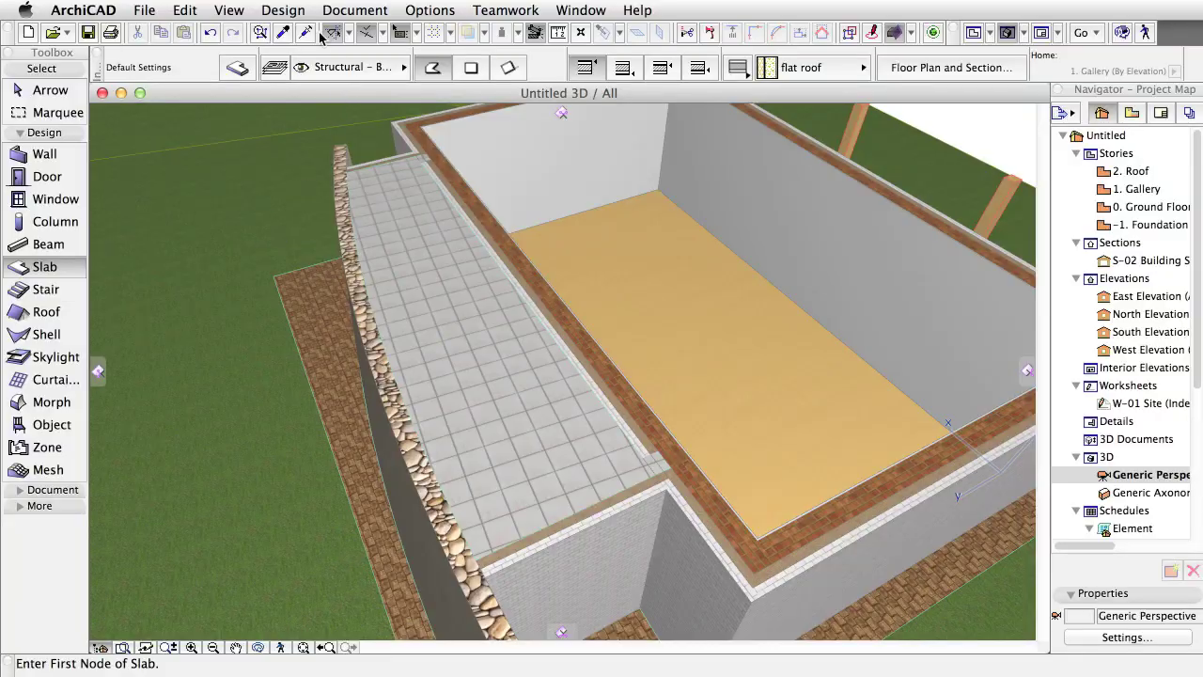
left_click(229, 11)
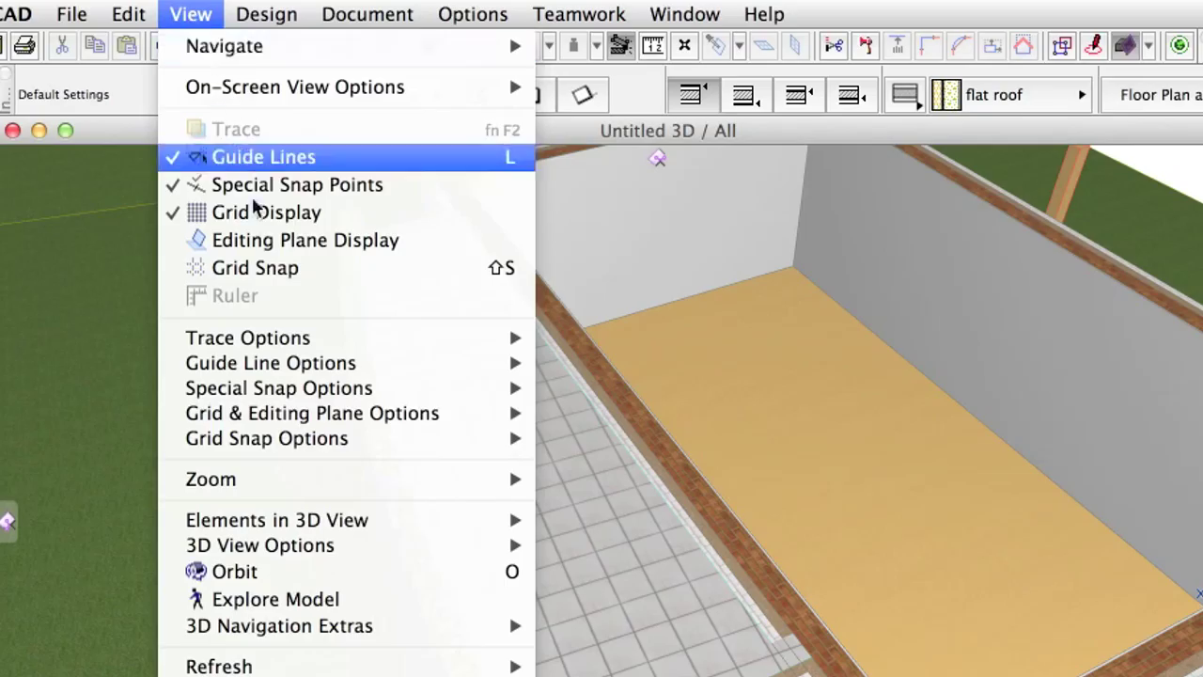
mouse_move(294, 519)
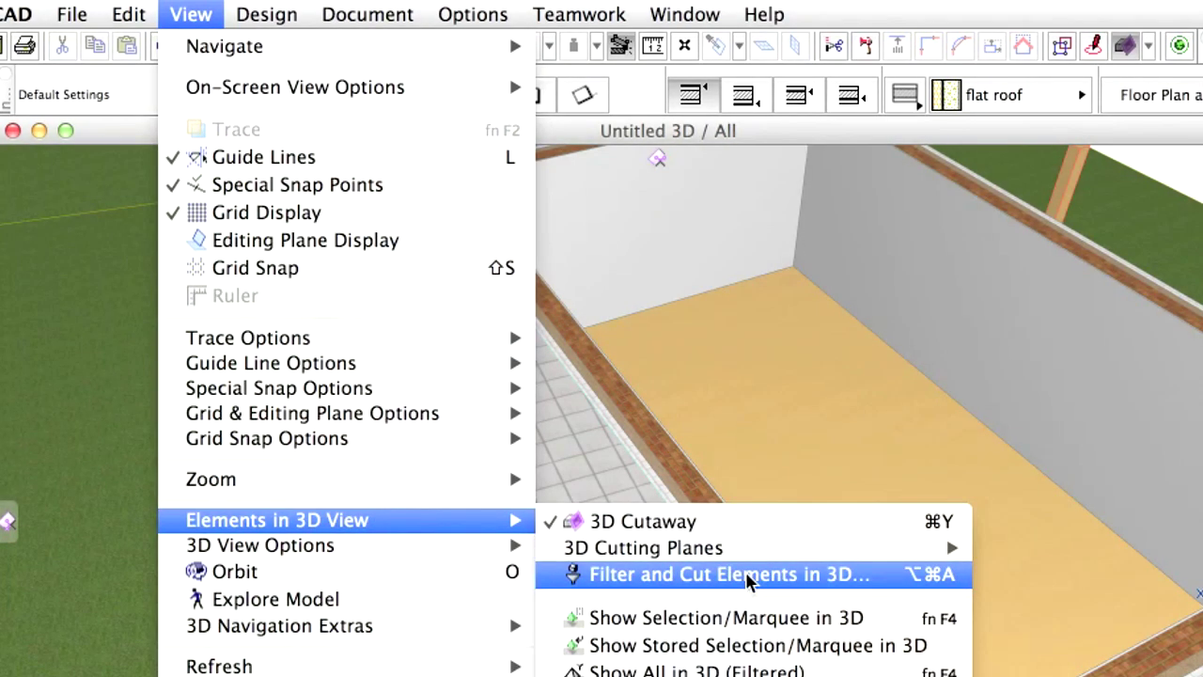
left_click(745, 575)
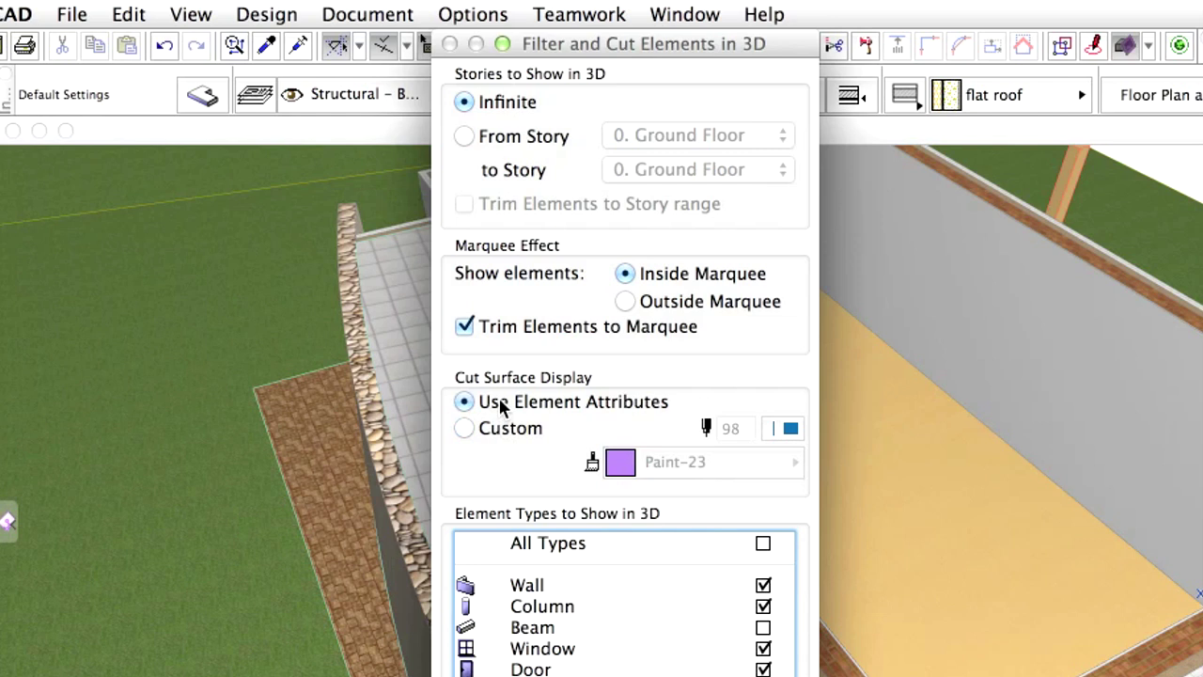
key("Return")
Step: Offset the terrace slab's front edge outward by 0.20
left_click(535, 507)
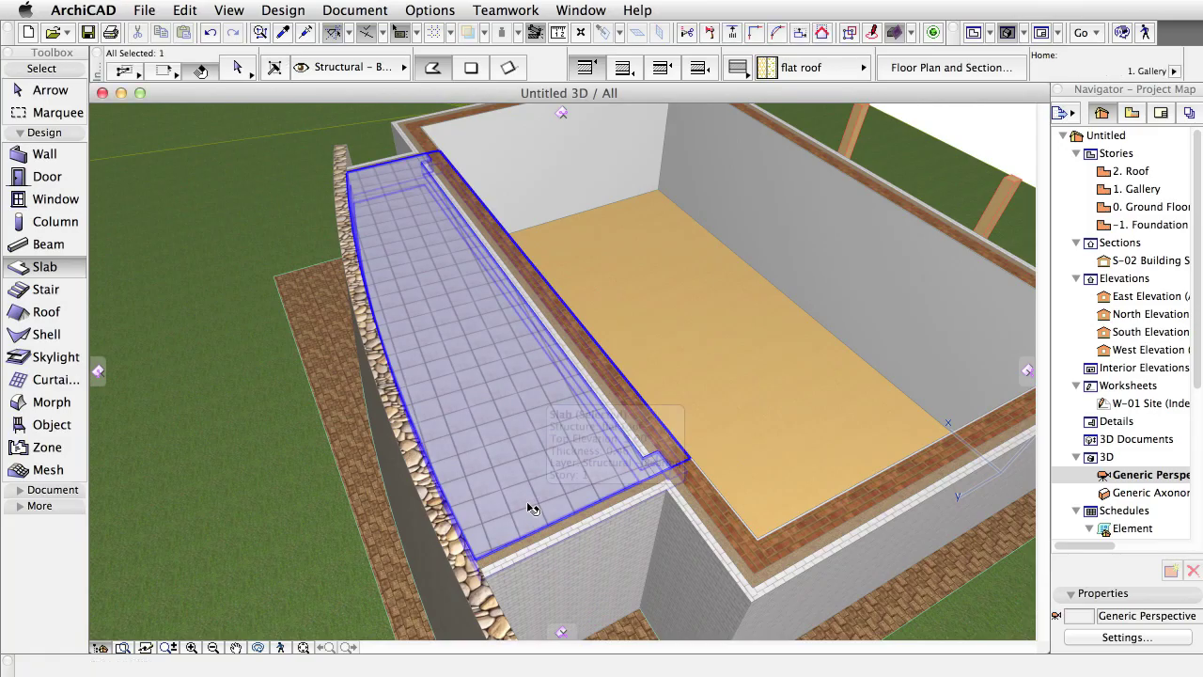
left_click(529, 506)
left_click(564, 518)
left_click(463, 448)
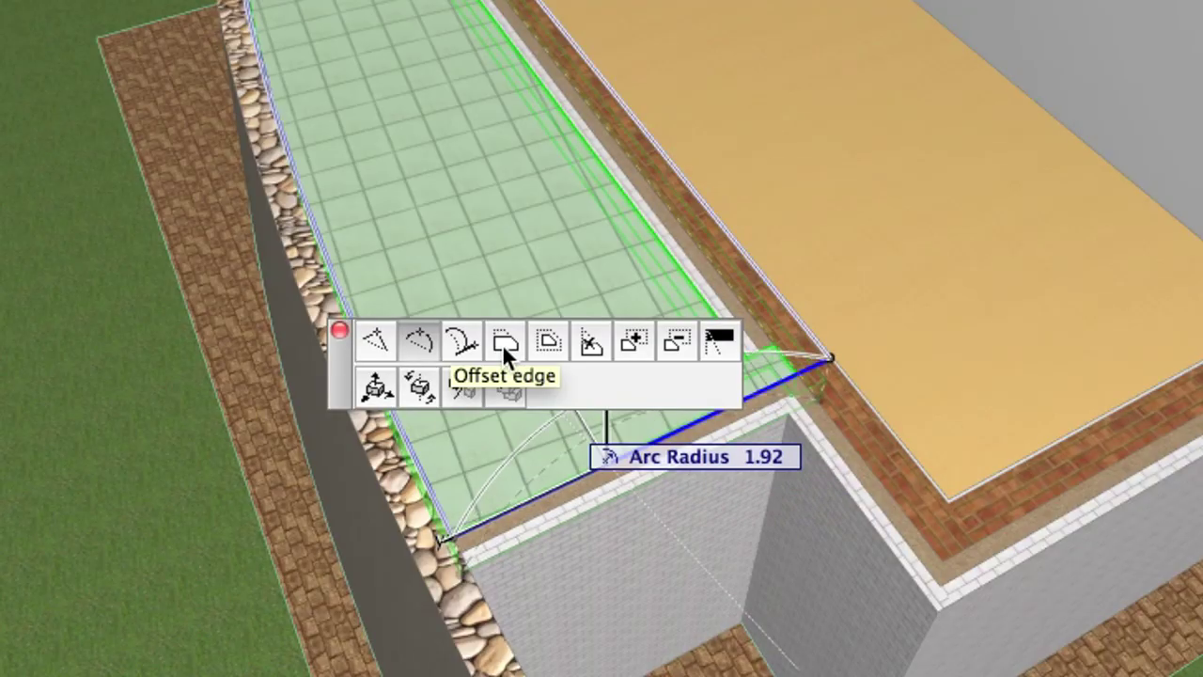
left_click(502, 343)
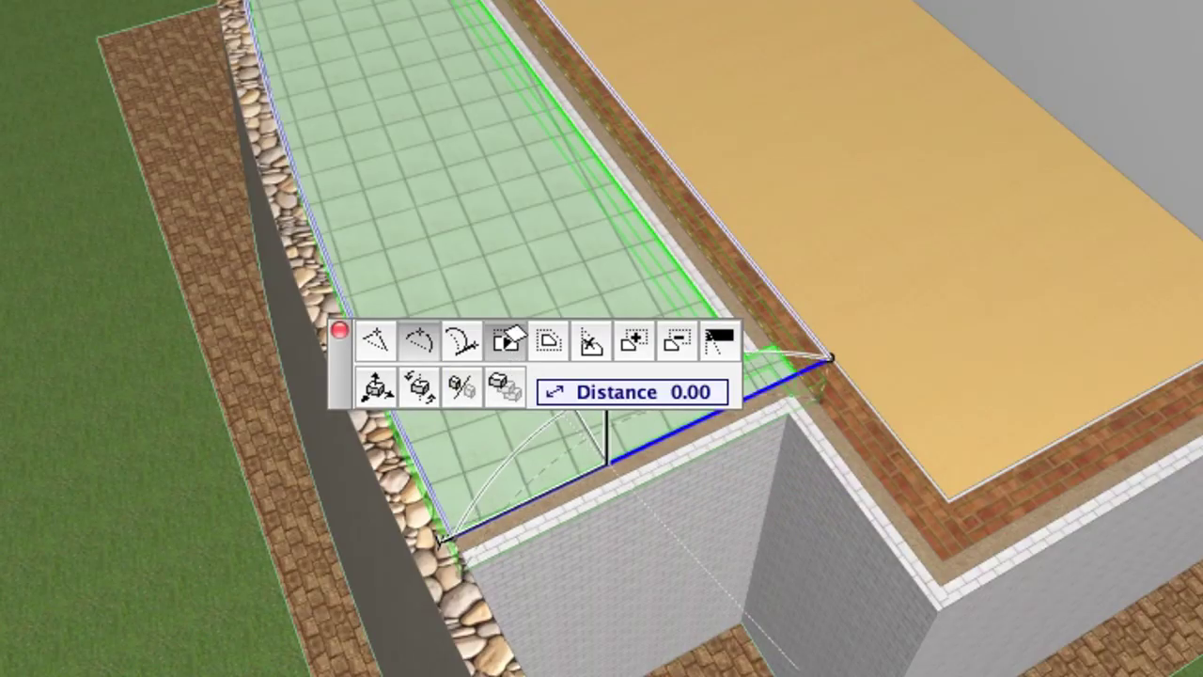
left_click(793, 404)
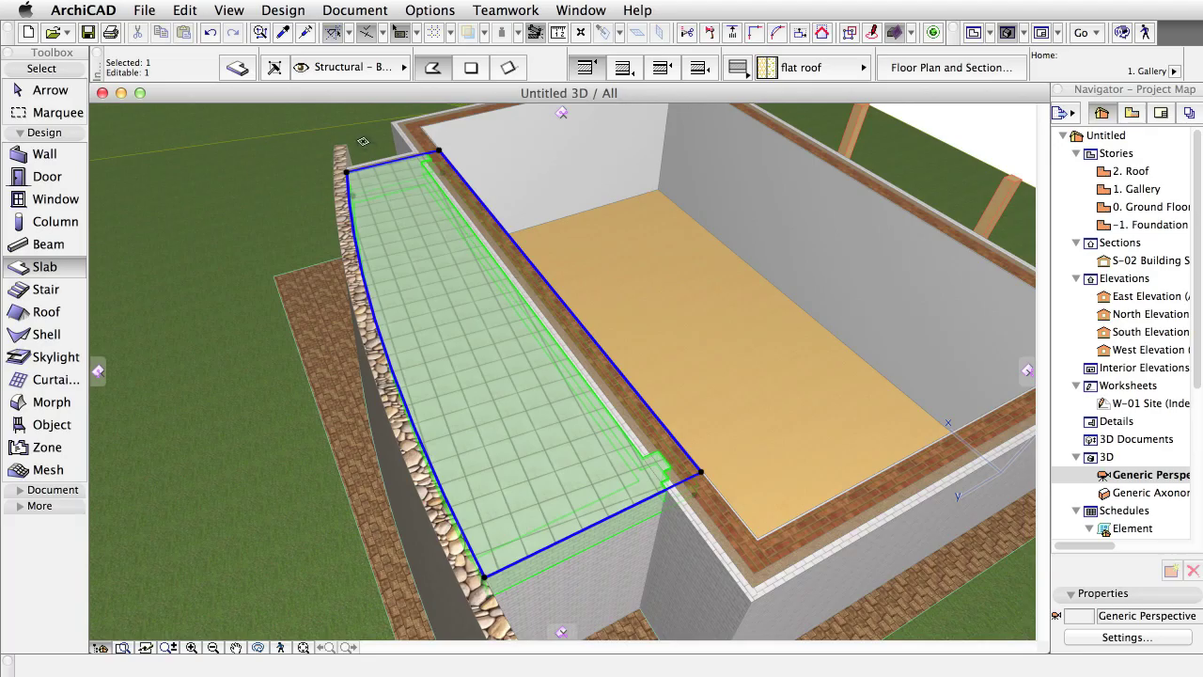
Step: Offset the slab's far edge out until it meets the adjoining wall
scroll(363, 141, "up", 5)
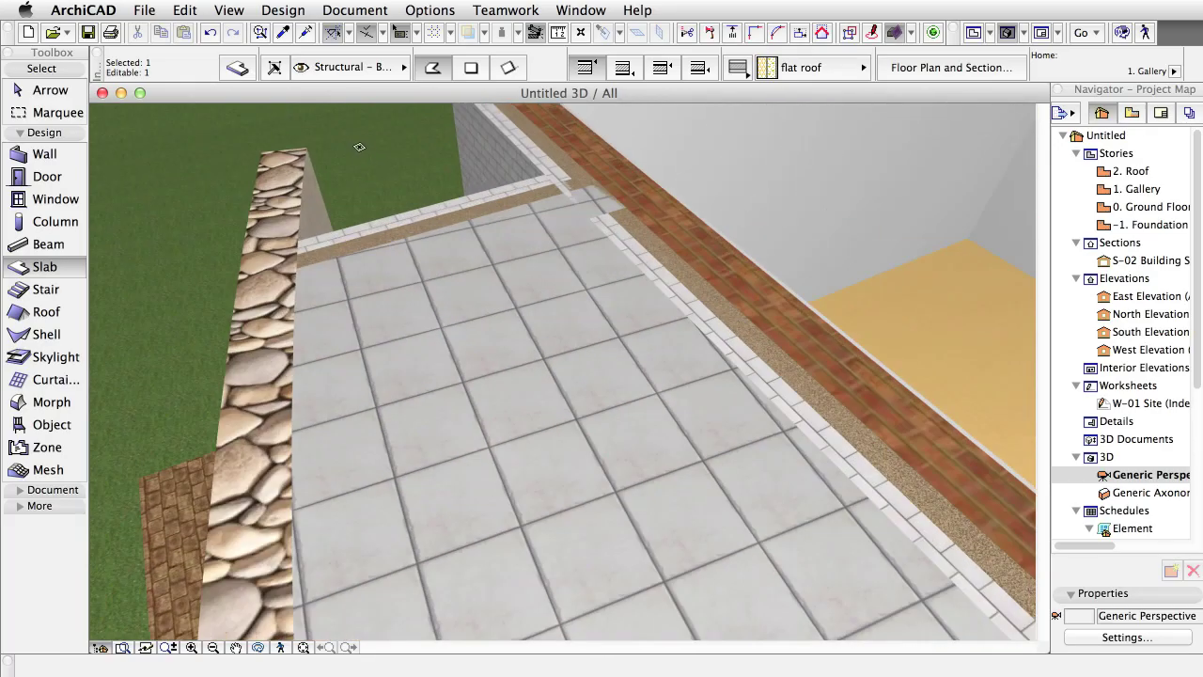
left_click(399, 240)
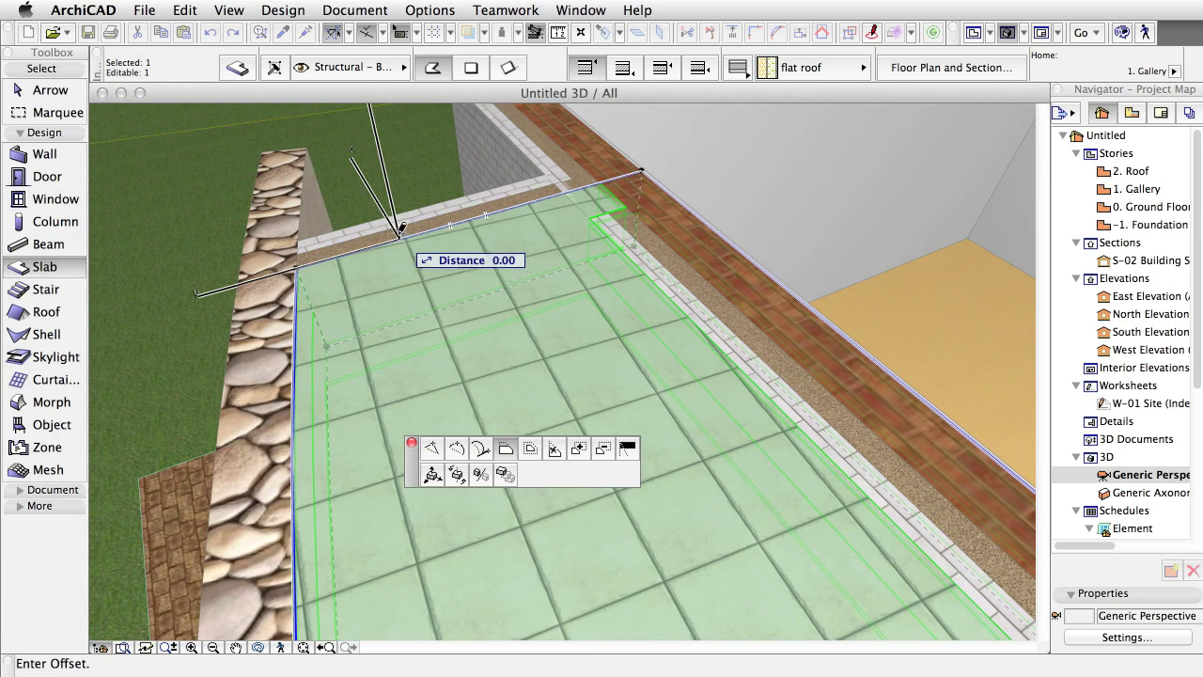
left_click(548, 173)
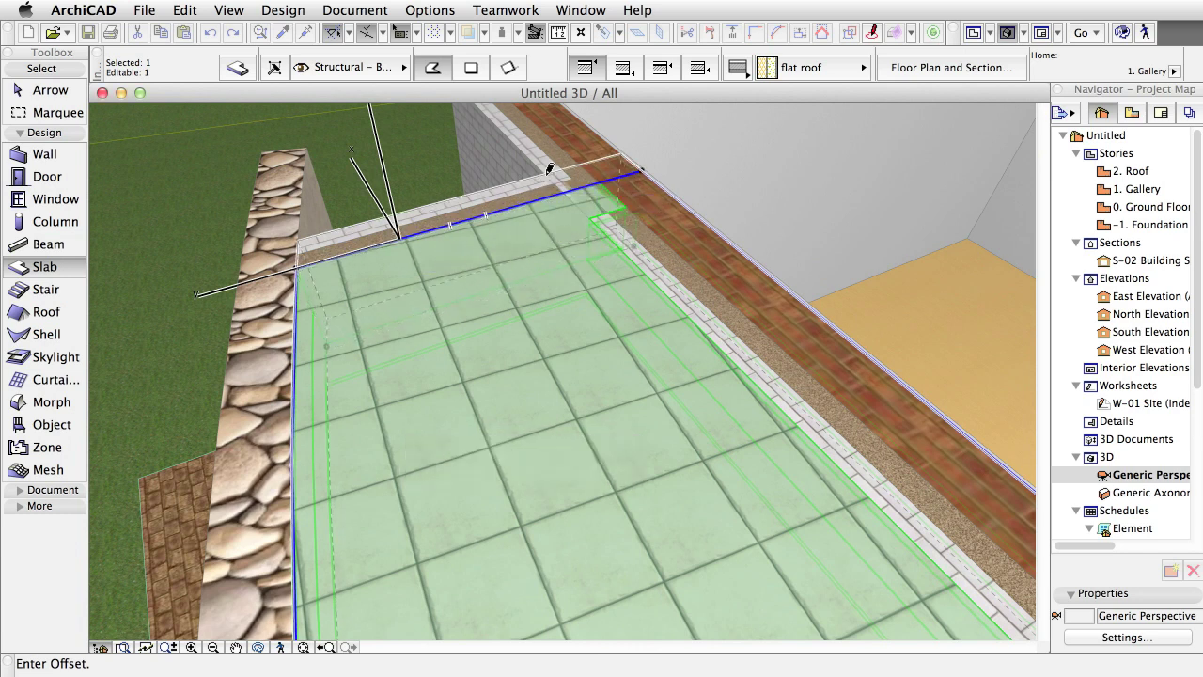
scroll(447, 169, "down", 8)
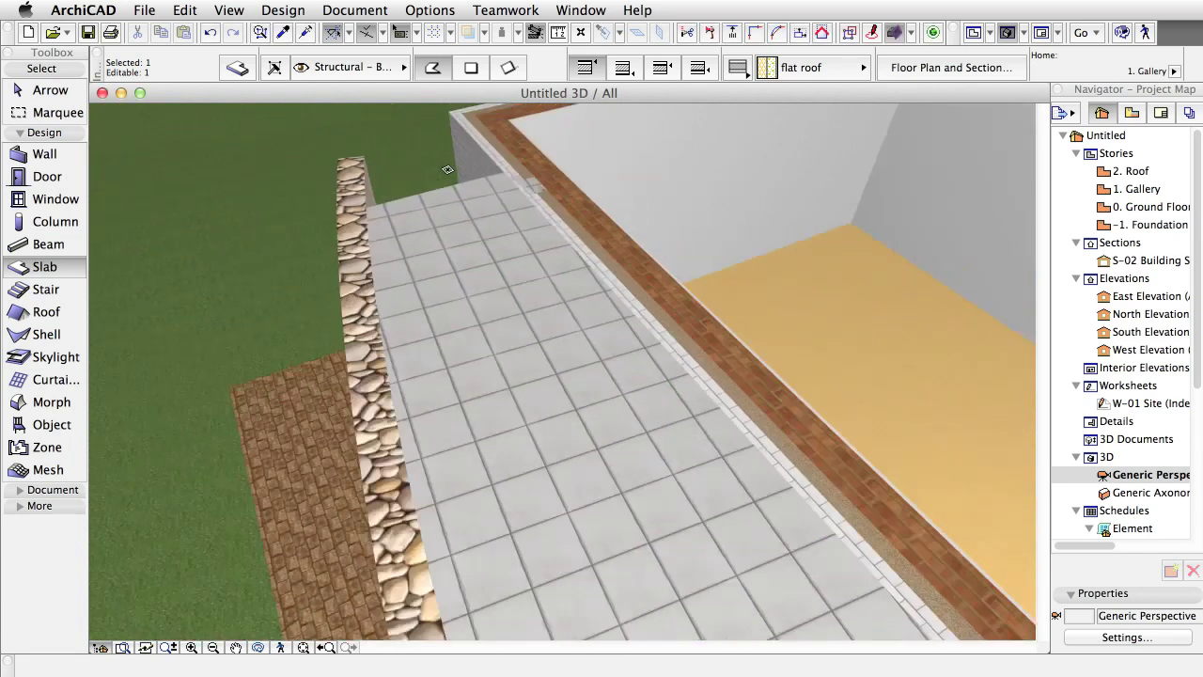
scroll(407, 211, "up", 2)
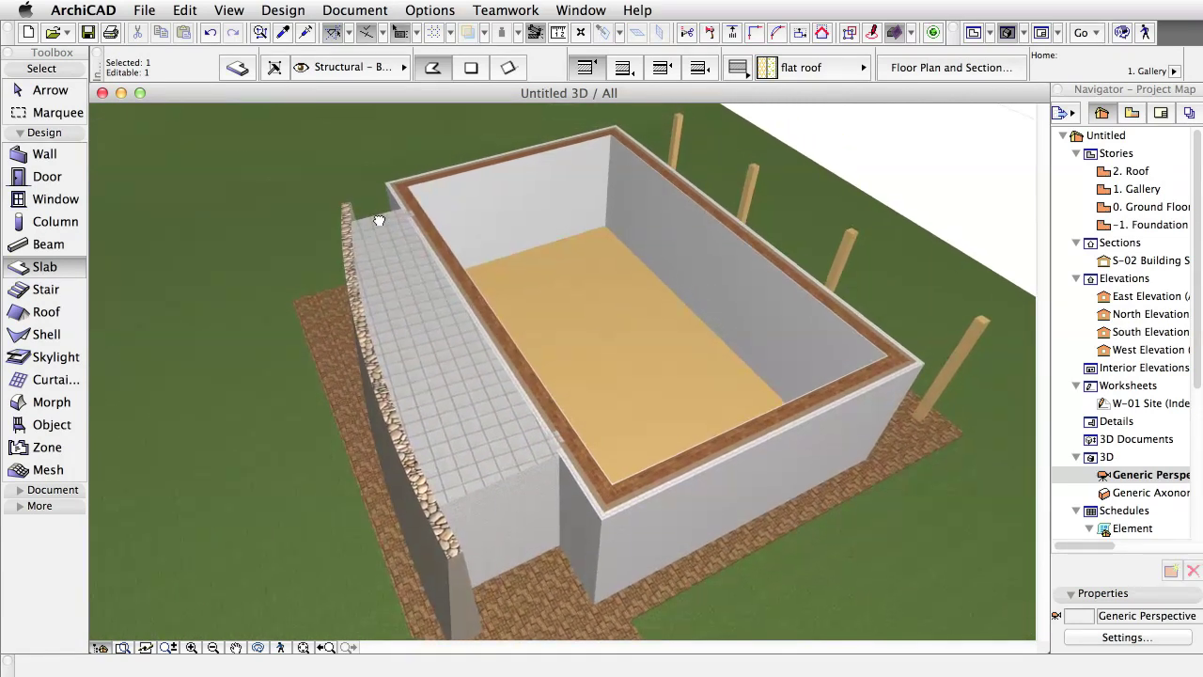
key("Escape")
Step: Change the slab composite's Insulation – Fiber Hard layer to 0.20 thick, giving 0.46 total
scroll(432, 374, "up", 3)
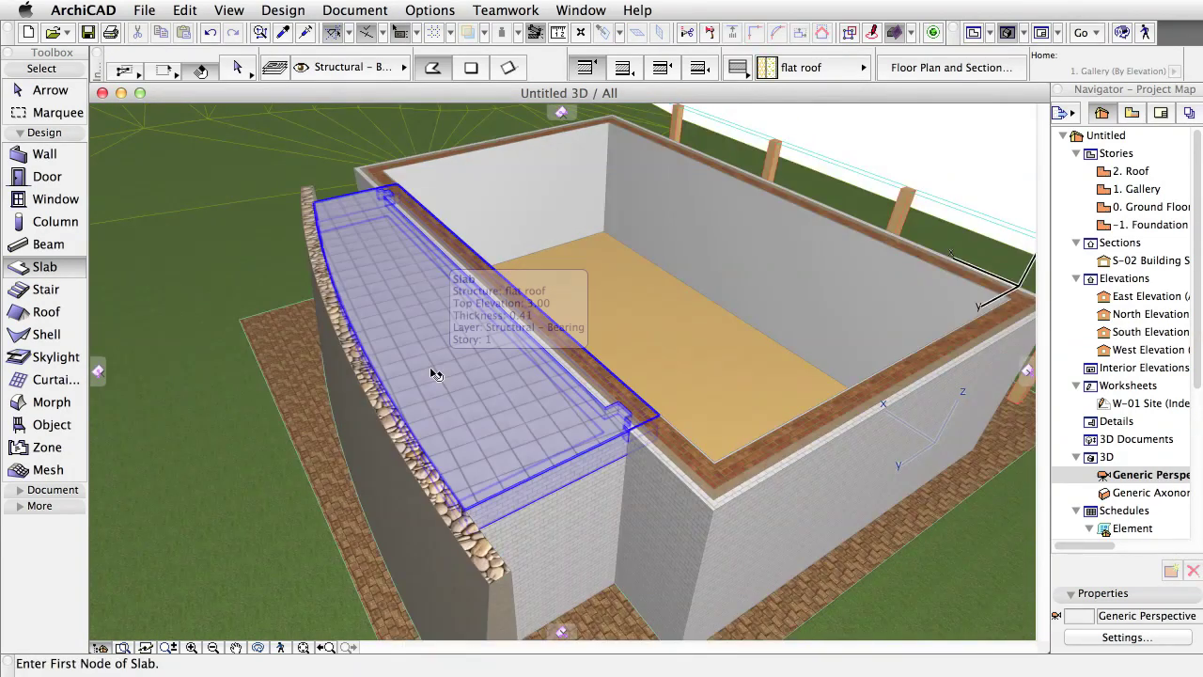
left_click(435, 374, "shift")
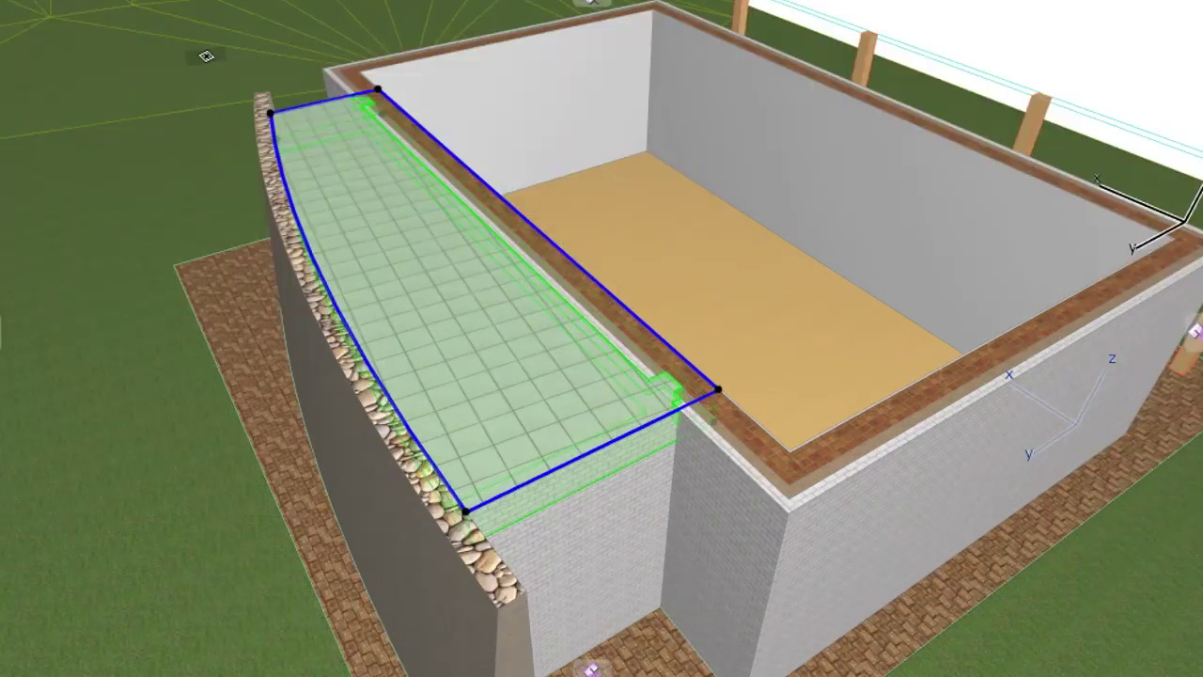
right_click(270, 164)
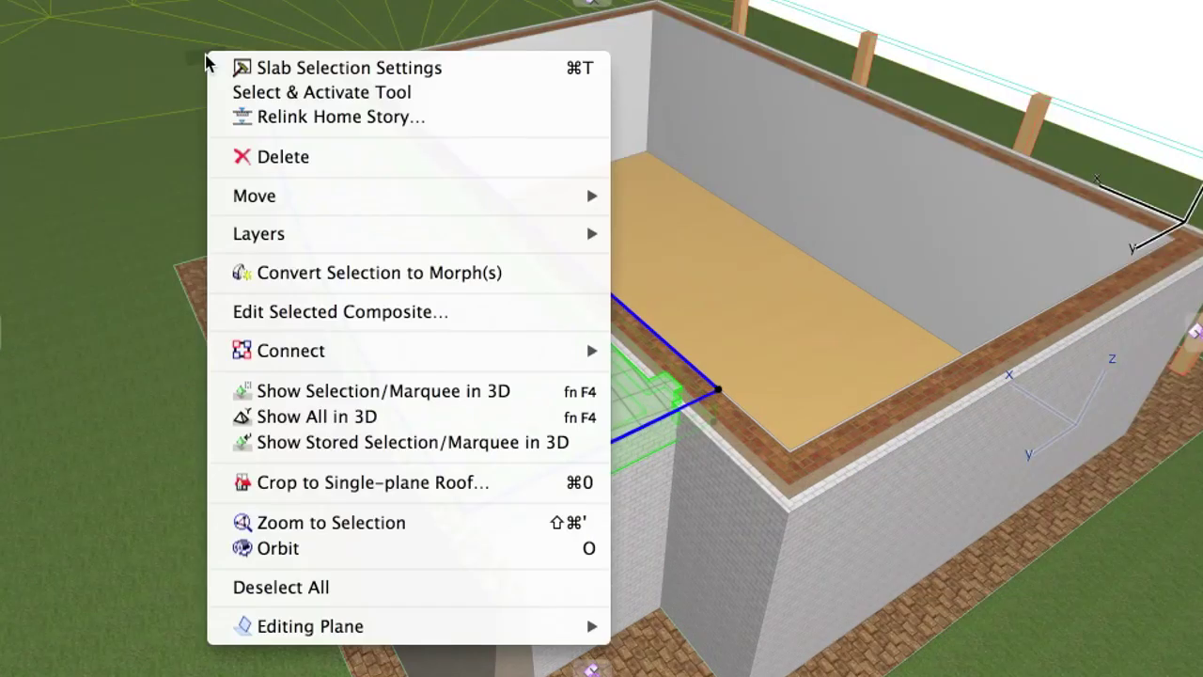
left_click(586, 322)
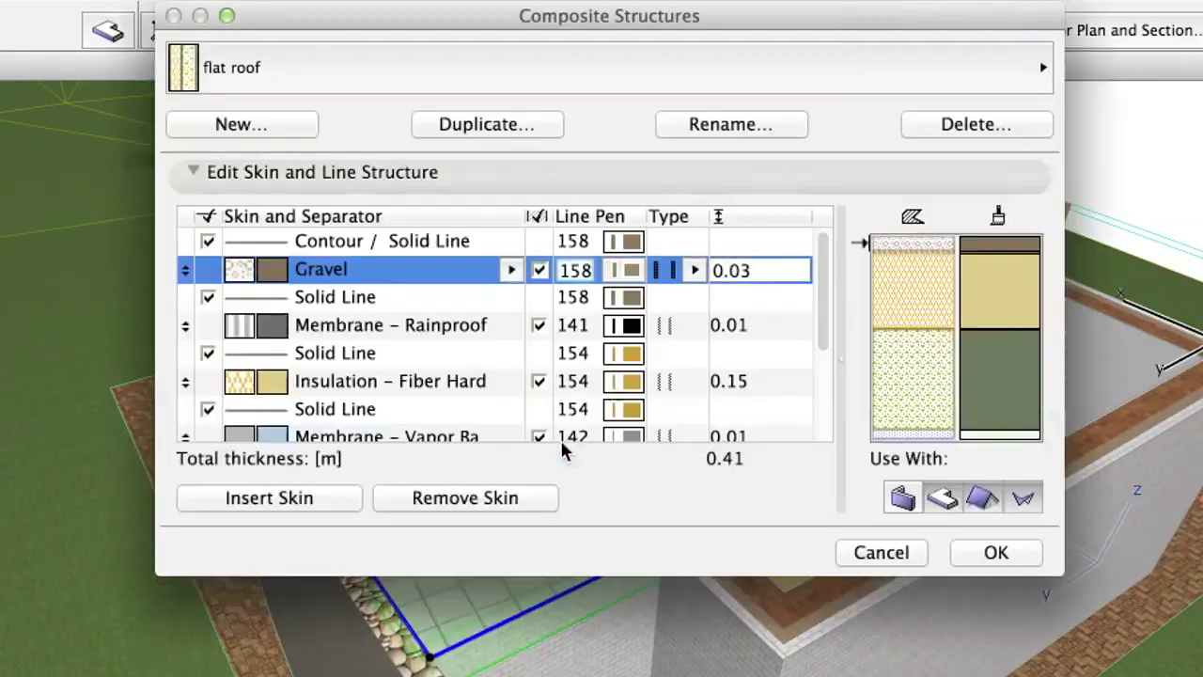
left_click(720, 382)
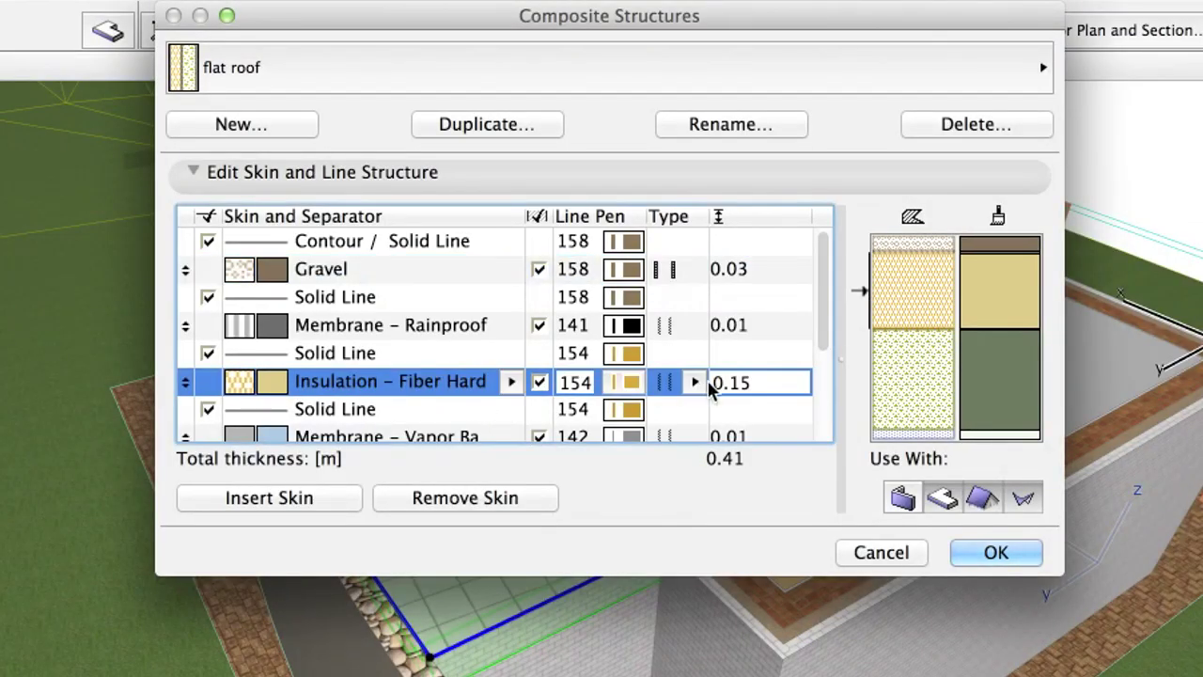
type("0.2")
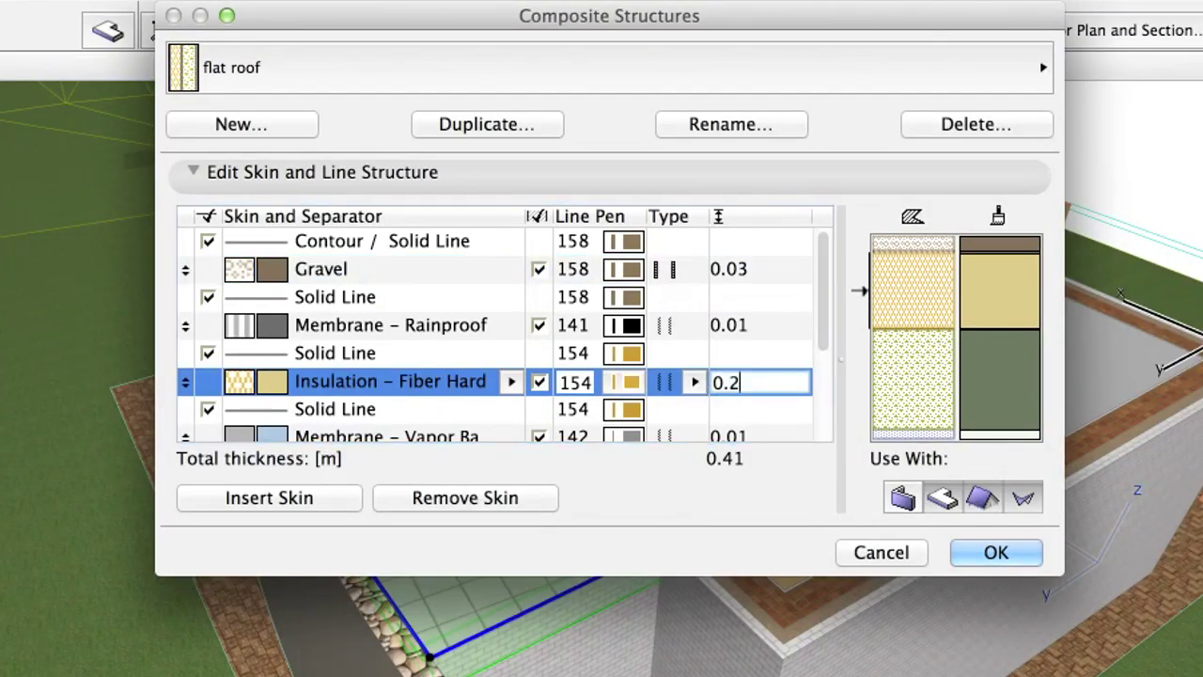
key("Return")
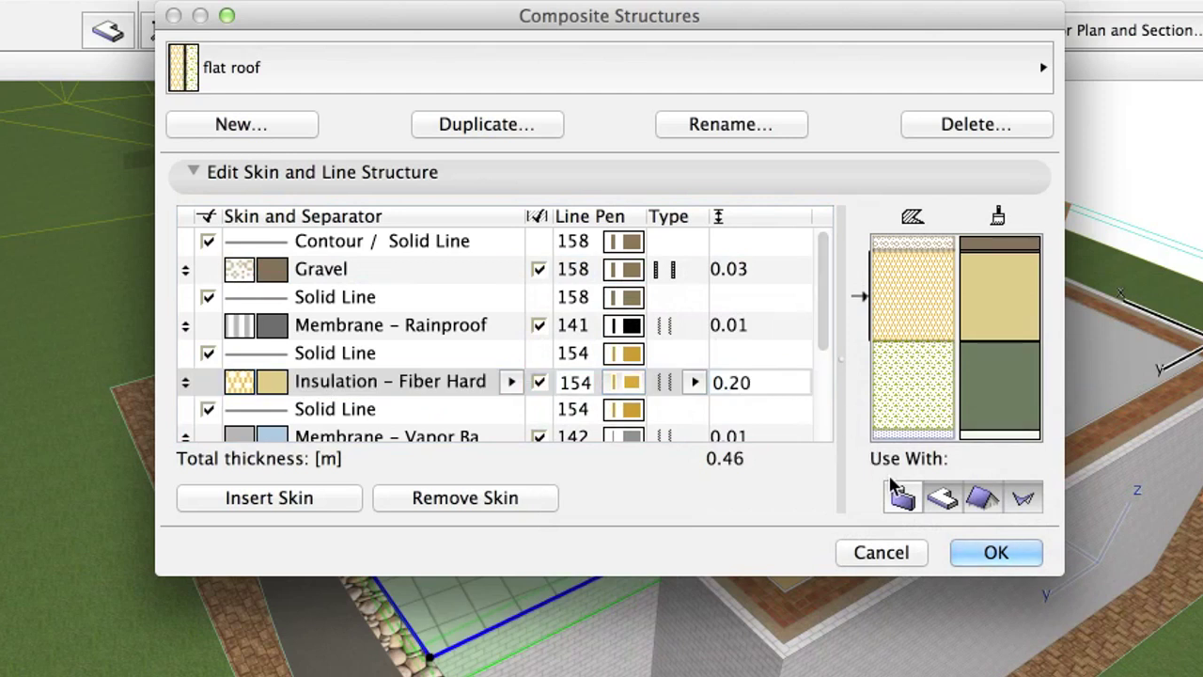
left_click(996, 552)
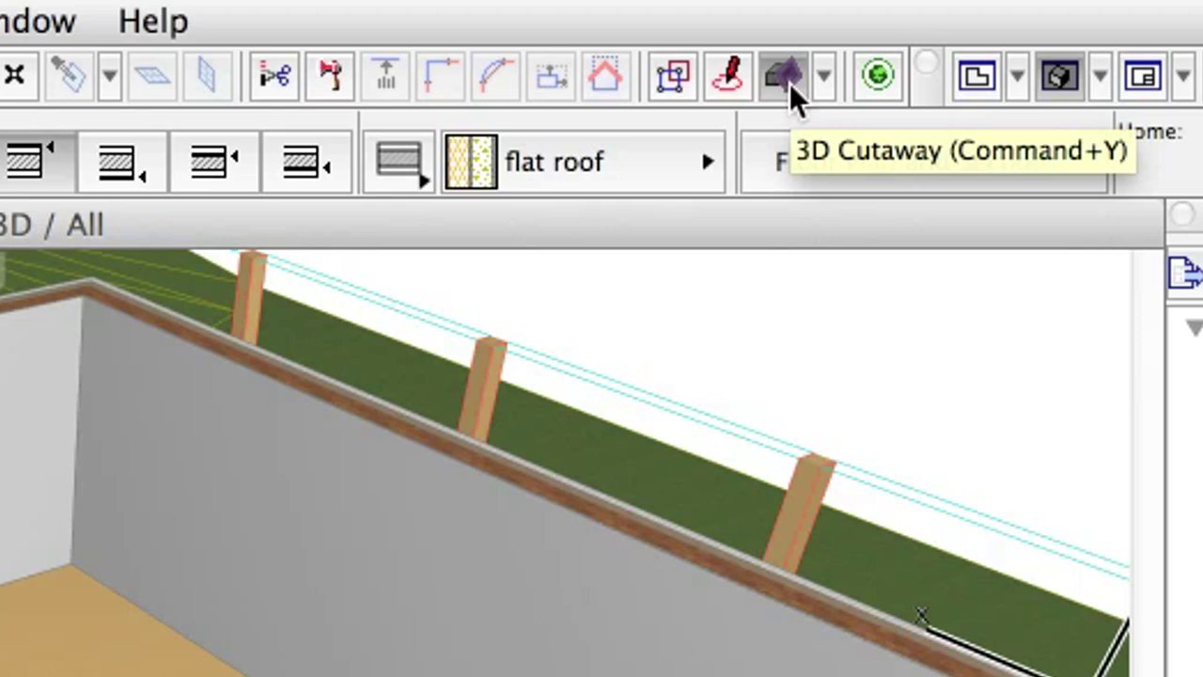
Step: Turn off the 3D cutaway so the whole building with its roof shows uncut
left_click(790, 82)
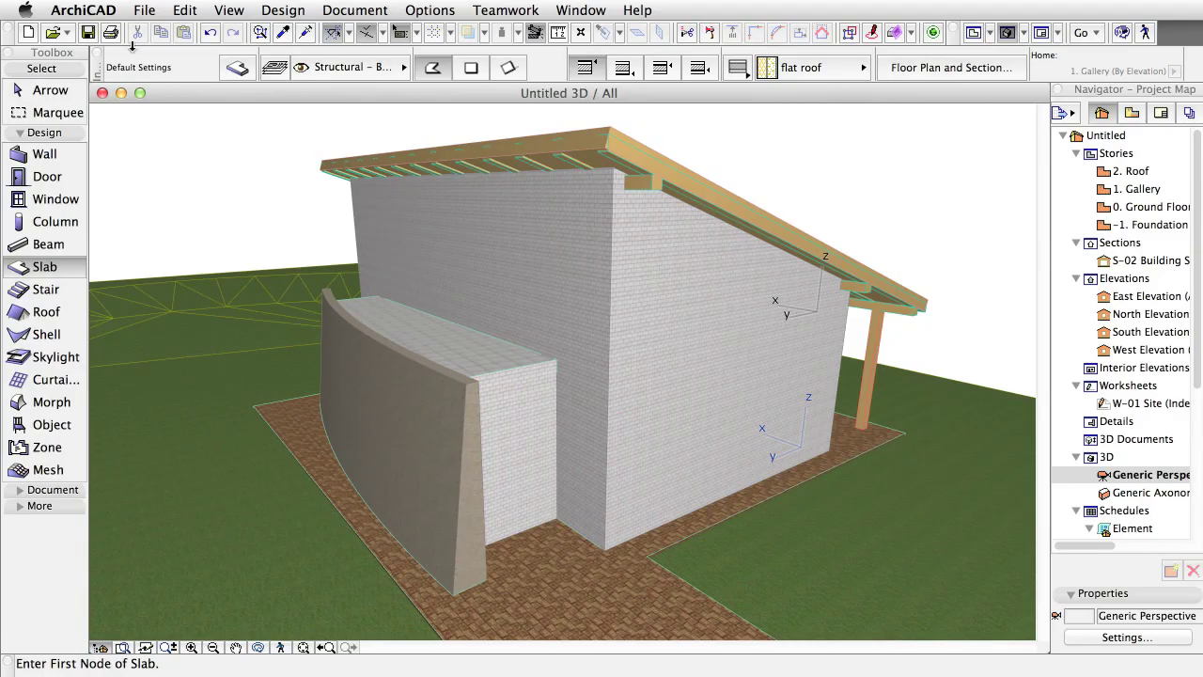
left_click(143, 10)
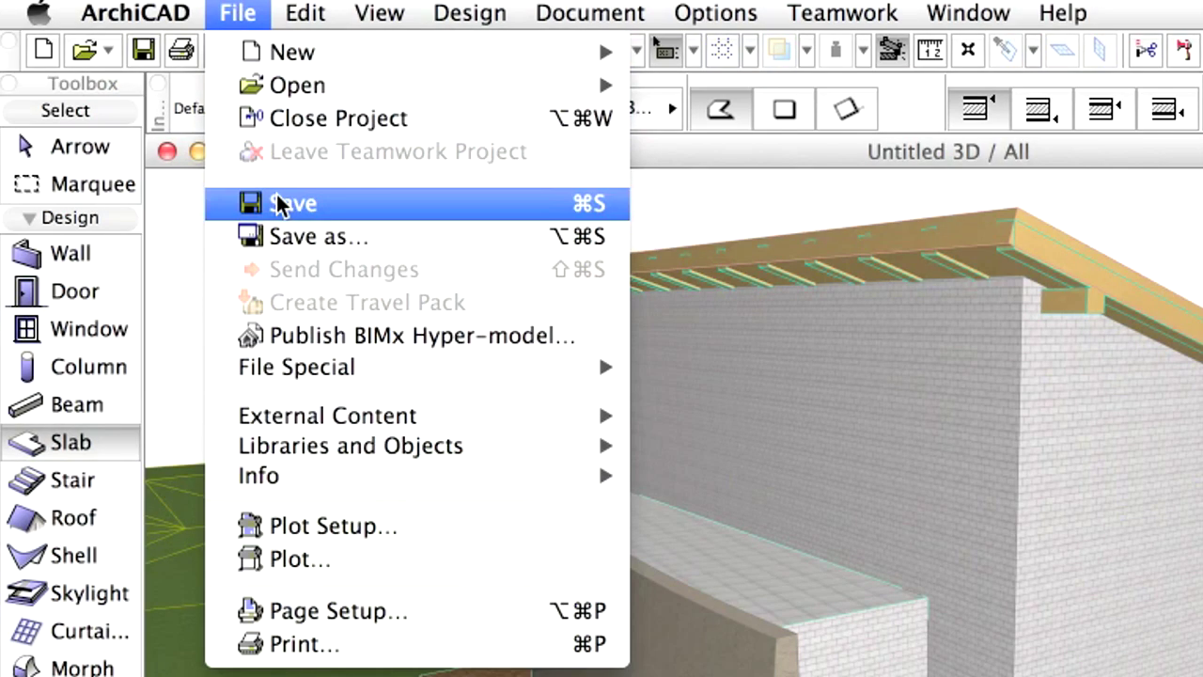
Step: Enter the file name AC TS 03_ch01.pln in the save dialog, adapted from AC TS 03_ch02.pln
left_click(282, 204)
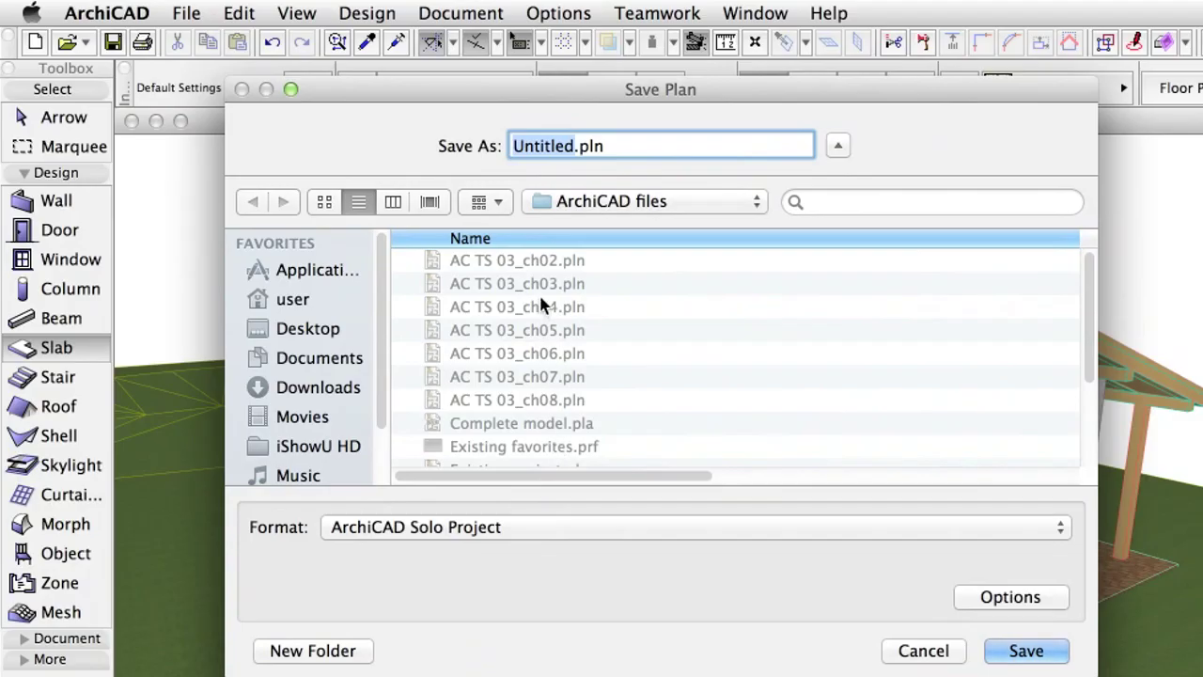
left_click(694, 333)
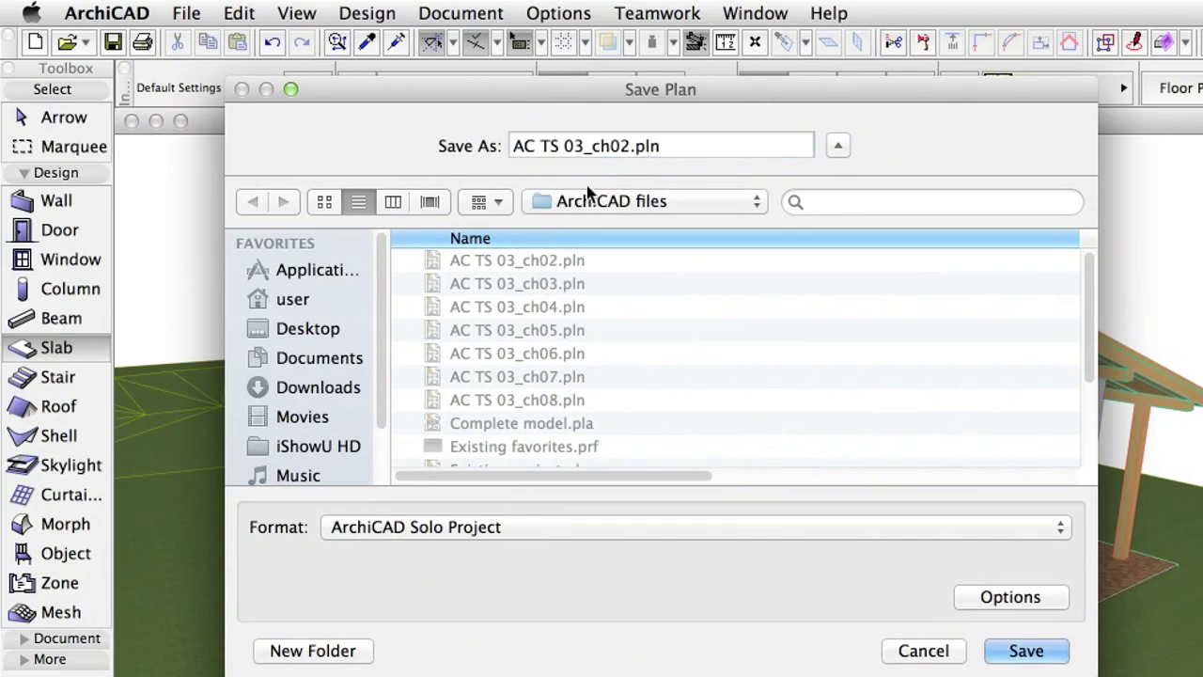
left_click_drag(620, 148, 632, 148)
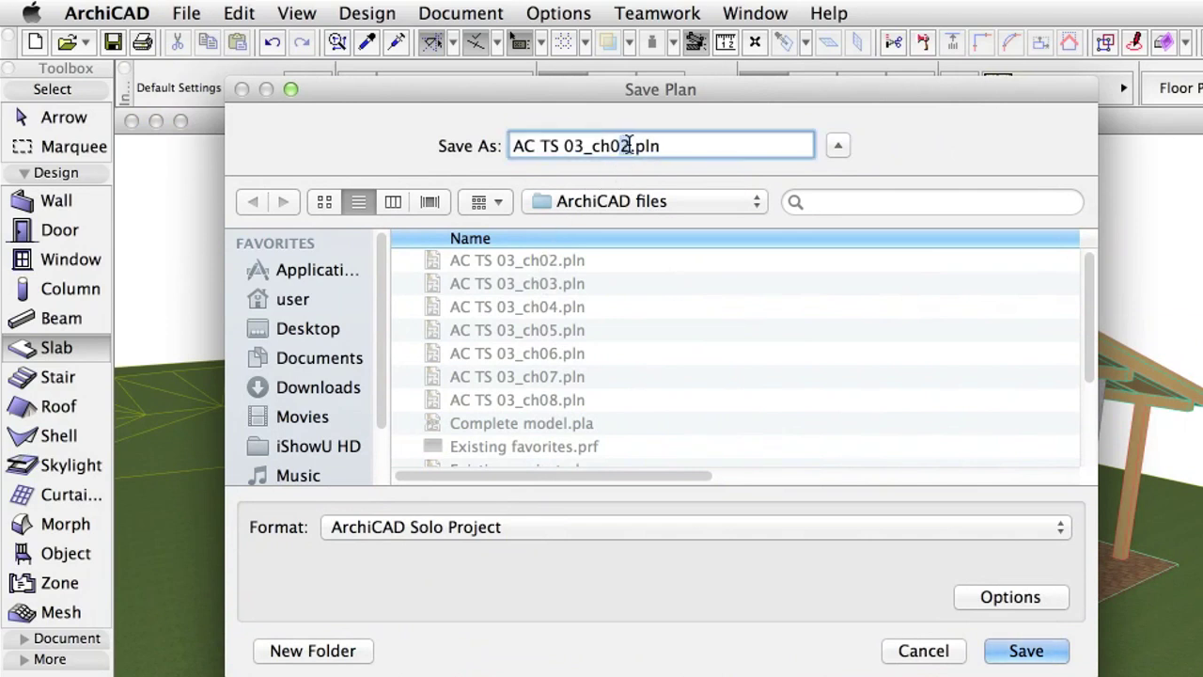
type("1")
left_click(1026, 650)
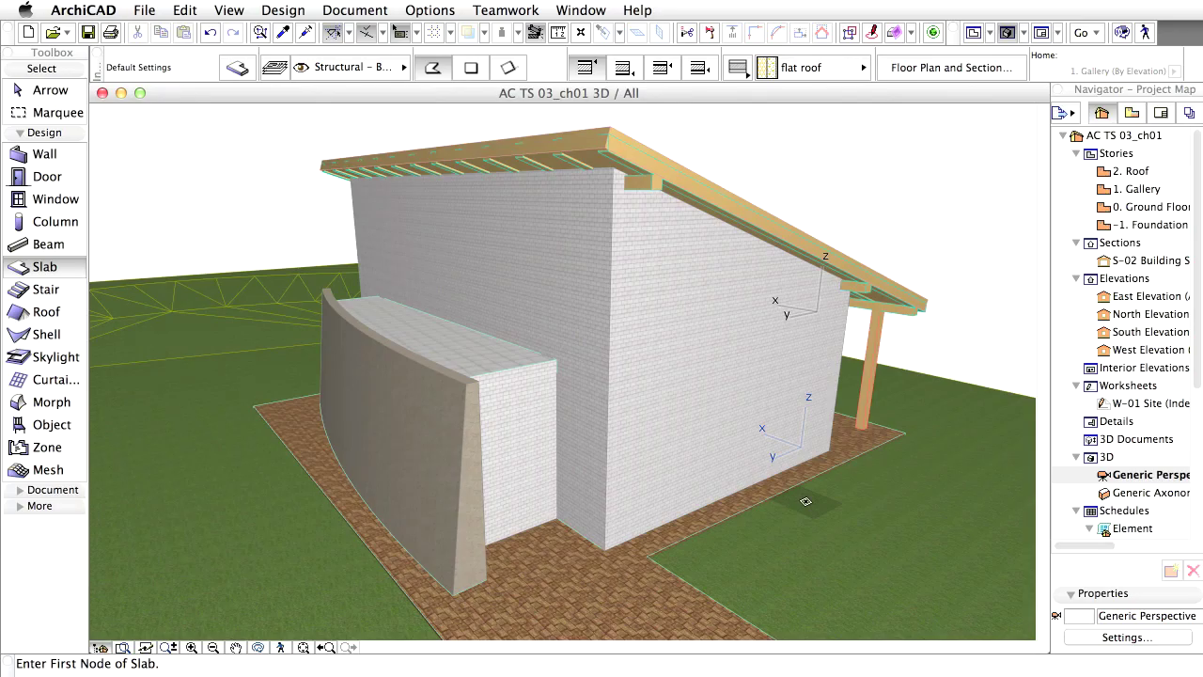